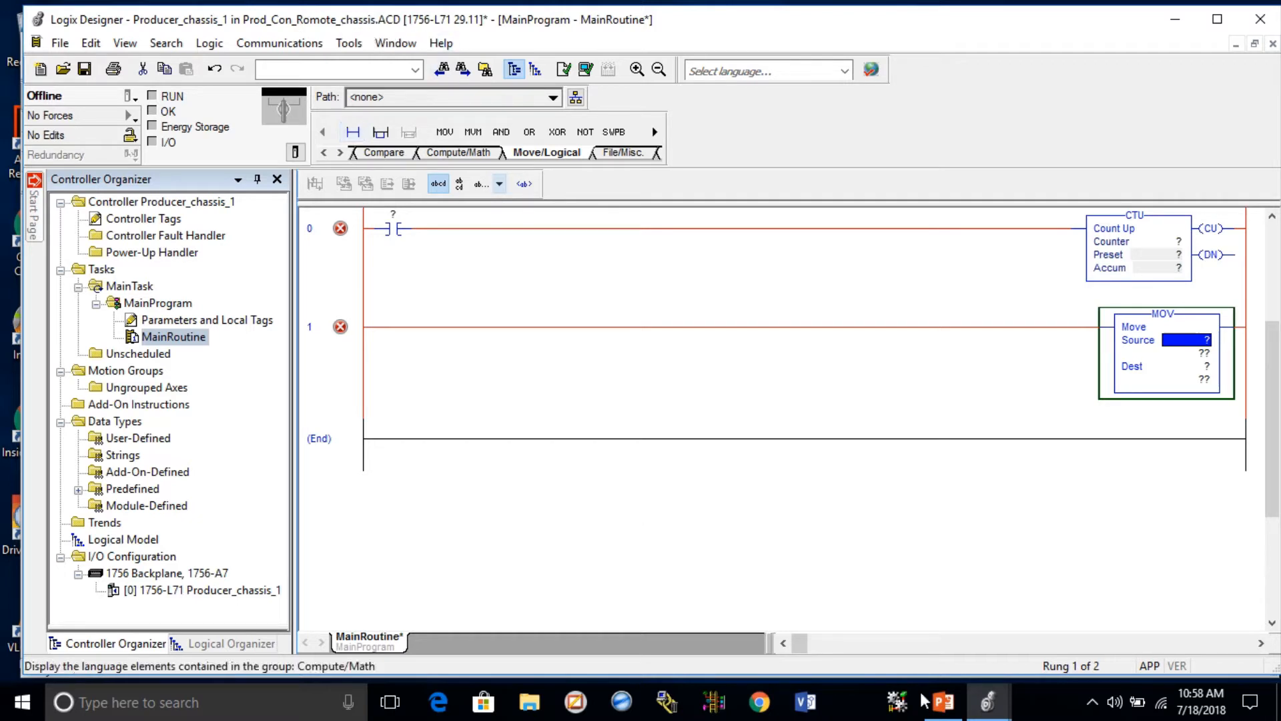
Step: Review the Consumer_chassis_2 project's controller tags and I/O configuration alongside the Producer_chassis_1 project
left_click(989, 701)
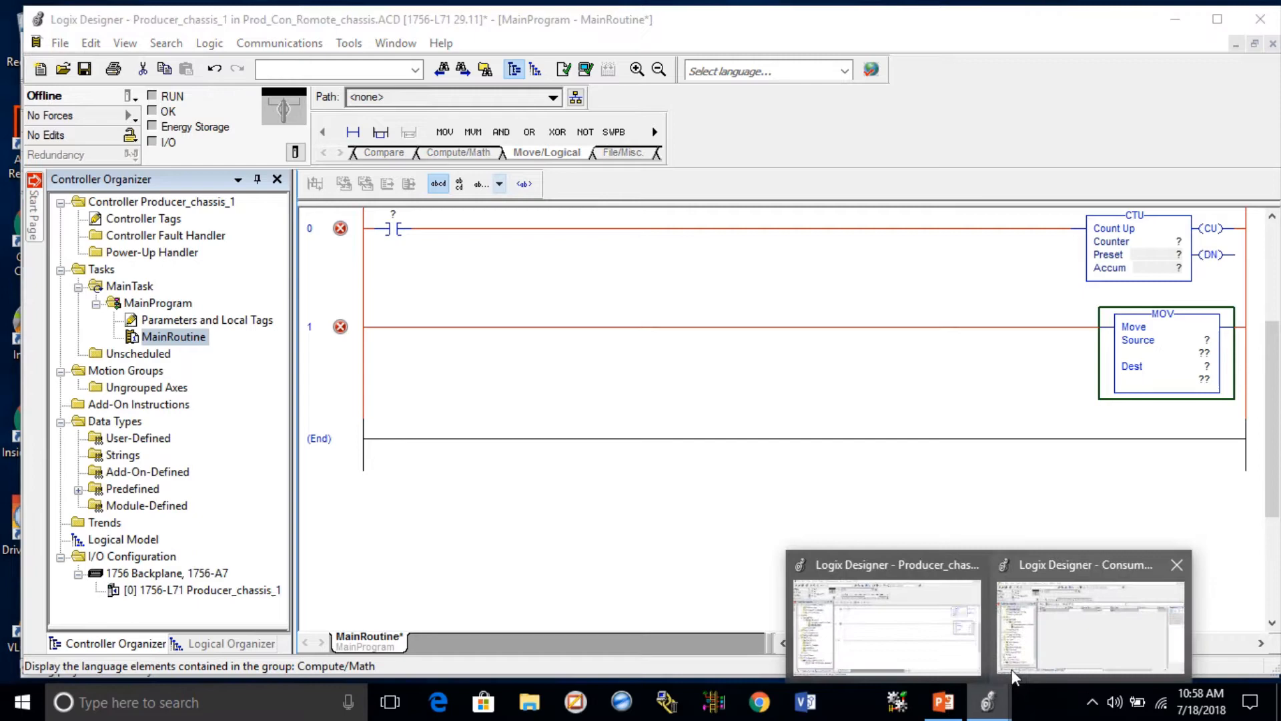
left_click(1048, 642)
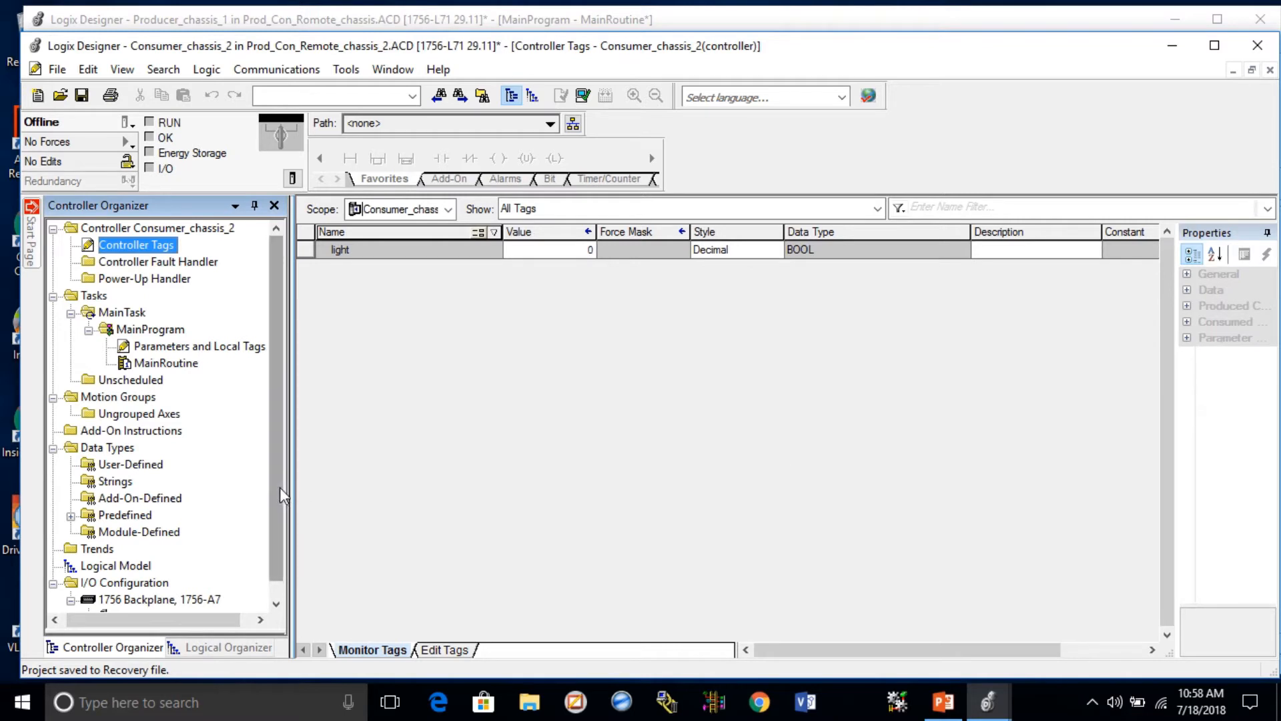
scroll(279, 487, "down", 1)
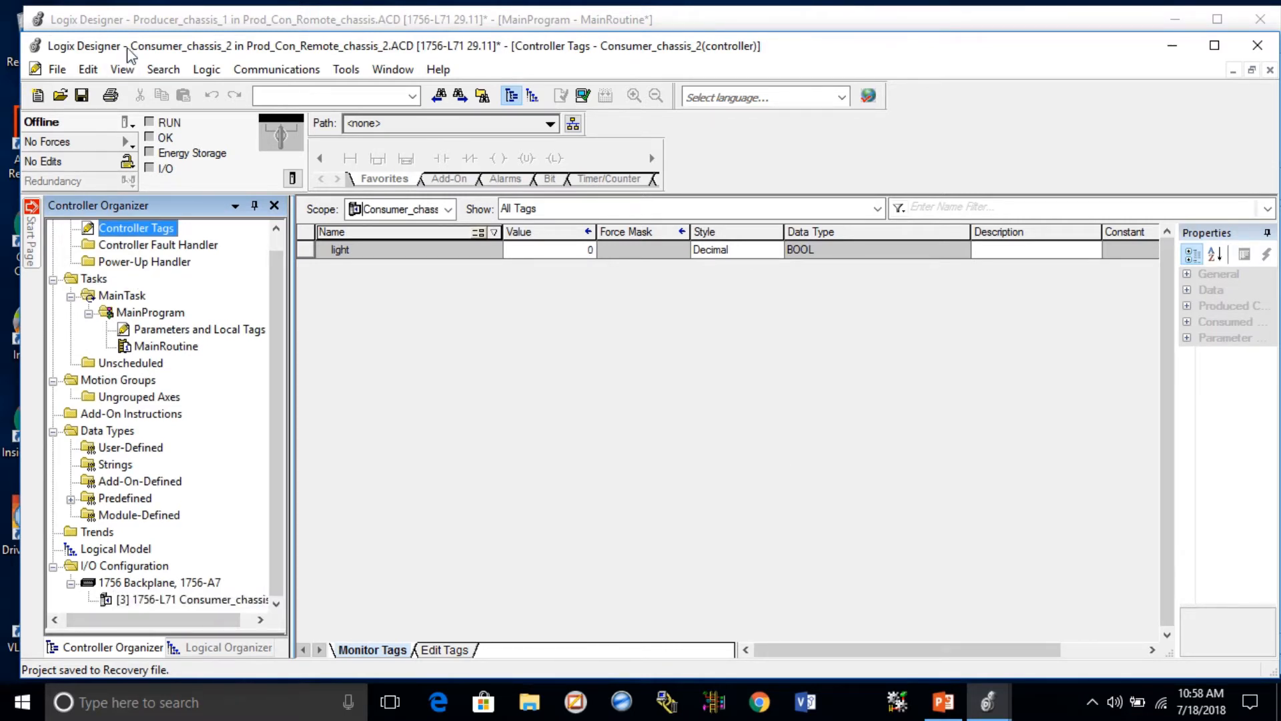
left_click(152, 26)
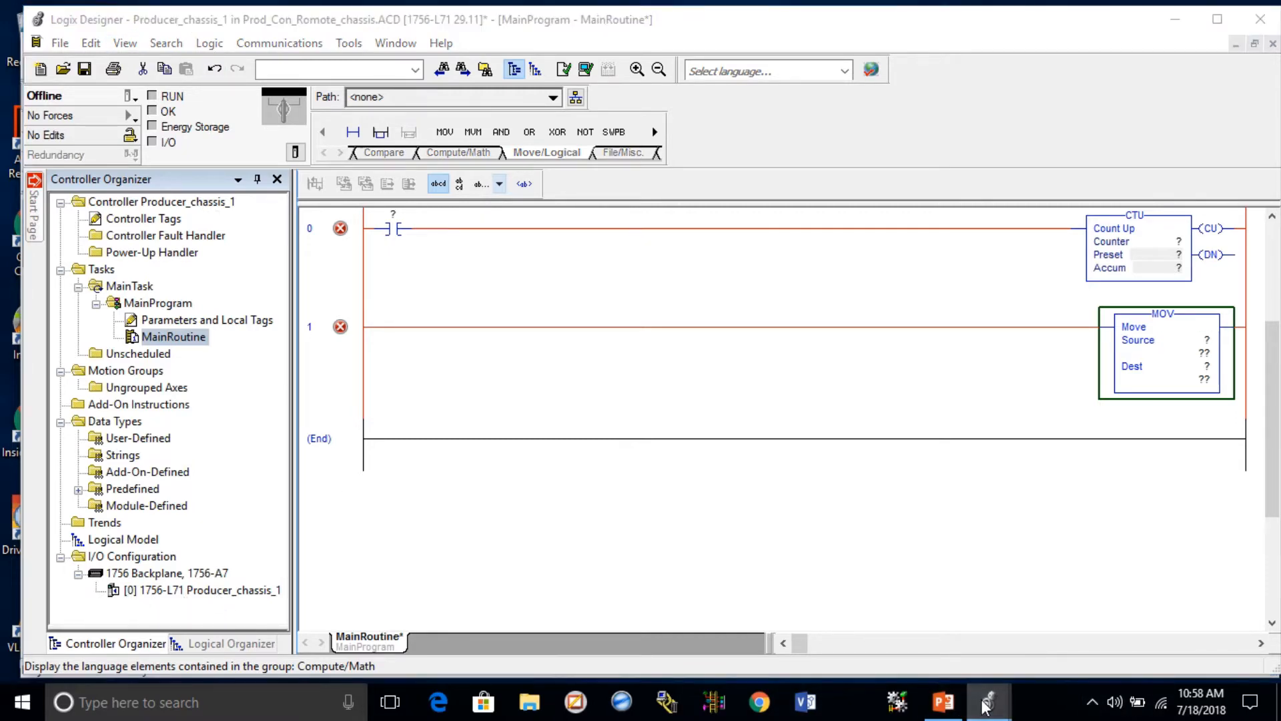
mouse_move(980, 706)
left_click(1051, 646)
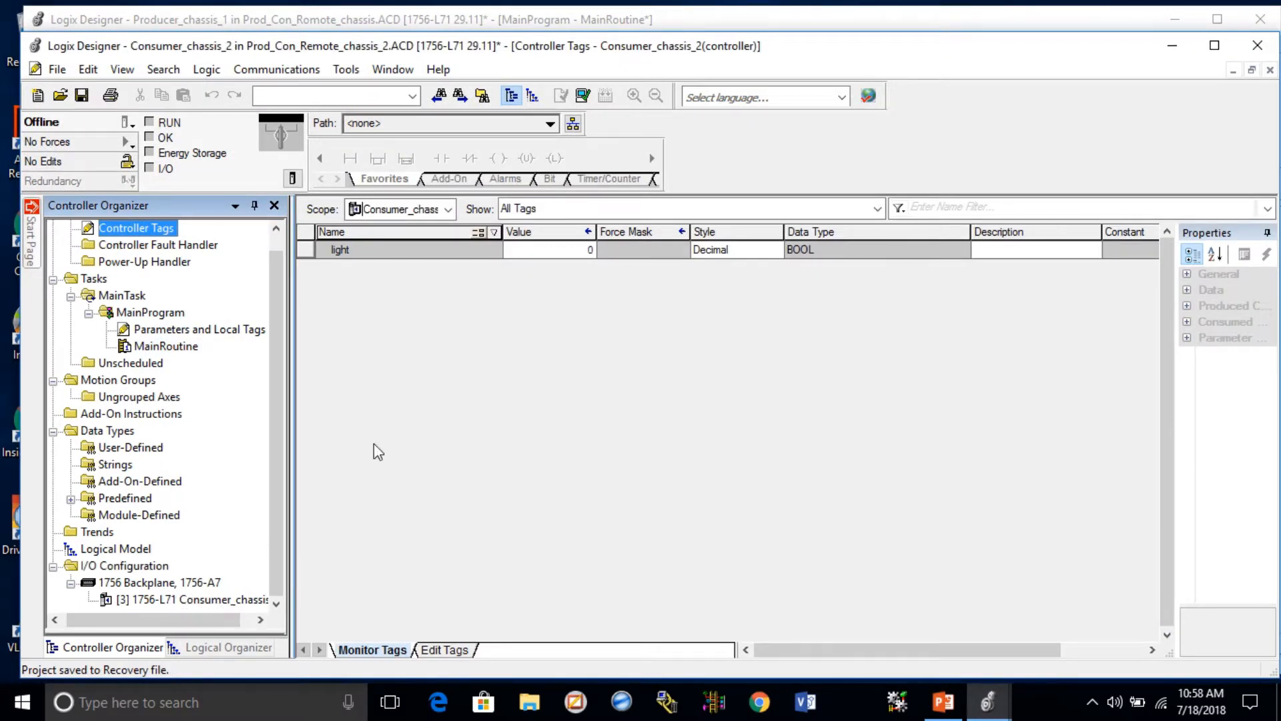
left_click(234, 24)
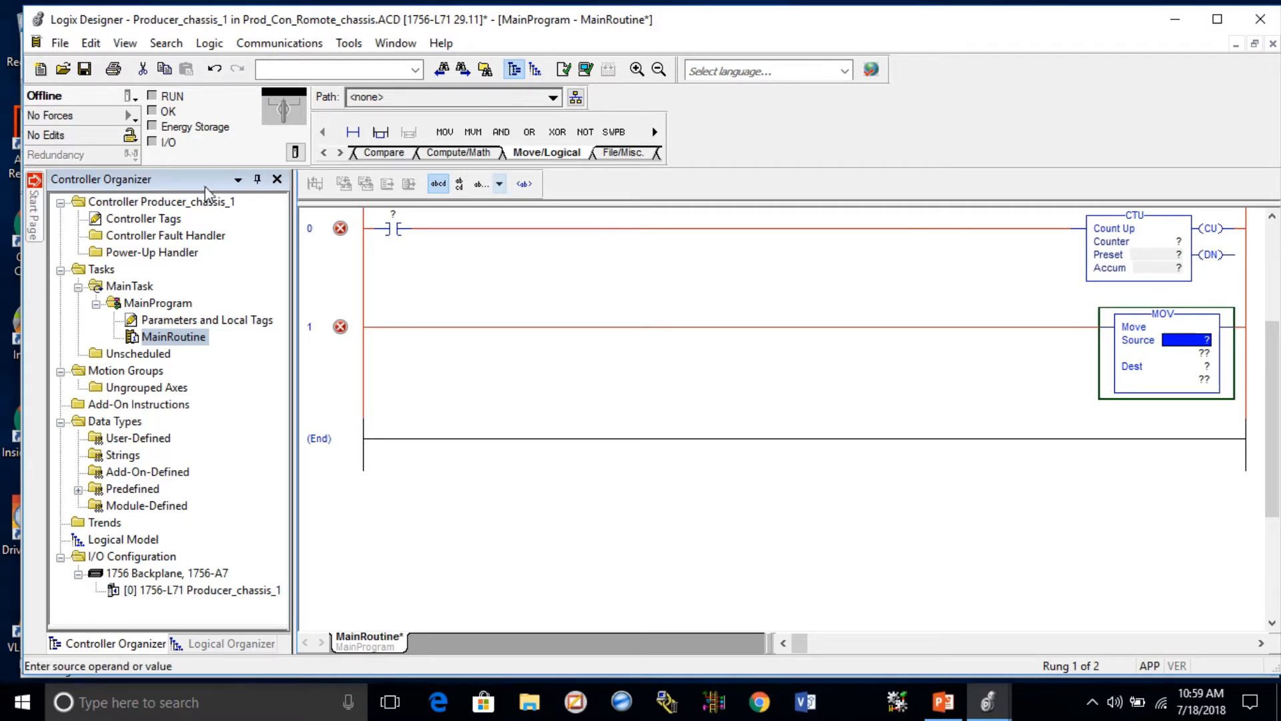
Step: Inspect the controller tags of Producer_chassis_1 and the produced connection settings of Produced_Tag_1
left_click(121, 223)
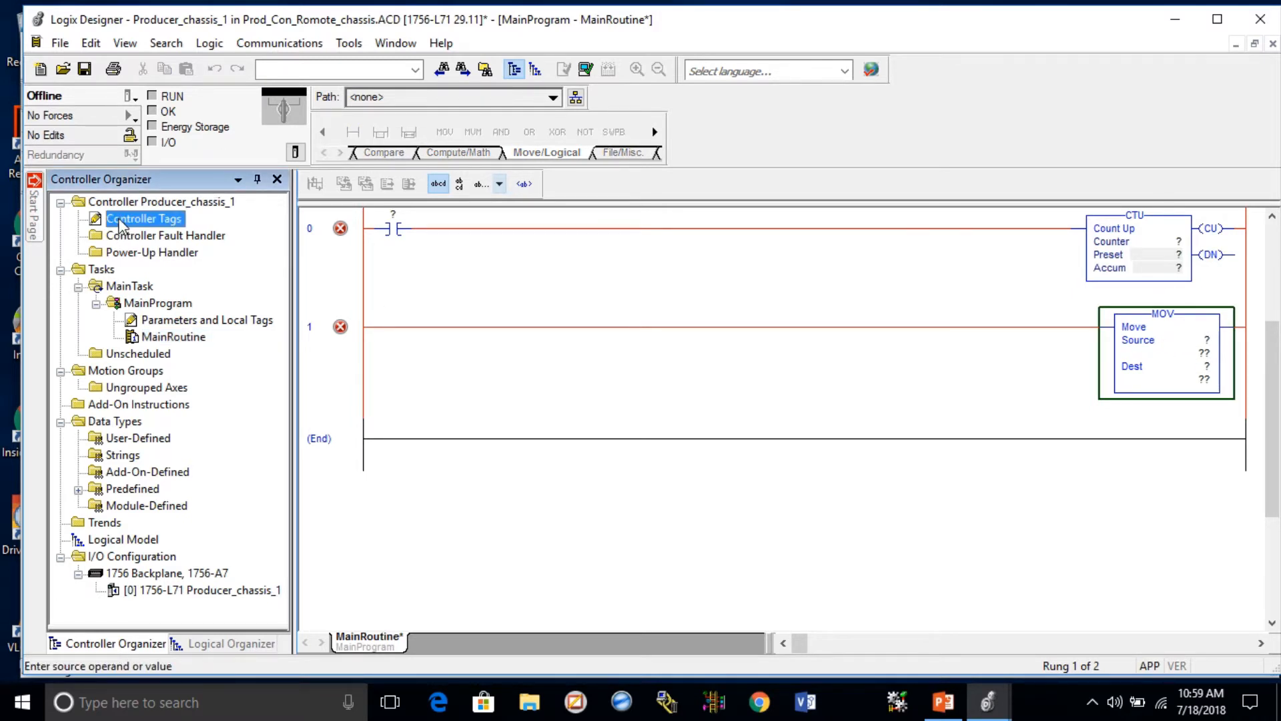
double_click(121, 224)
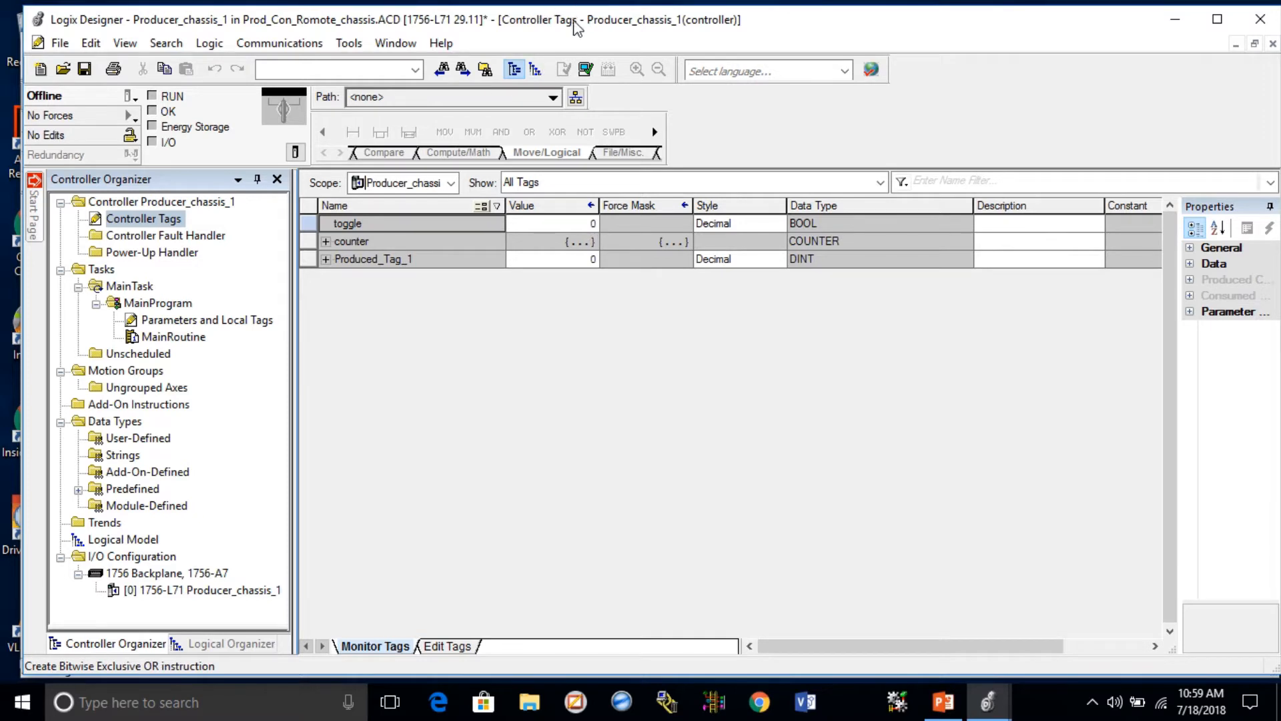
mouse_move(575, 4)
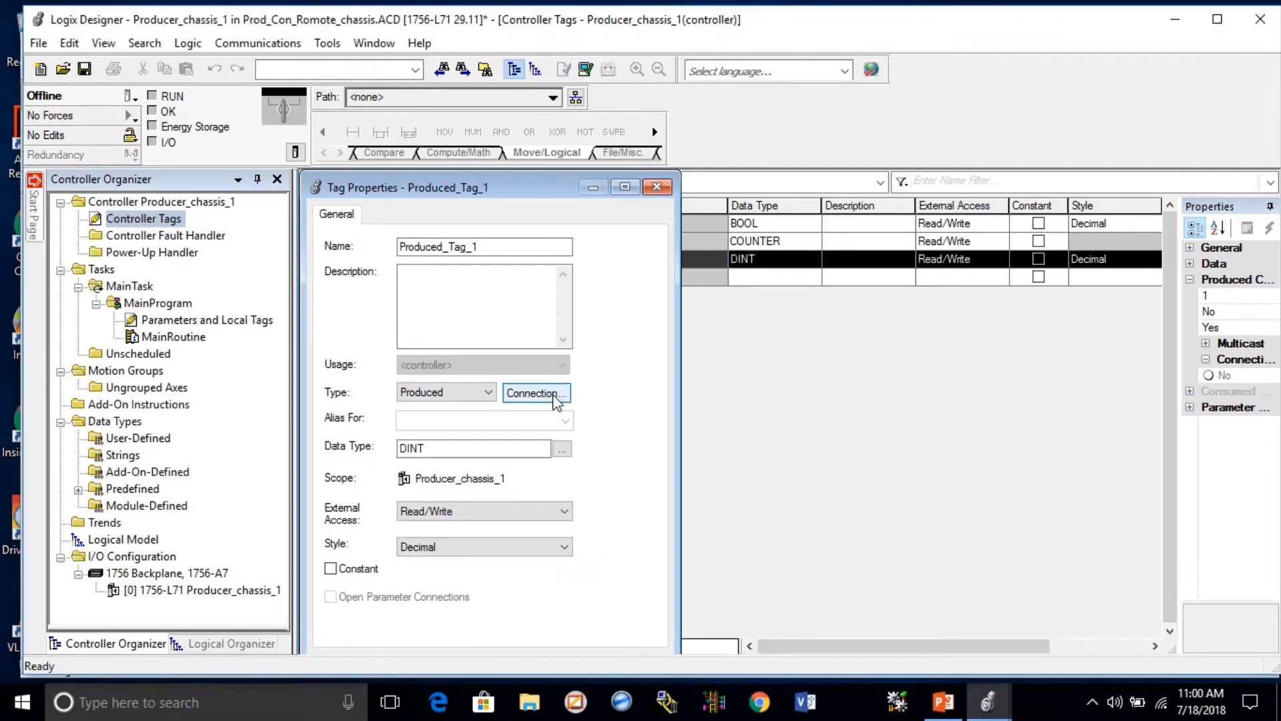
left_click(551, 395)
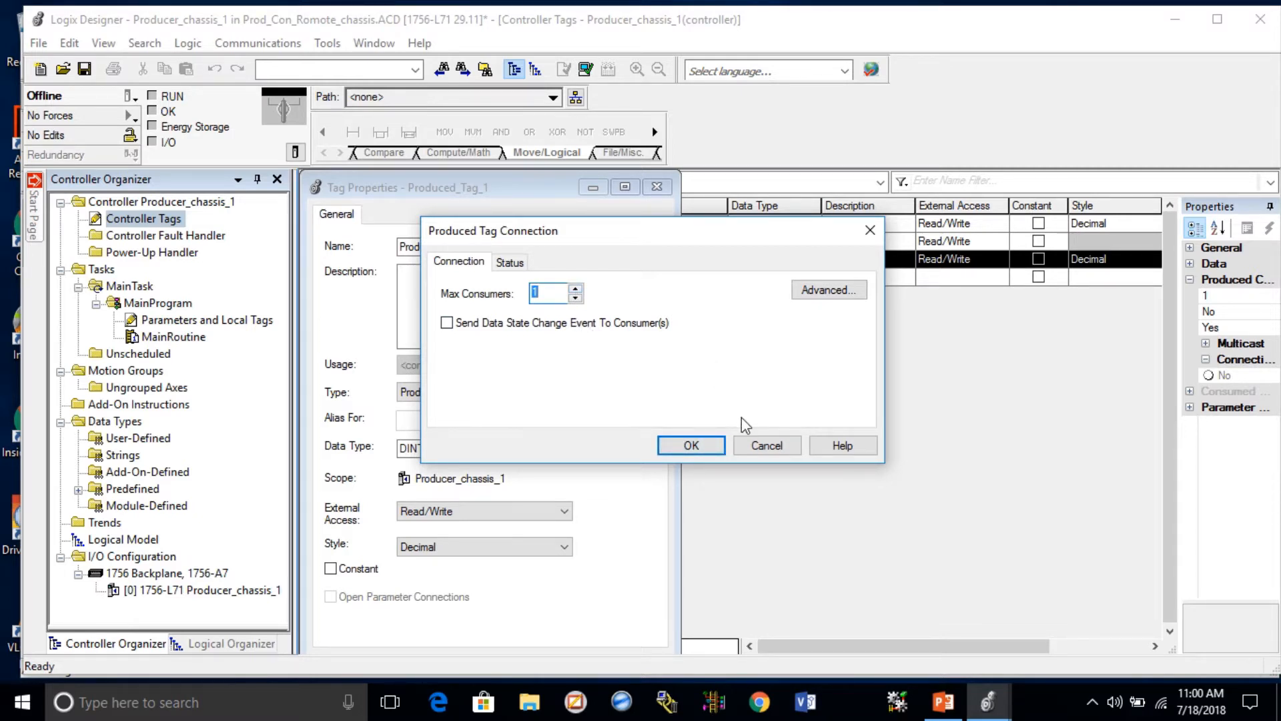
left_click(871, 229)
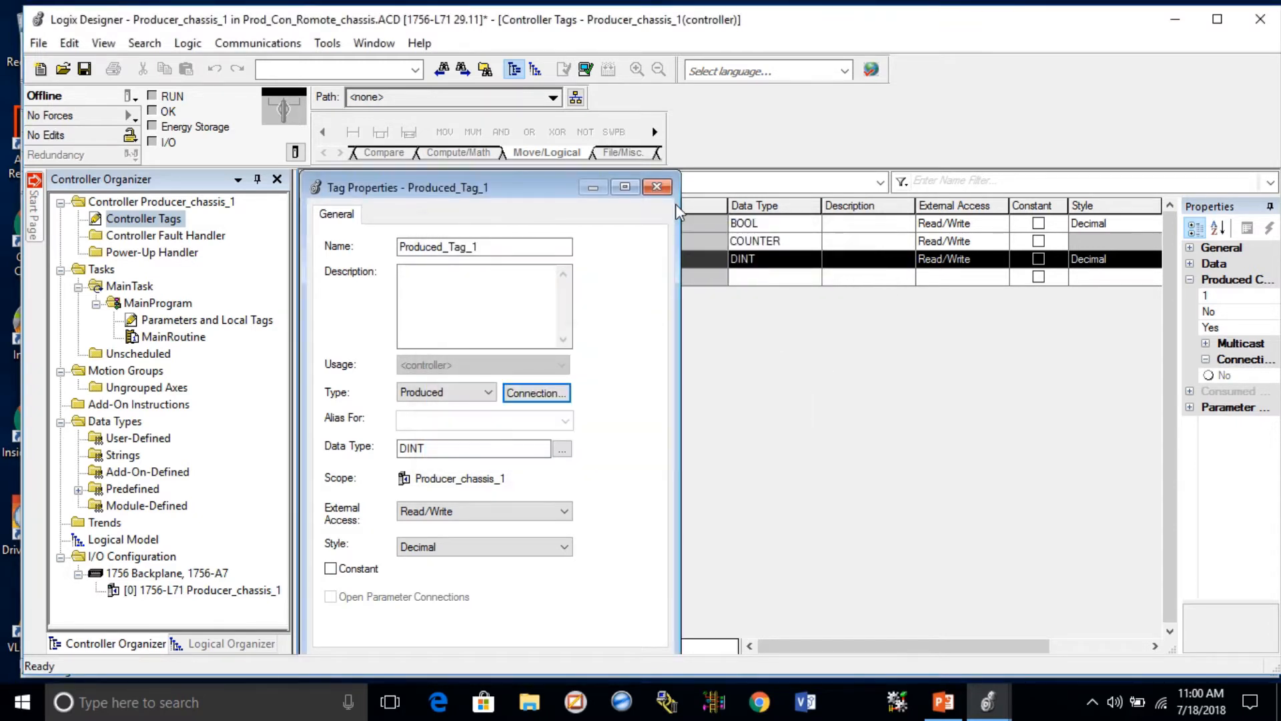
left_click(657, 189)
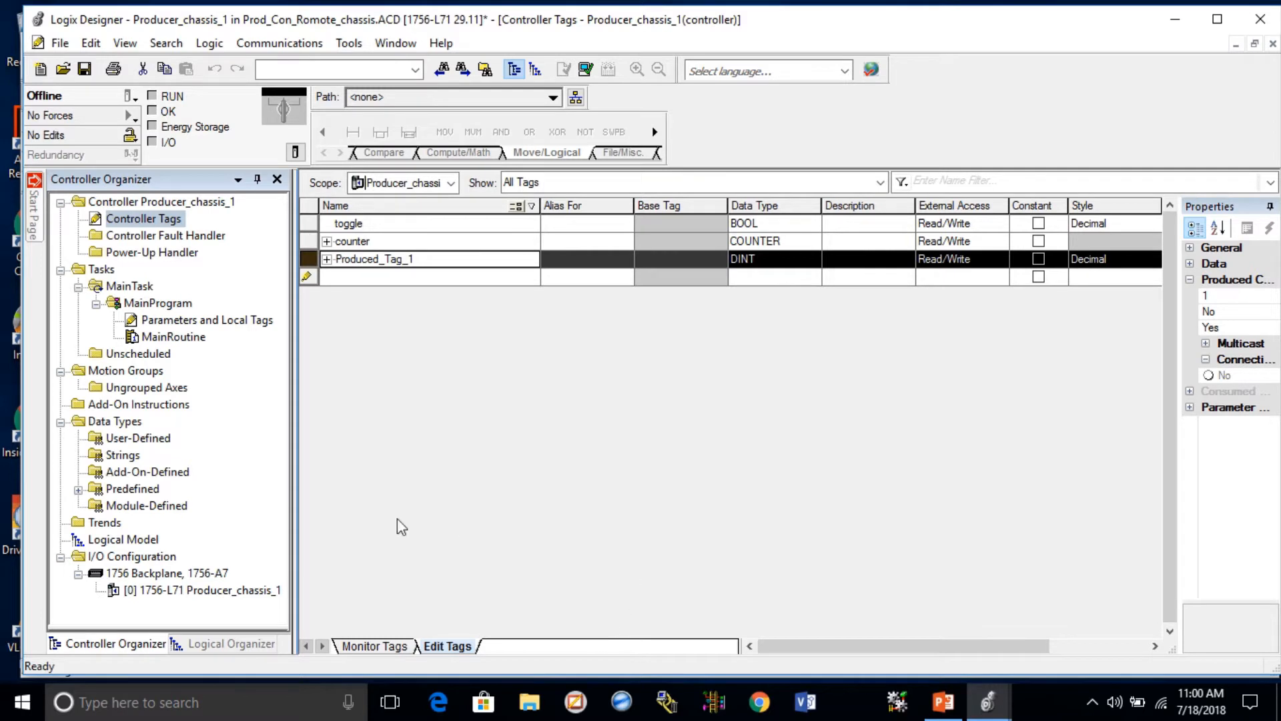
Step: Open MainRoutine and assign the toggle tag to the contact on rung 0
double_click(189, 340)
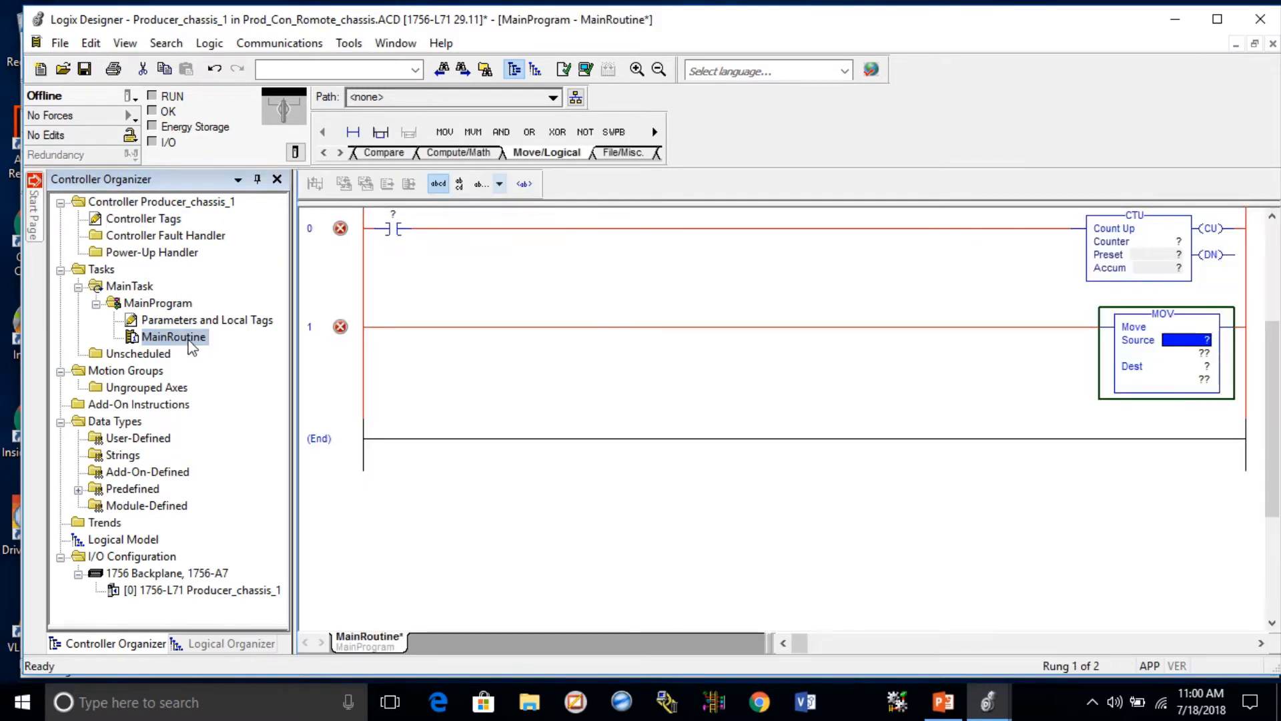
left_click(394, 216)
double_click(405, 218)
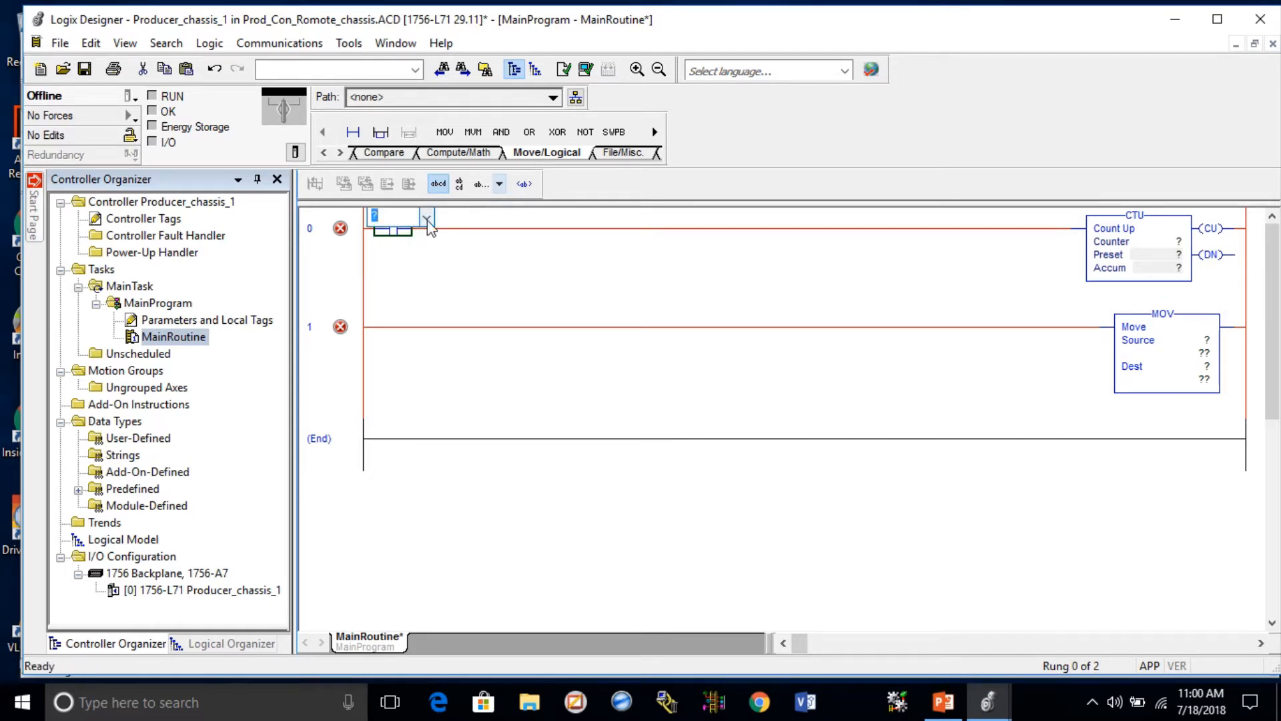
left_click(426, 219)
left_click(434, 319)
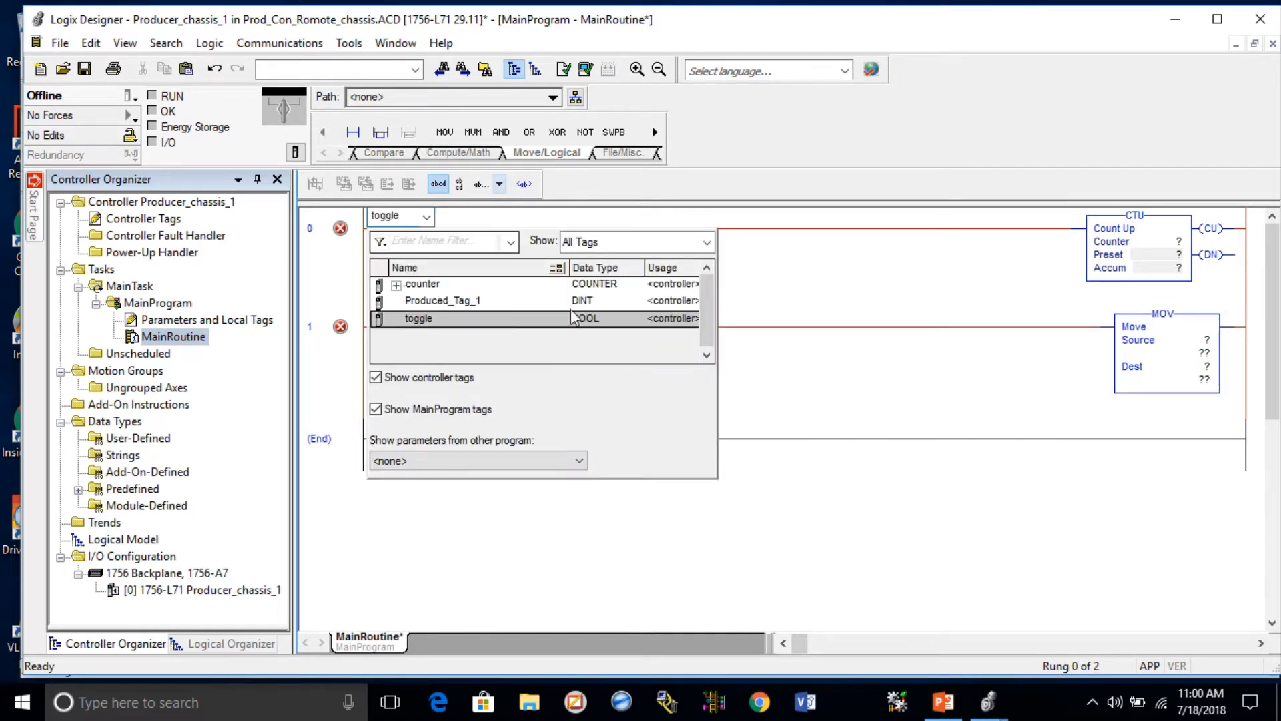
key("Return")
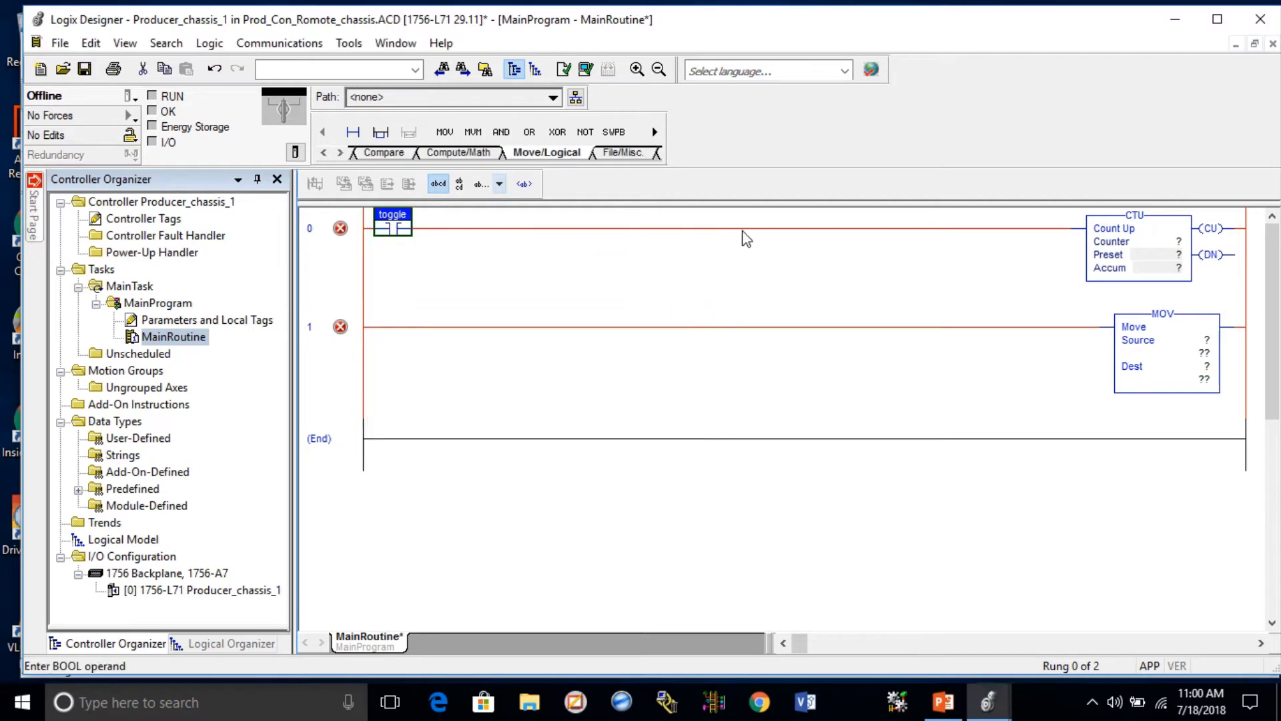
Step: Assign the counter tag to the CTU instruction on rung 0 and set its preset to 25
double_click(1179, 242)
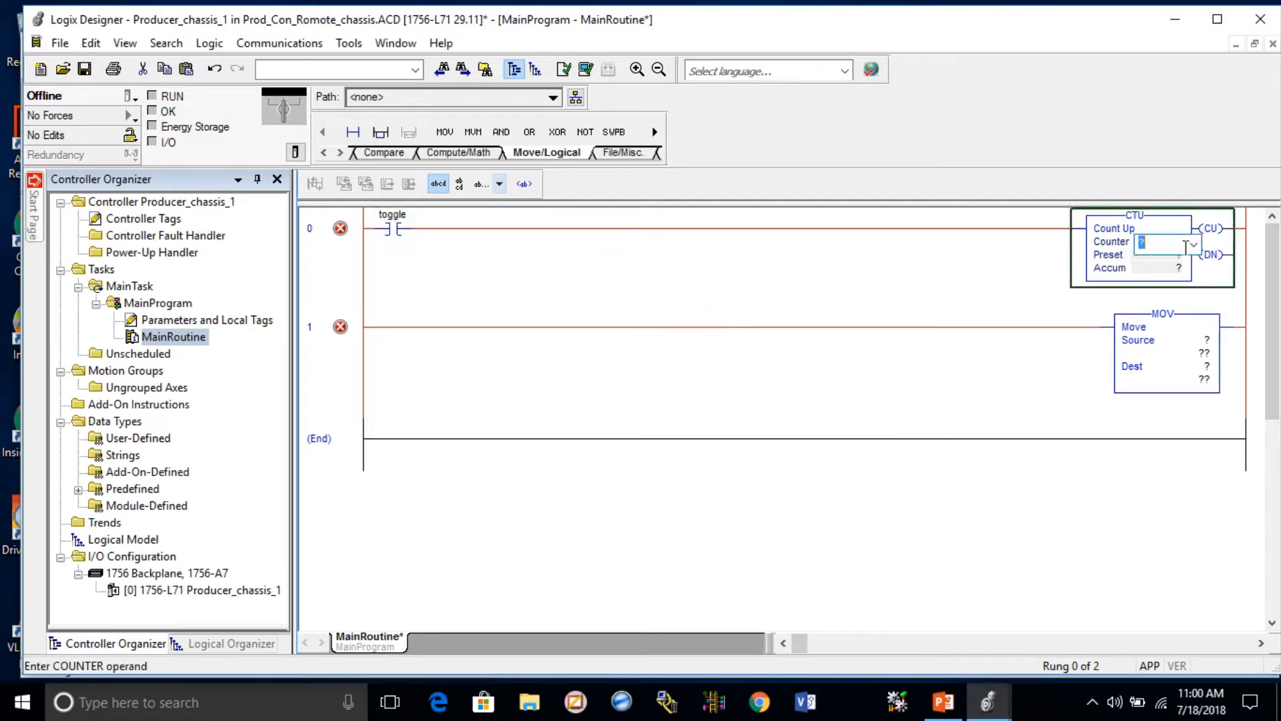
left_click(1193, 245)
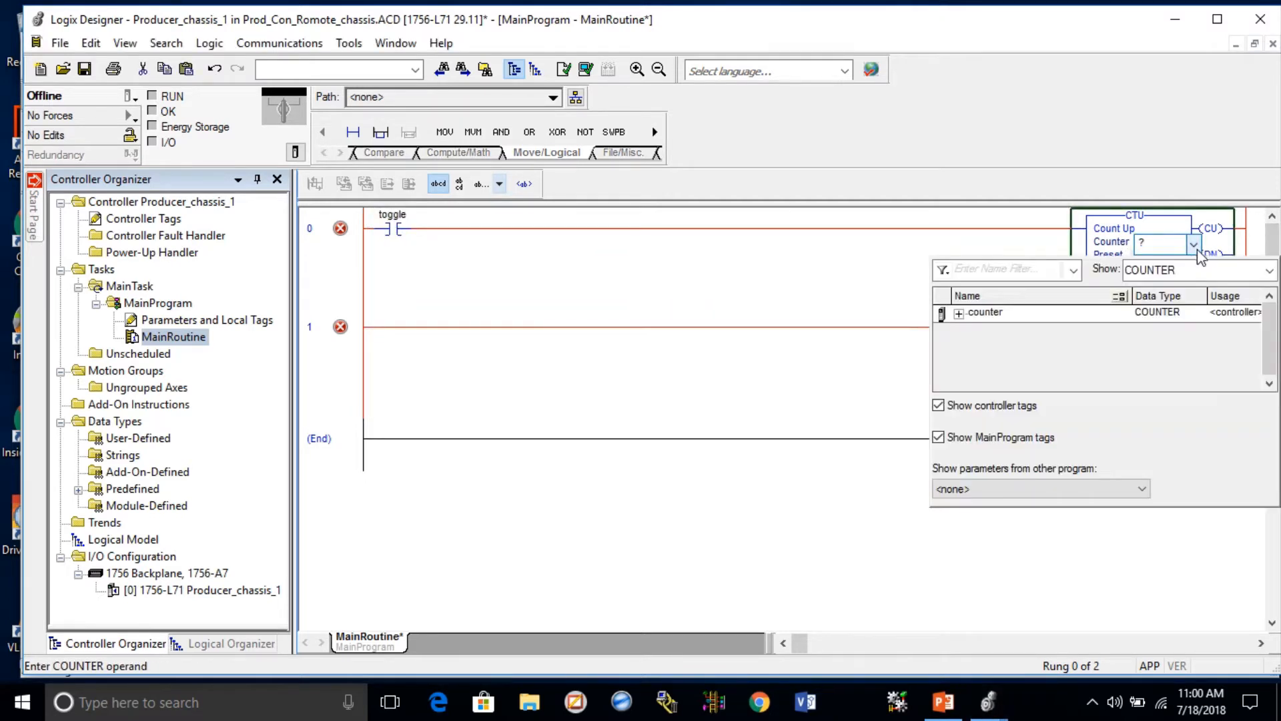
left_click(989, 313)
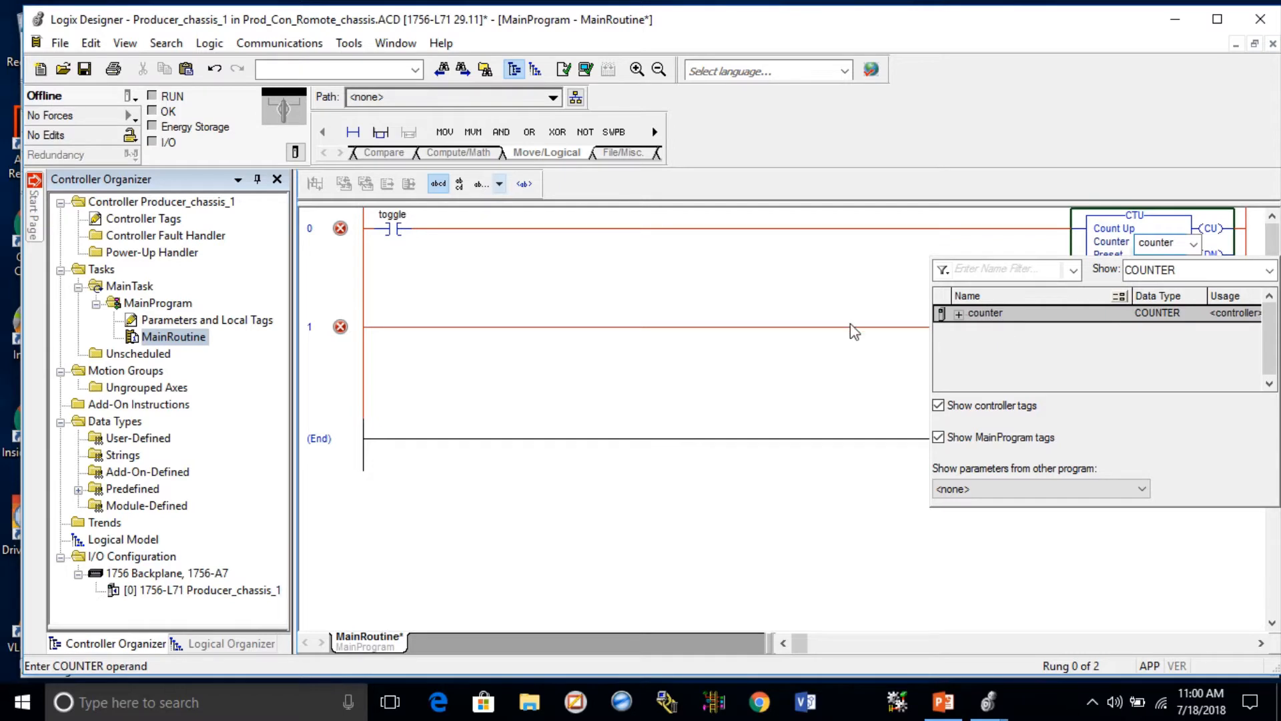
left_click(840, 287)
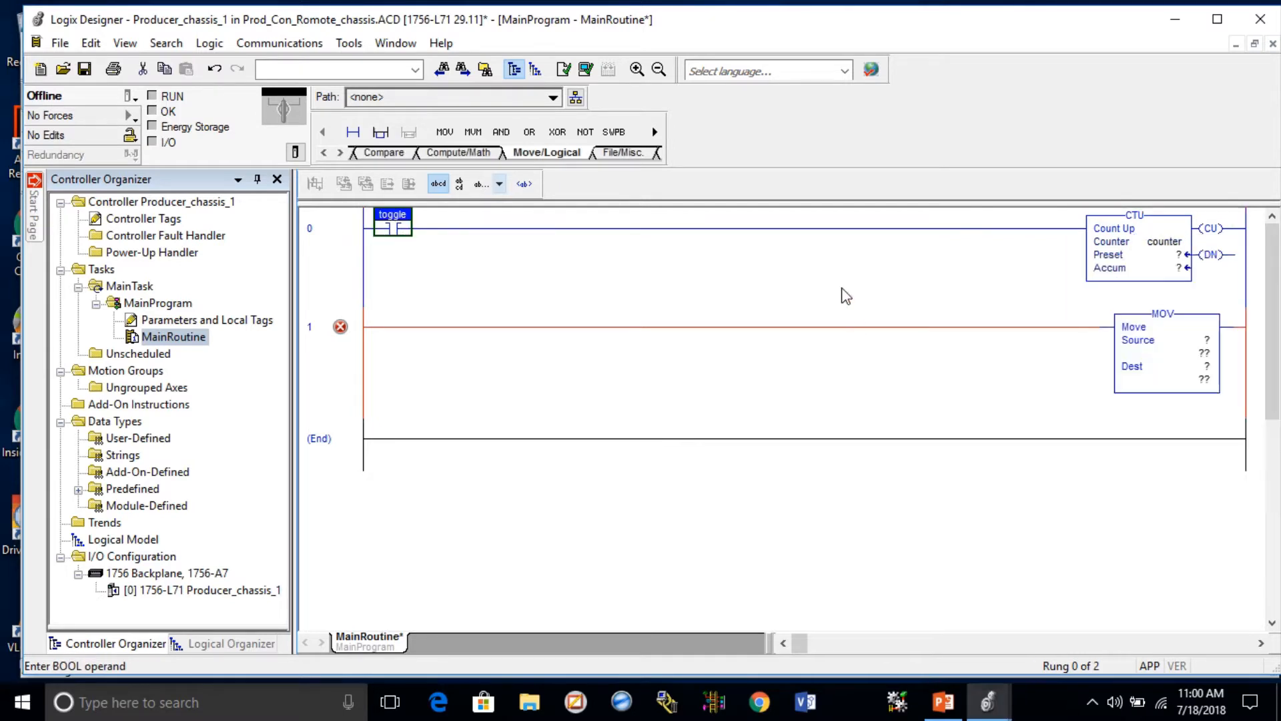
double_click(1124, 262)
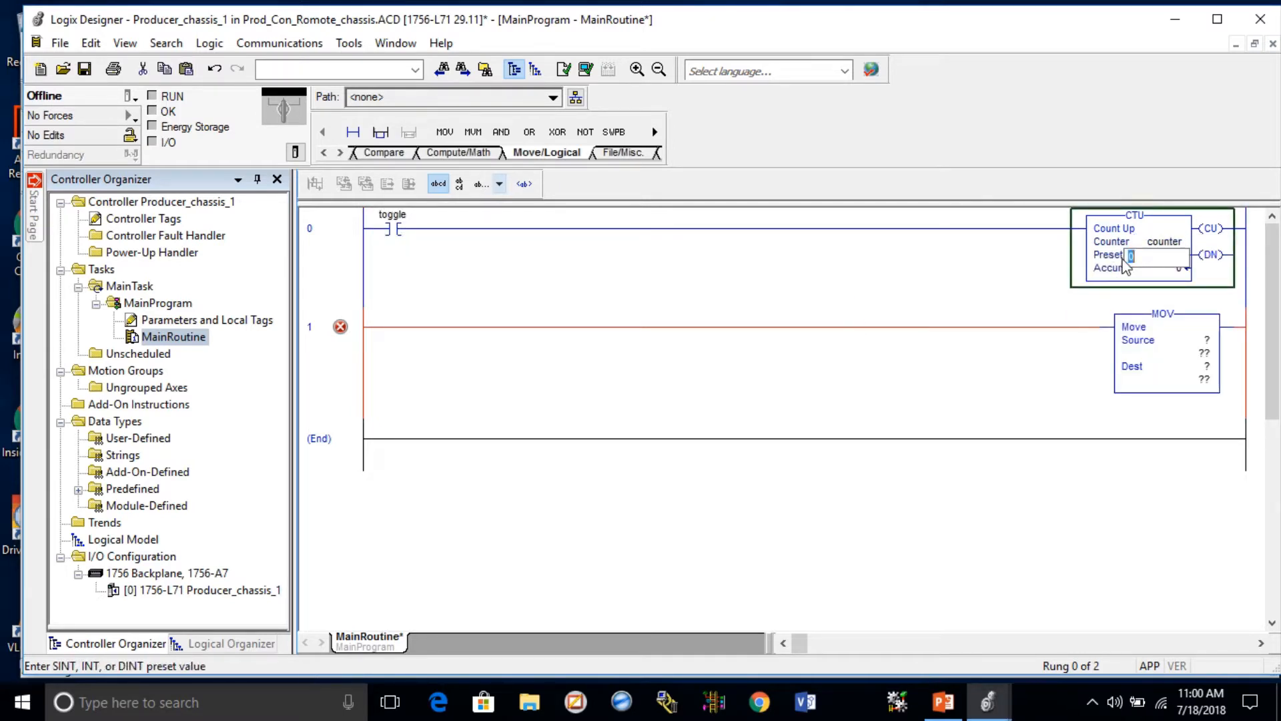
type("25")
key("Return")
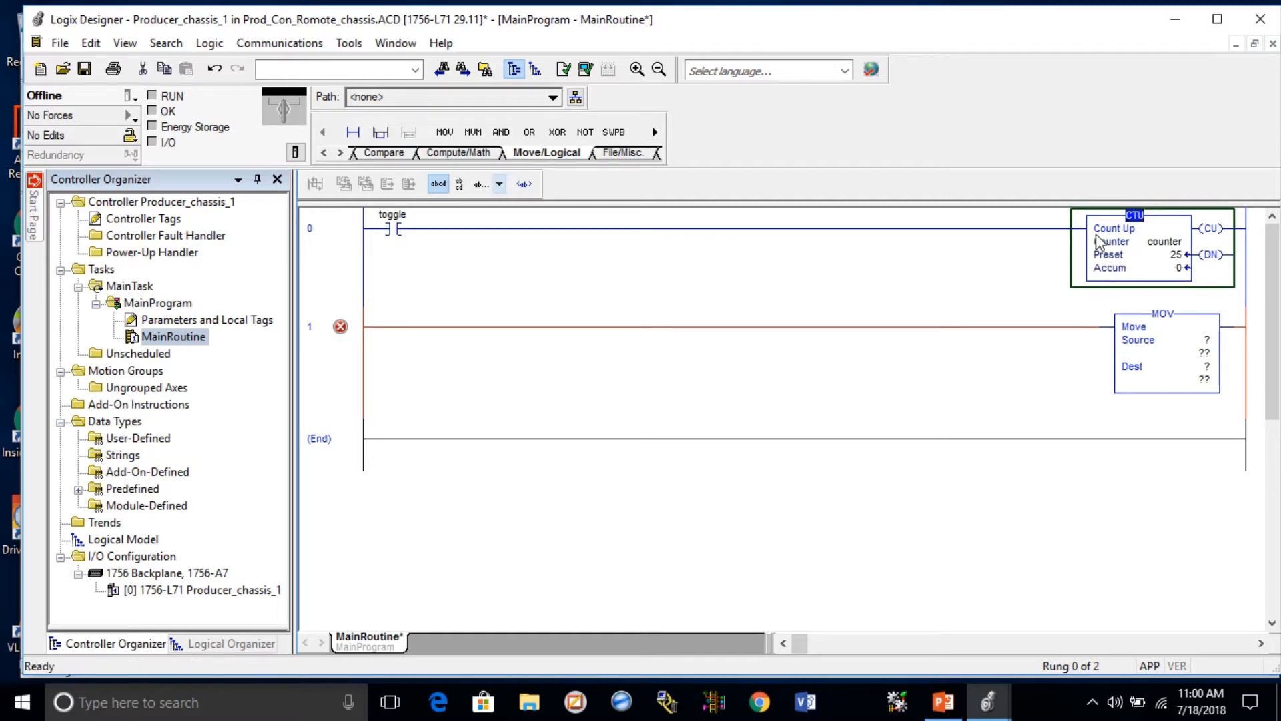
Step: Set the source of the MOV instruction on rung 1 to counter.ACC
double_click(1171, 341)
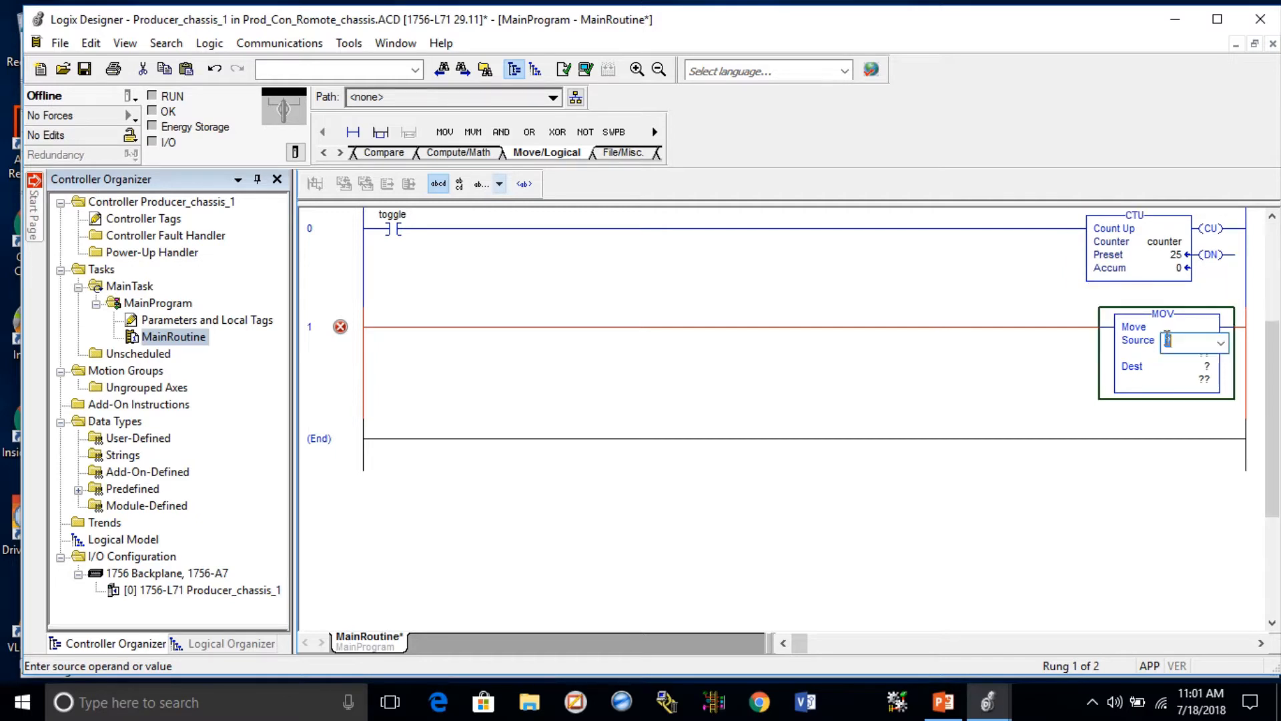
left_click(1221, 343)
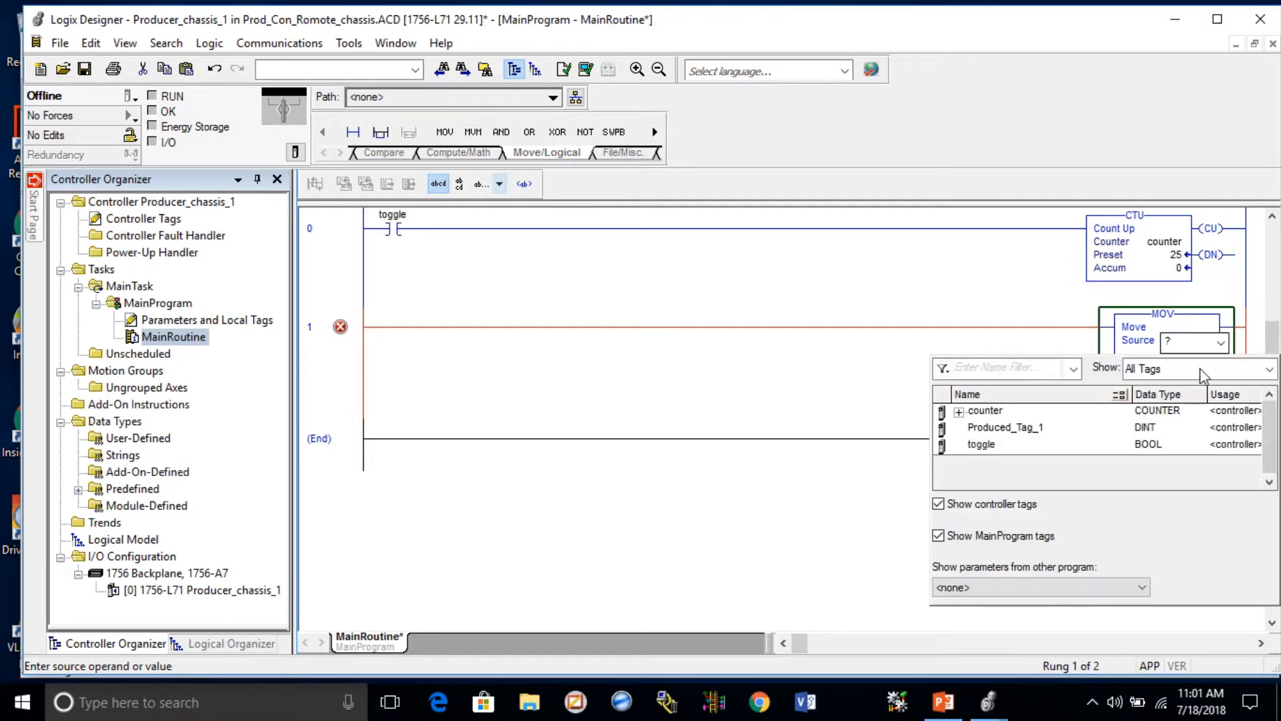
left_click(959, 412)
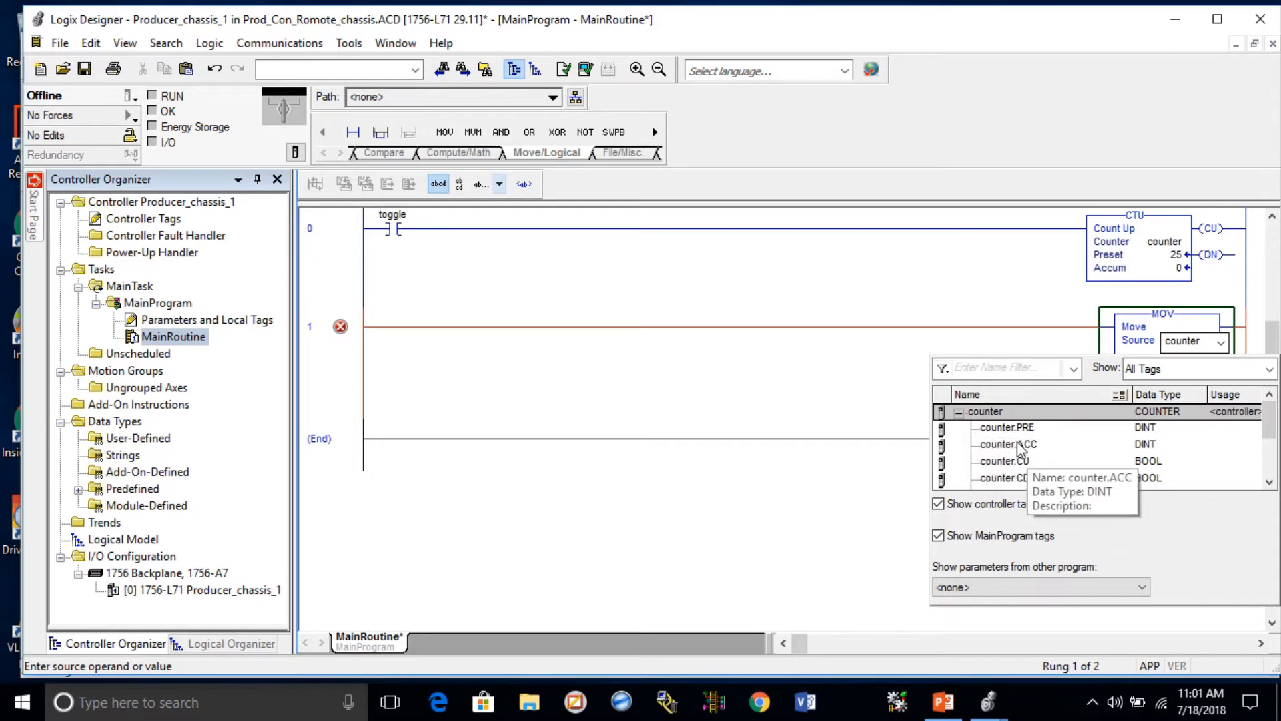
left_click(1019, 446)
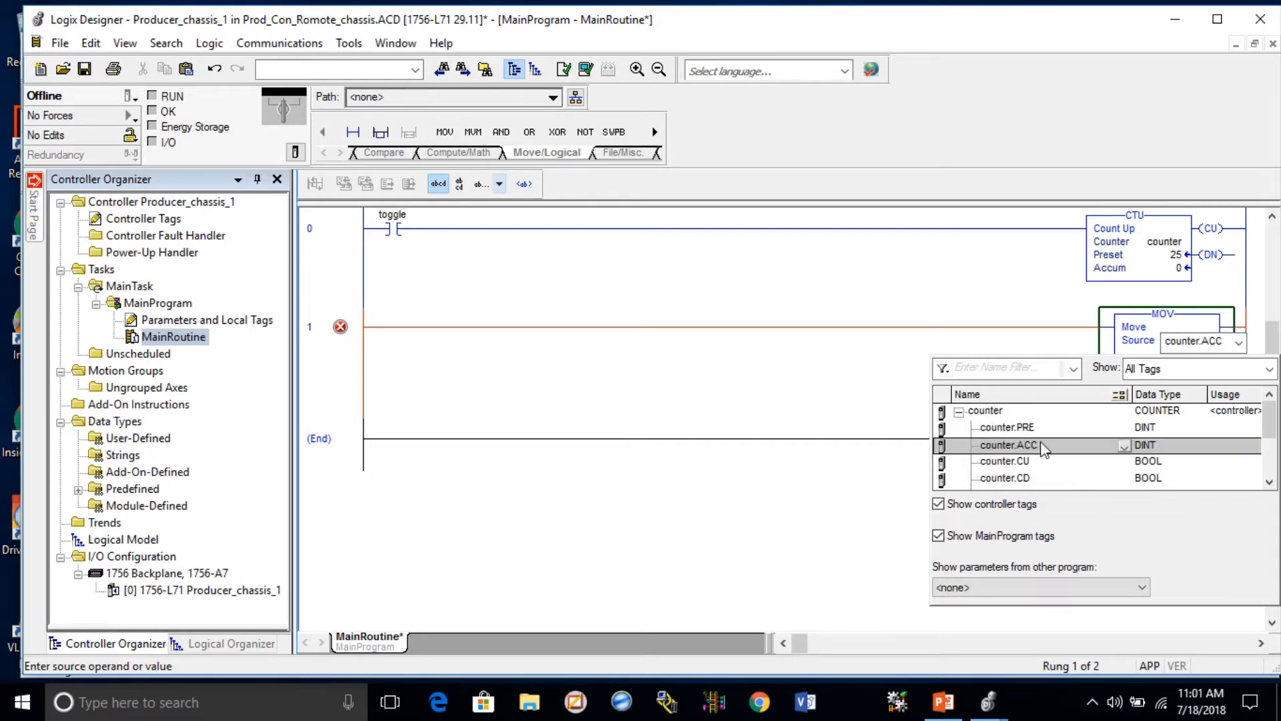
left_click(1034, 350)
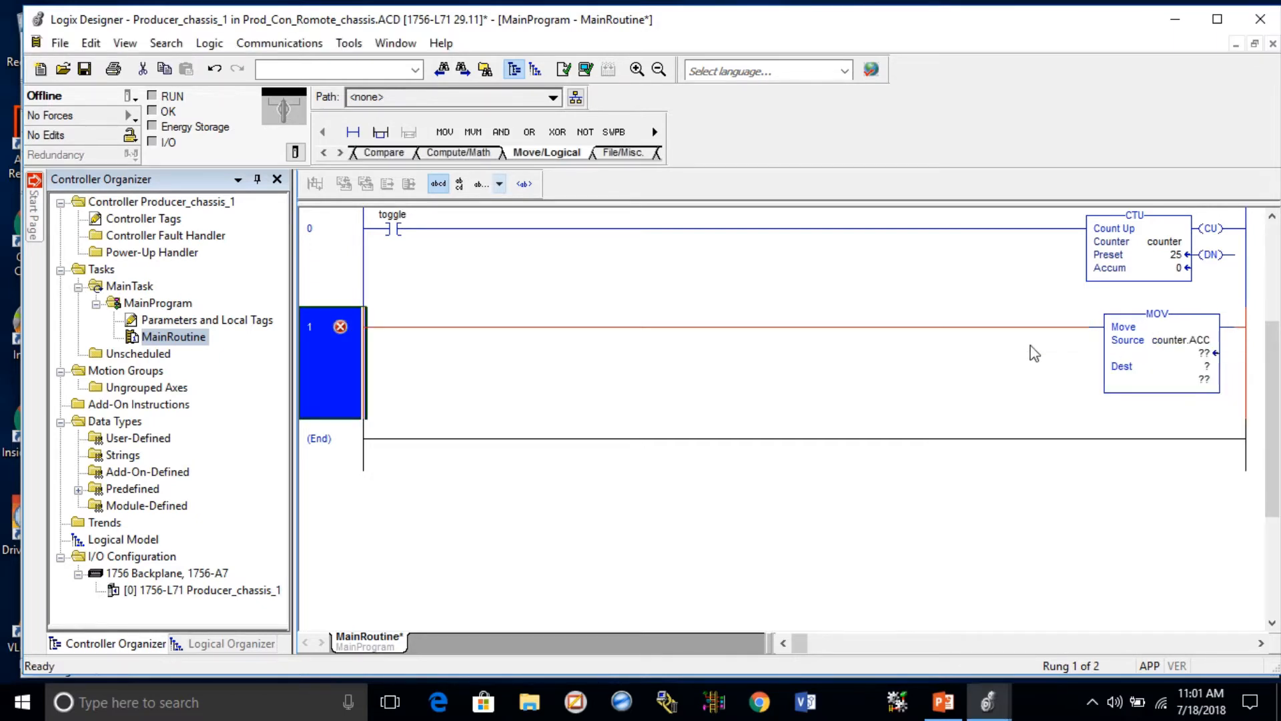
Step: Set the destination of the MOV instruction on rung 1 to Produced_Tag_1
double_click(1139, 377)
left_click(1219, 369)
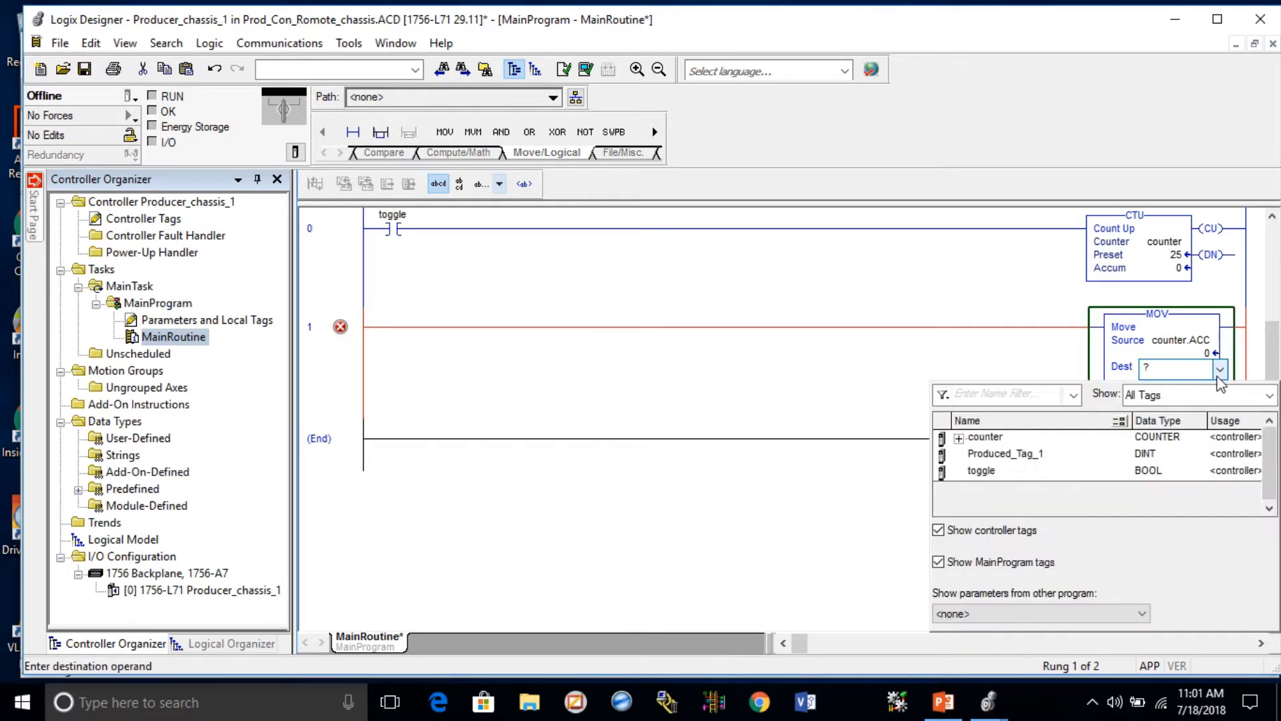
left_click(1036, 454)
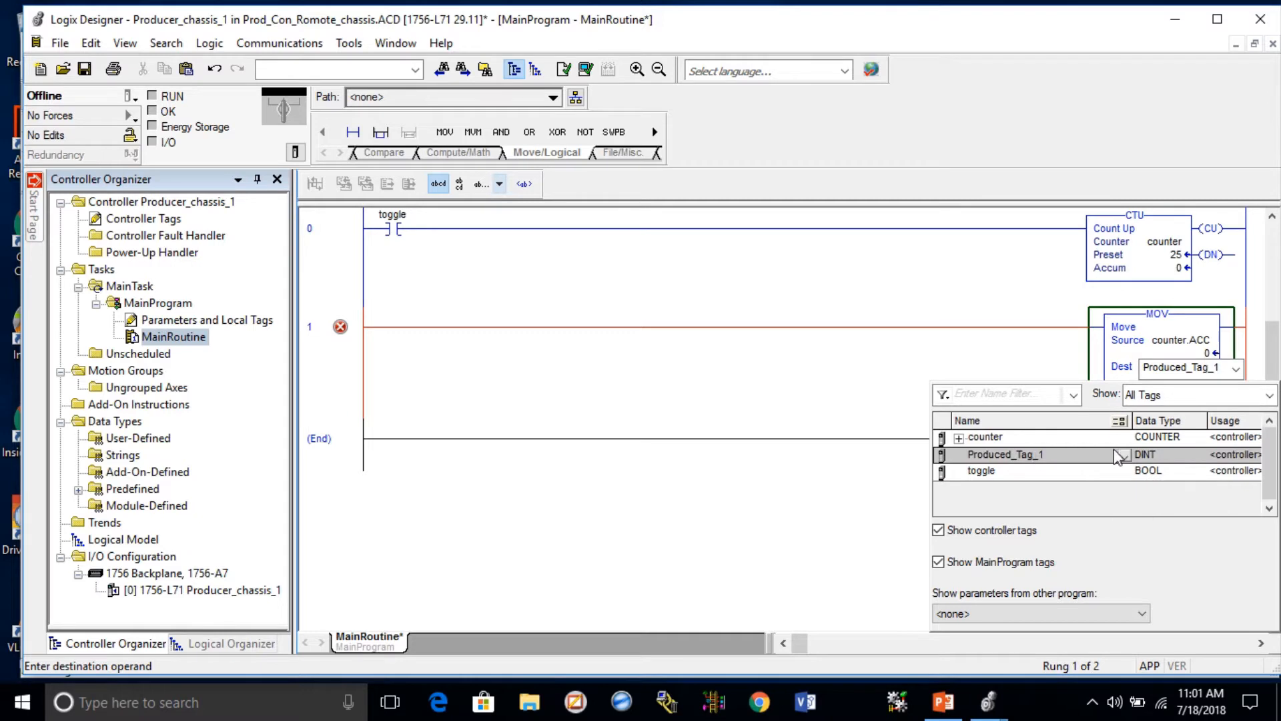
left_click(809, 395)
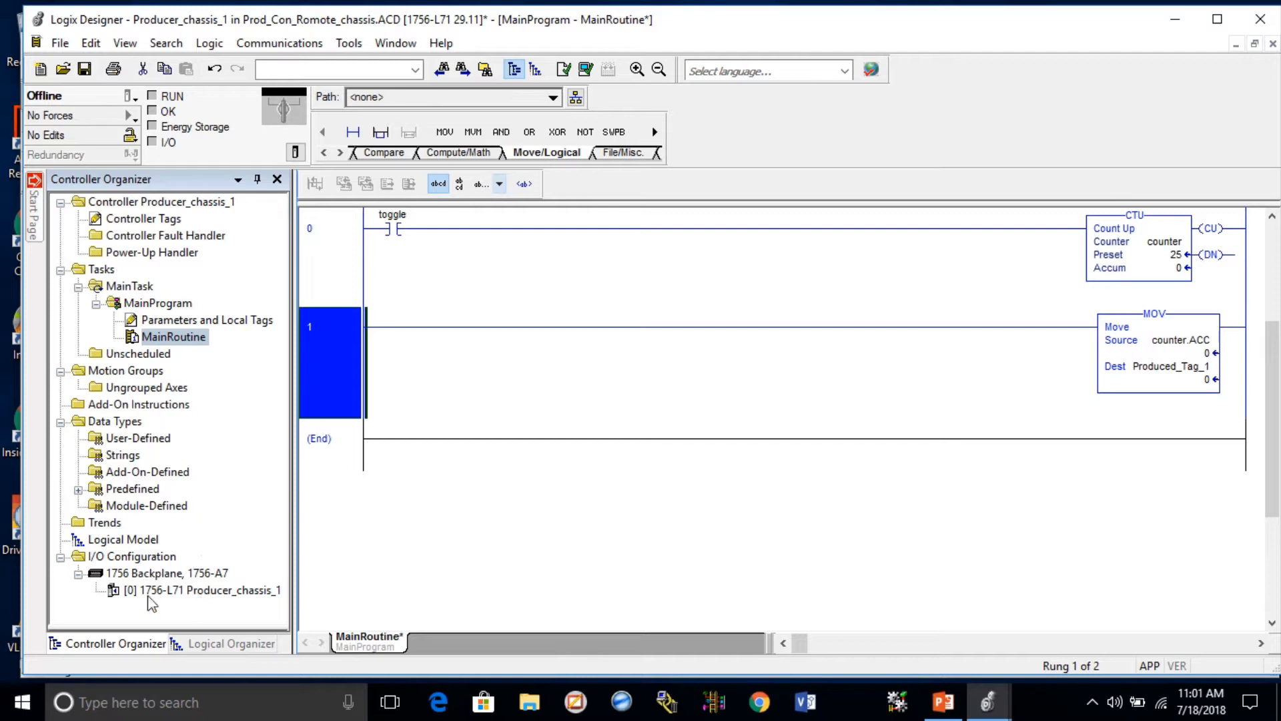
Step: Start a new 1756-EN2T Ethernet bridge module in the producer's I/O configuration, filtering the module catalog to the Communication category
right_click(157, 573)
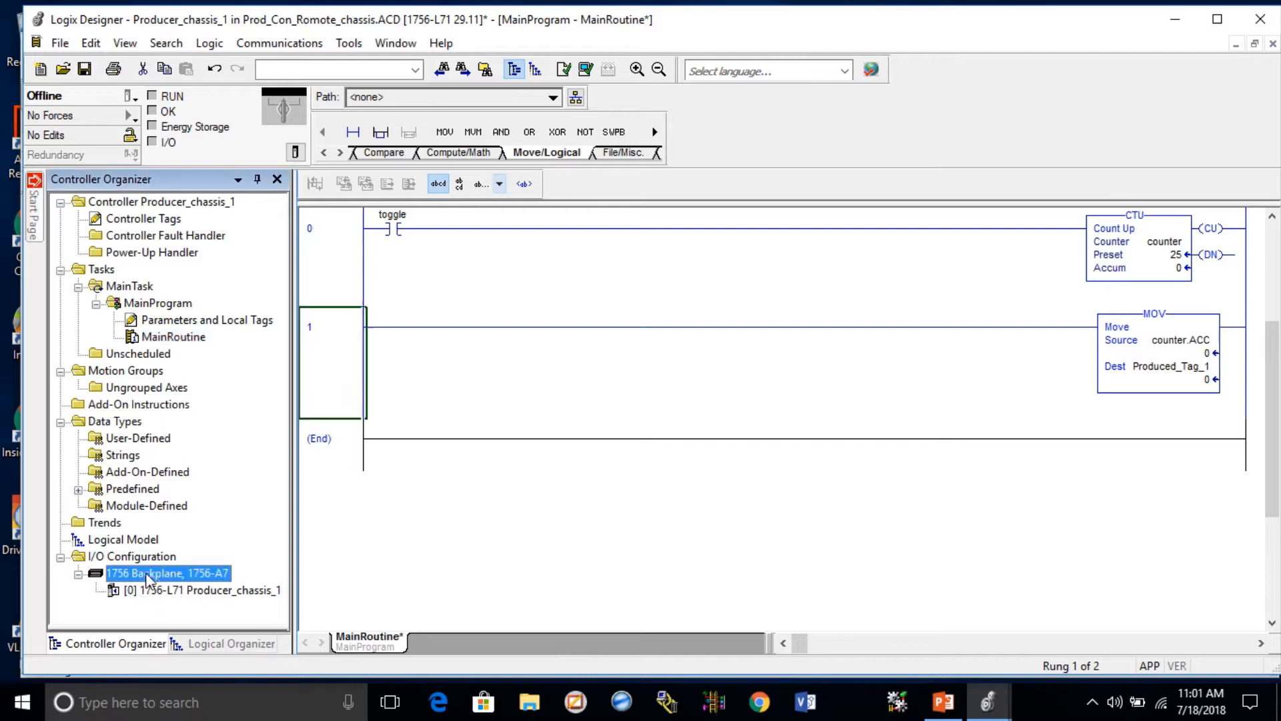
left_click(203, 530)
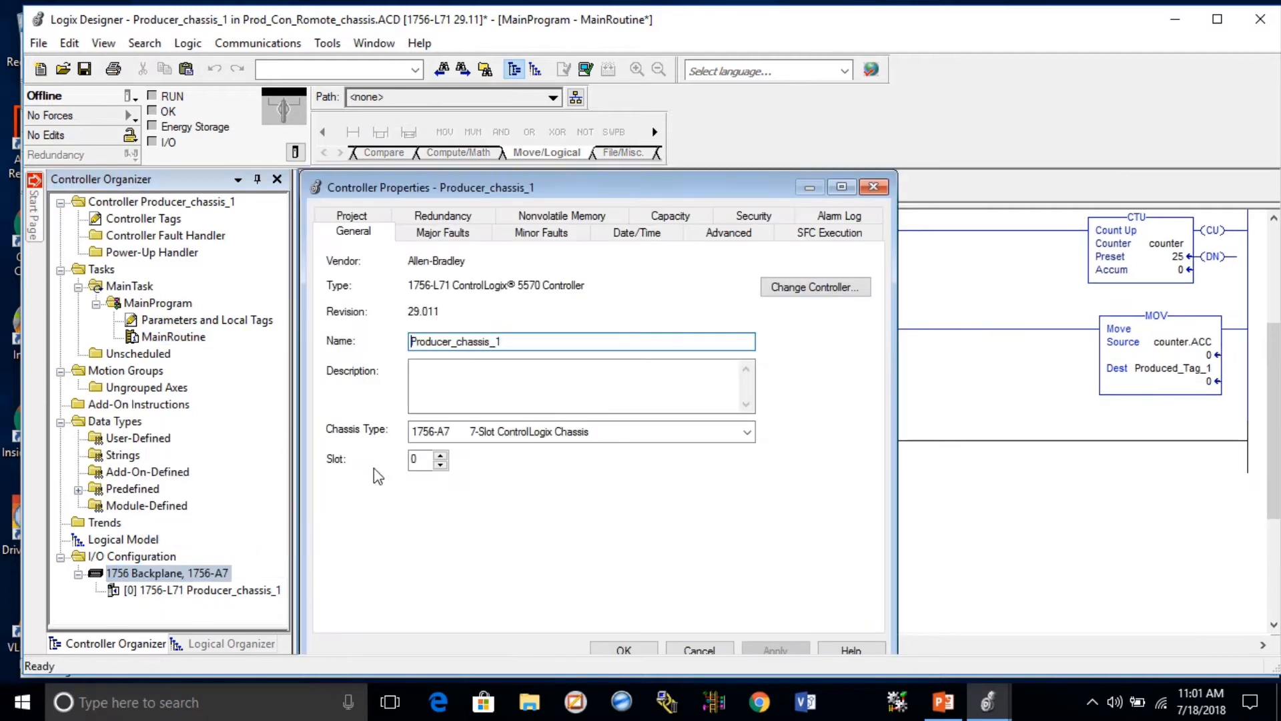
right_click(114, 560)
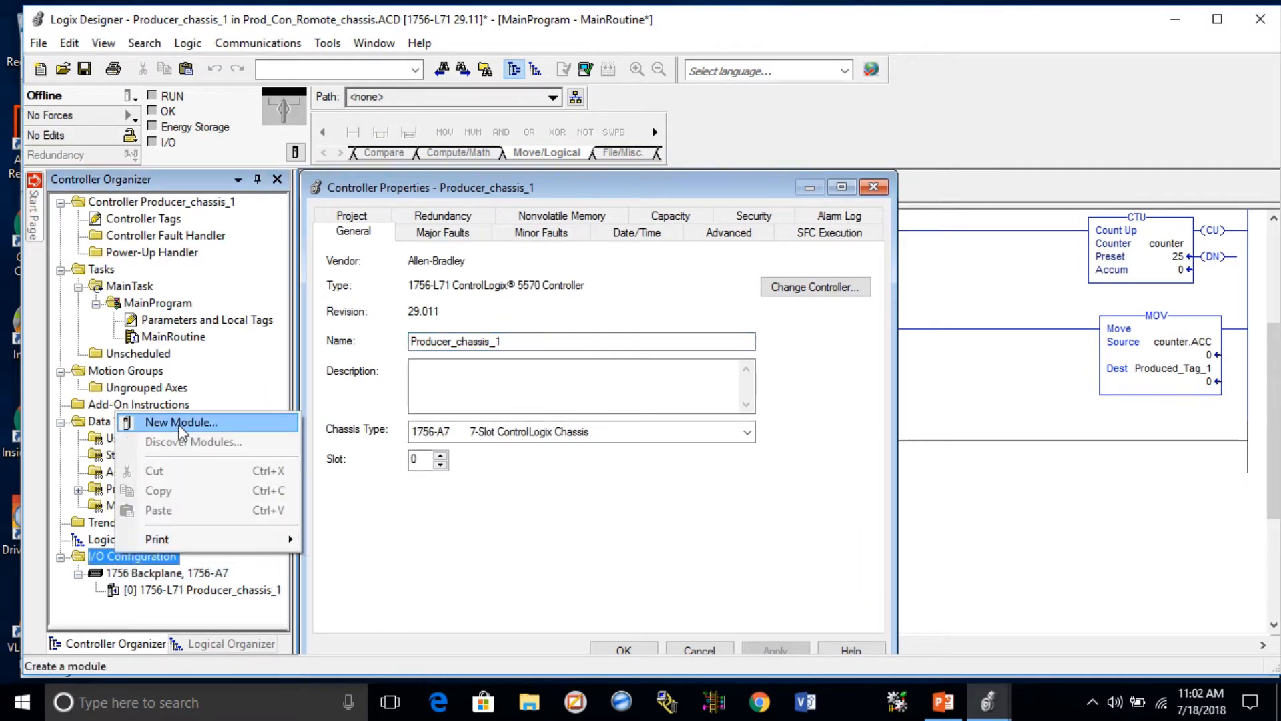
left_click(179, 425)
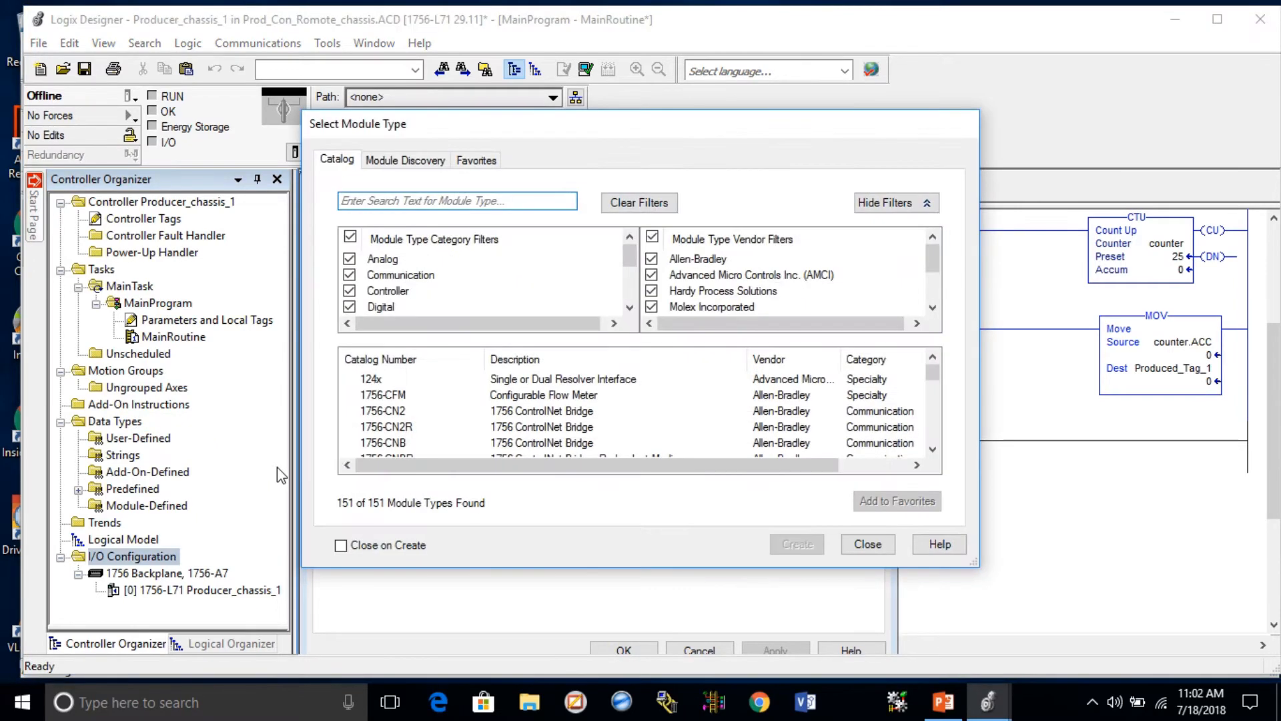
left_click(351, 237)
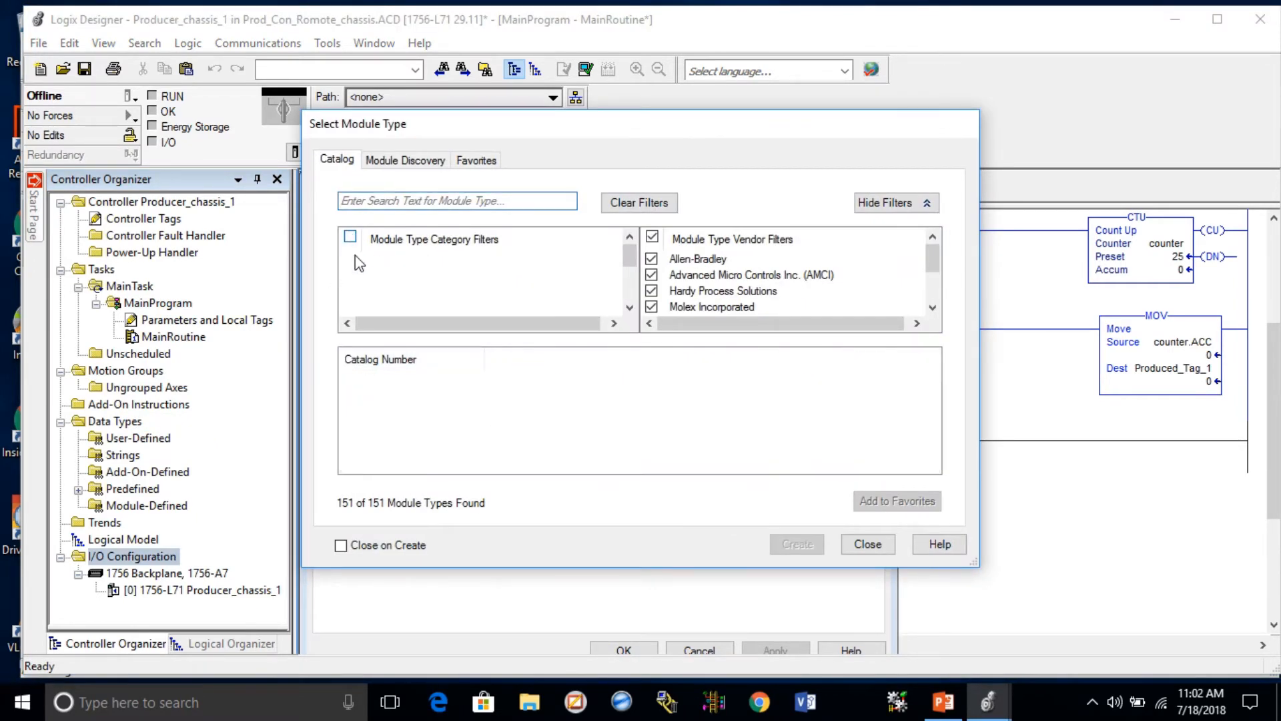
left_click(349, 275)
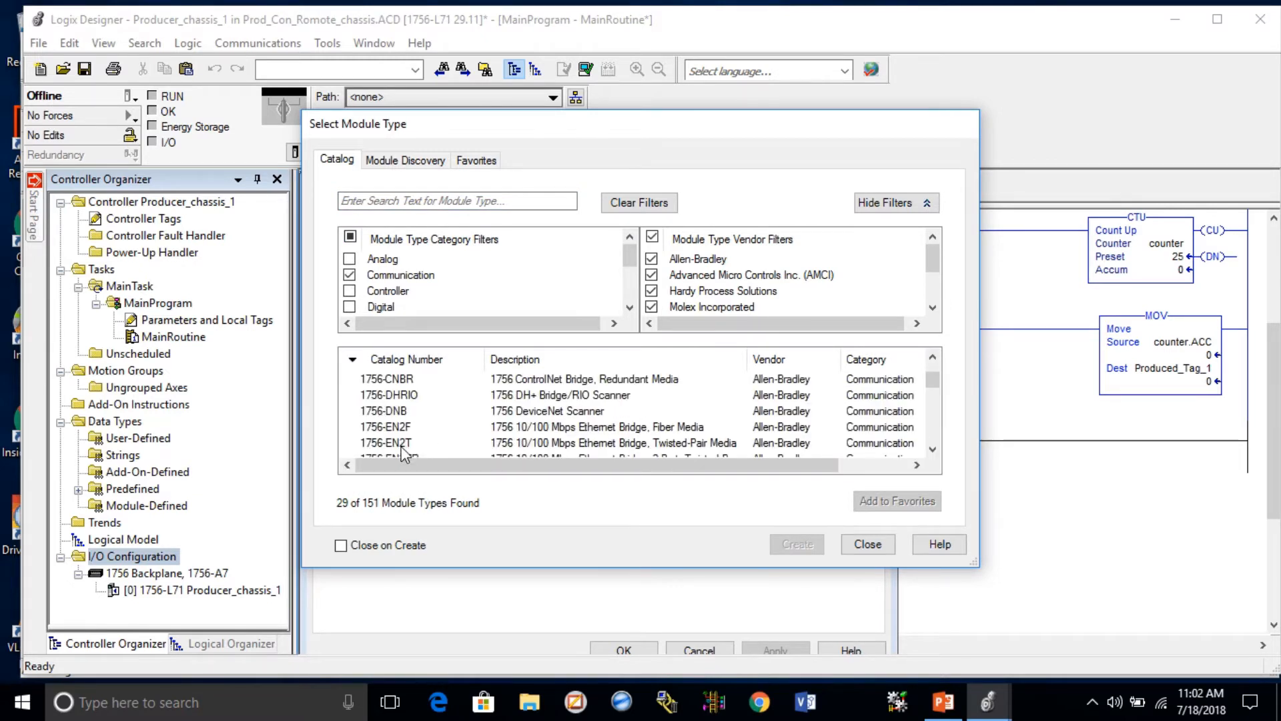
left_click(402, 446)
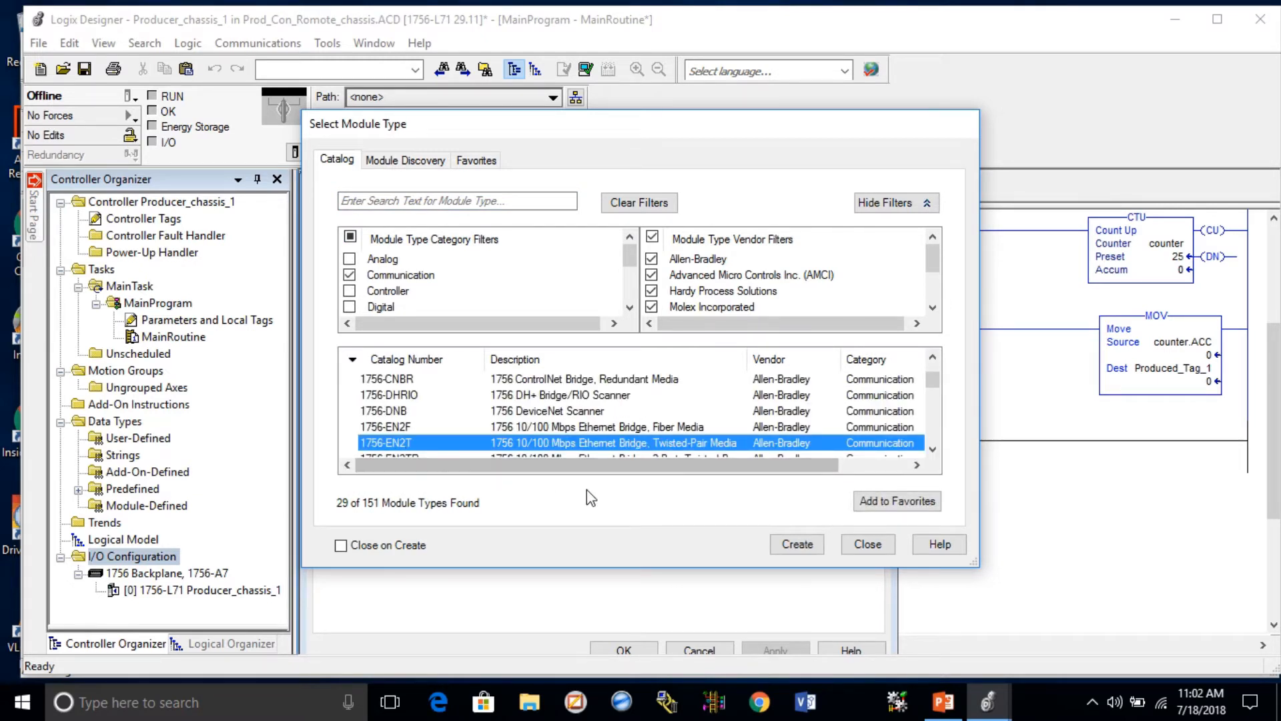
left_click(800, 546)
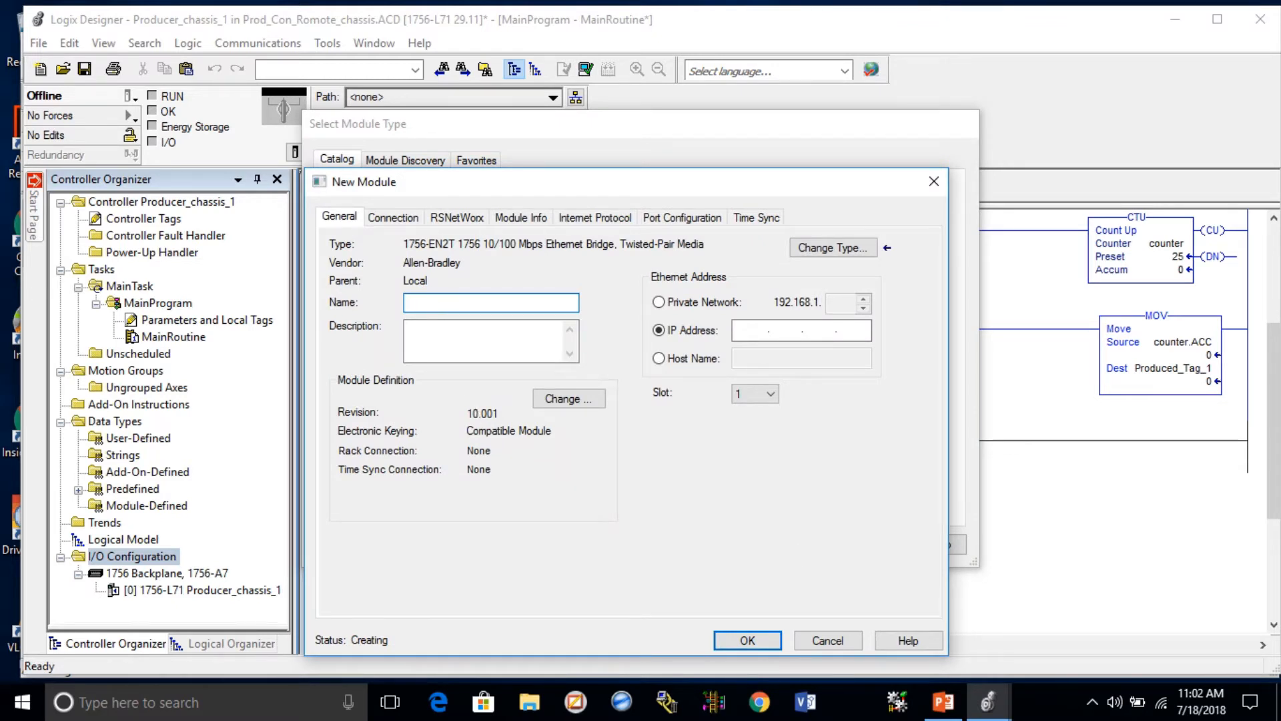
Step: Name the new Ethernet module panel_1_ethernet and set its IP address to 10.109.1.1
type("panel_1")
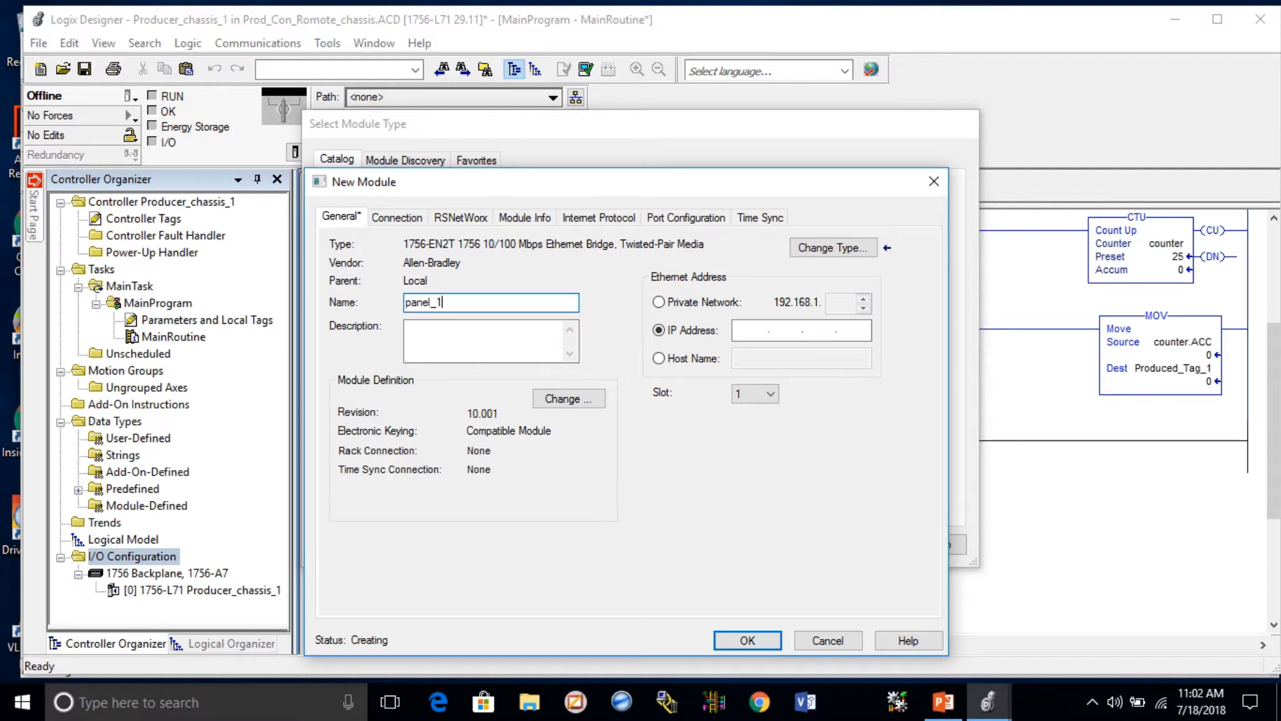
type("_ethemet")
left_click(751, 332)
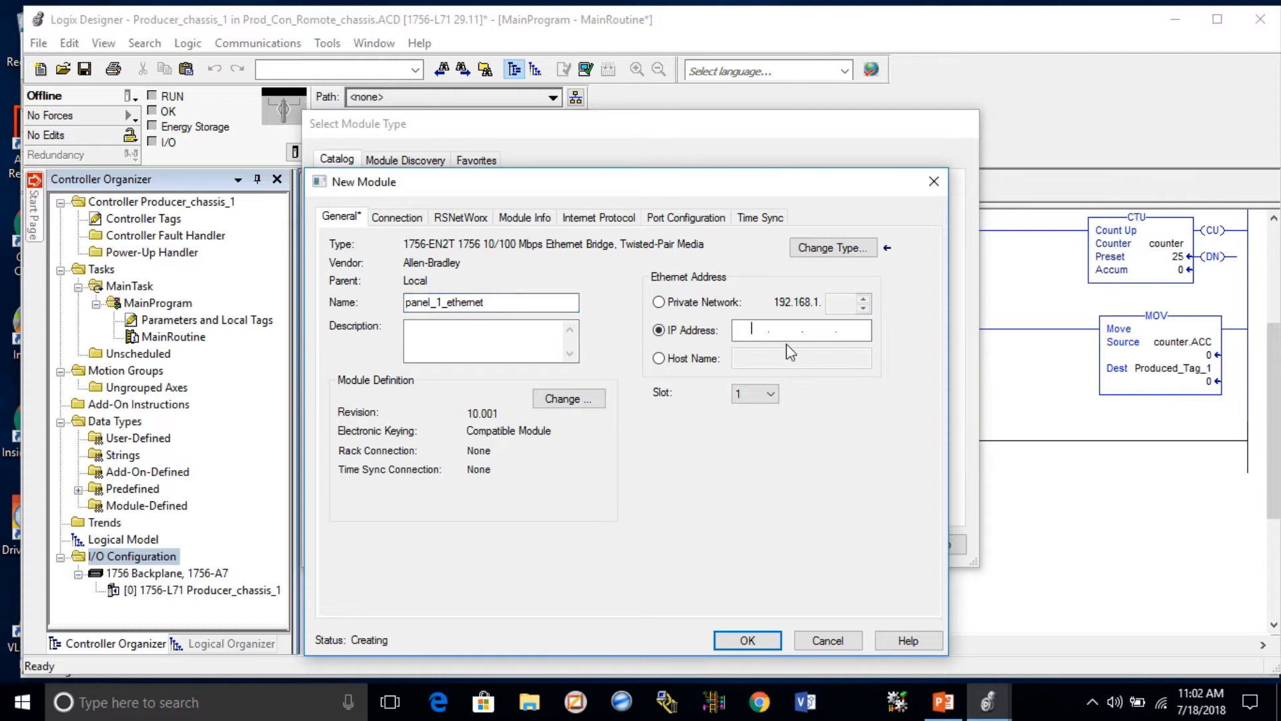
type("10.109.1.1")
Step: Set the electronic keying of the panel_1_ethernet module to Disable Keying in its module definition
left_click(564, 399)
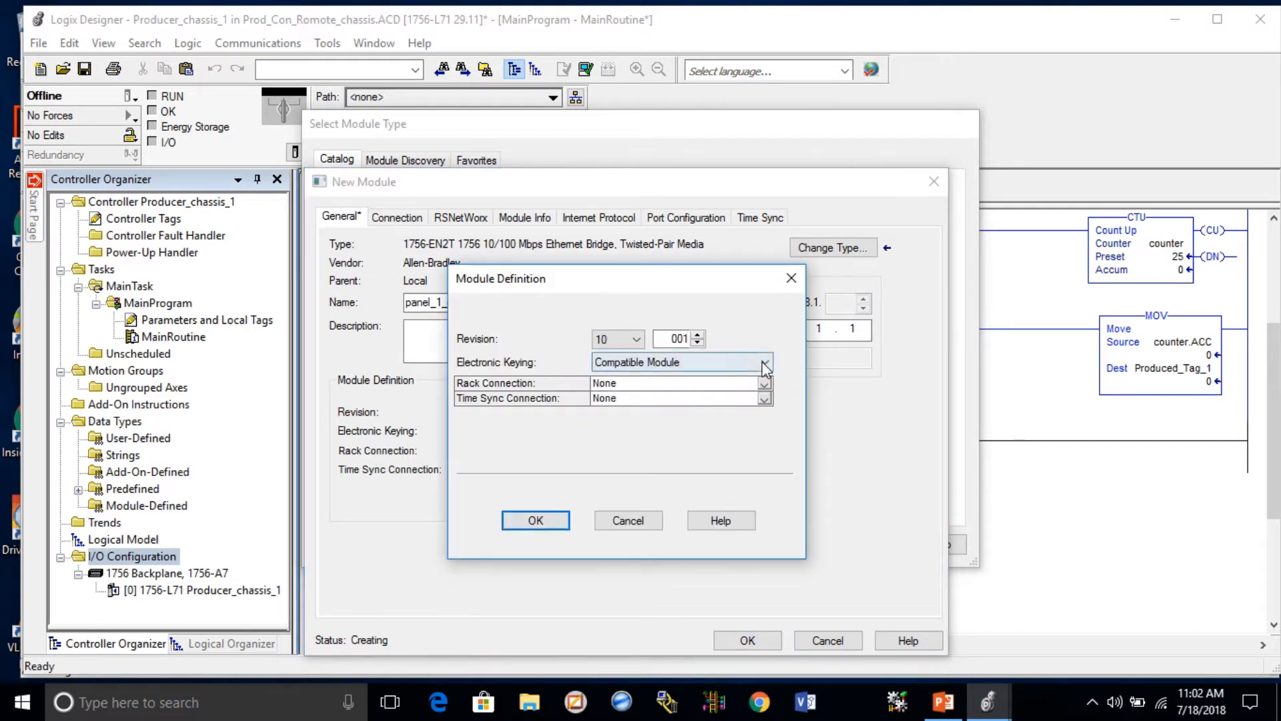
left_click(750, 364)
left_click(743, 404)
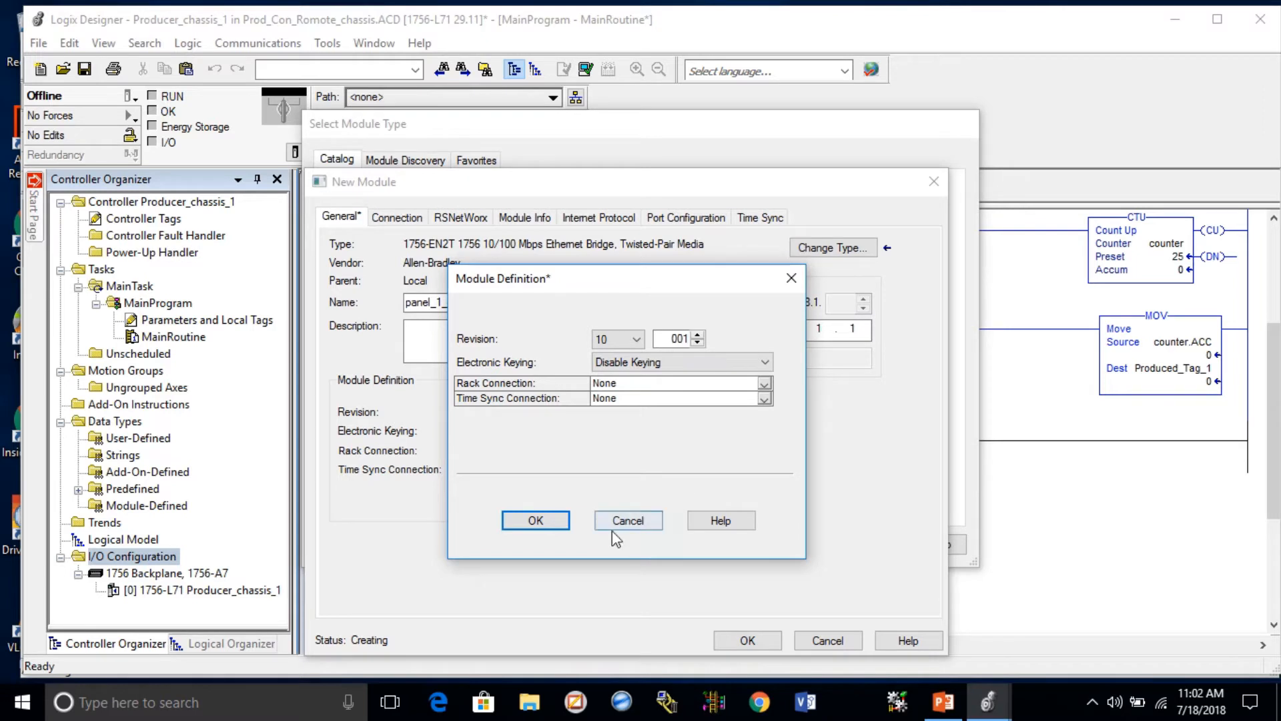
left_click(547, 519)
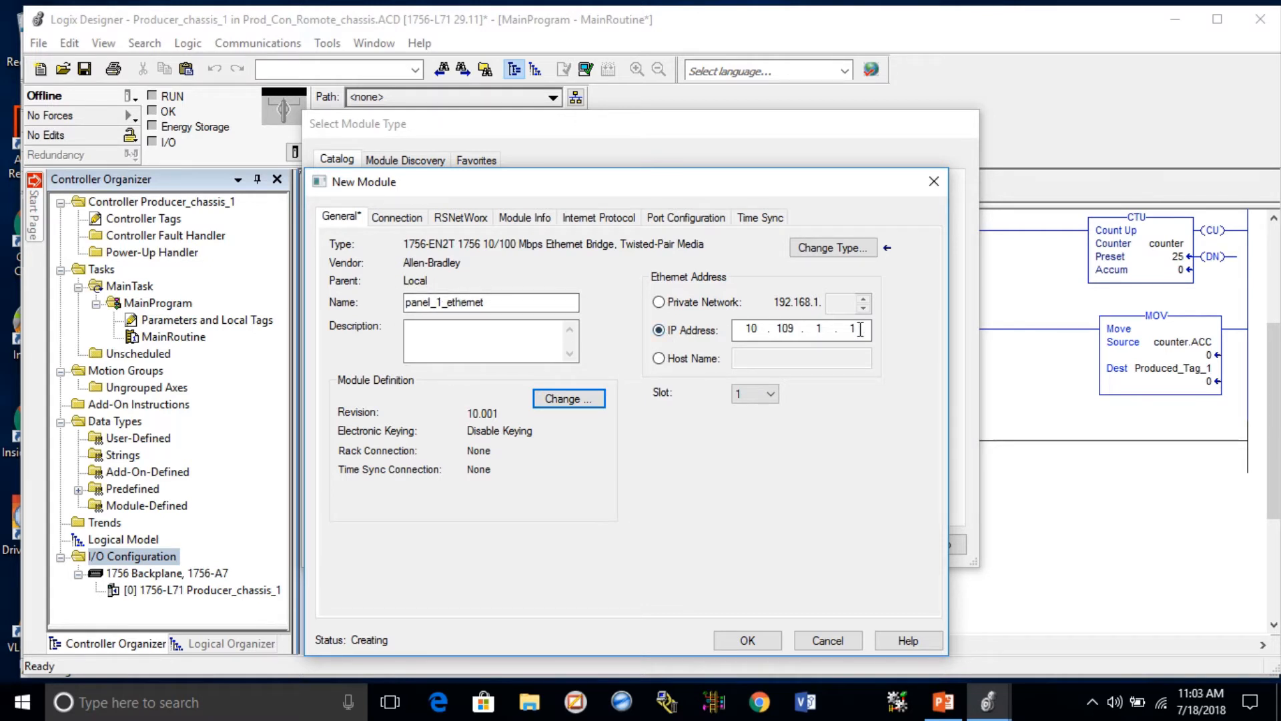
Step: Assign the panel_1_ethernet module to slot 6, create it, and close the module catalog and controller properties
left_click(771, 396)
left_click(768, 472)
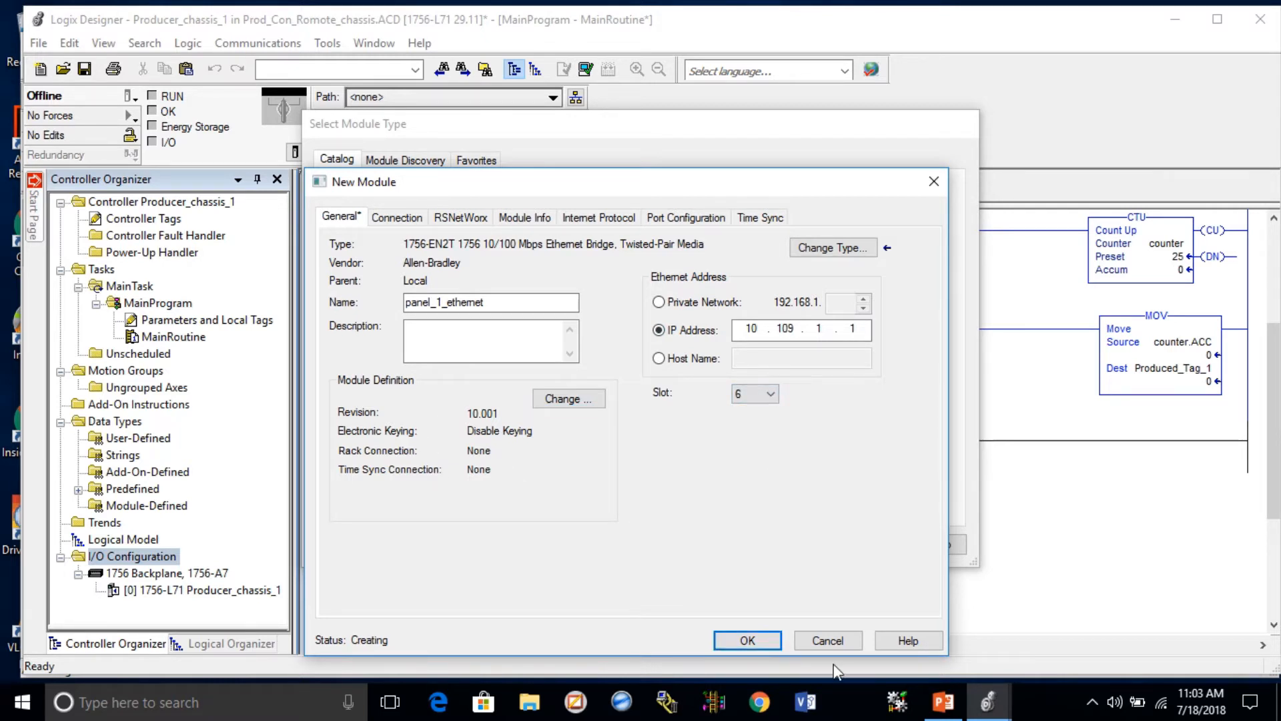
left_click(774, 639)
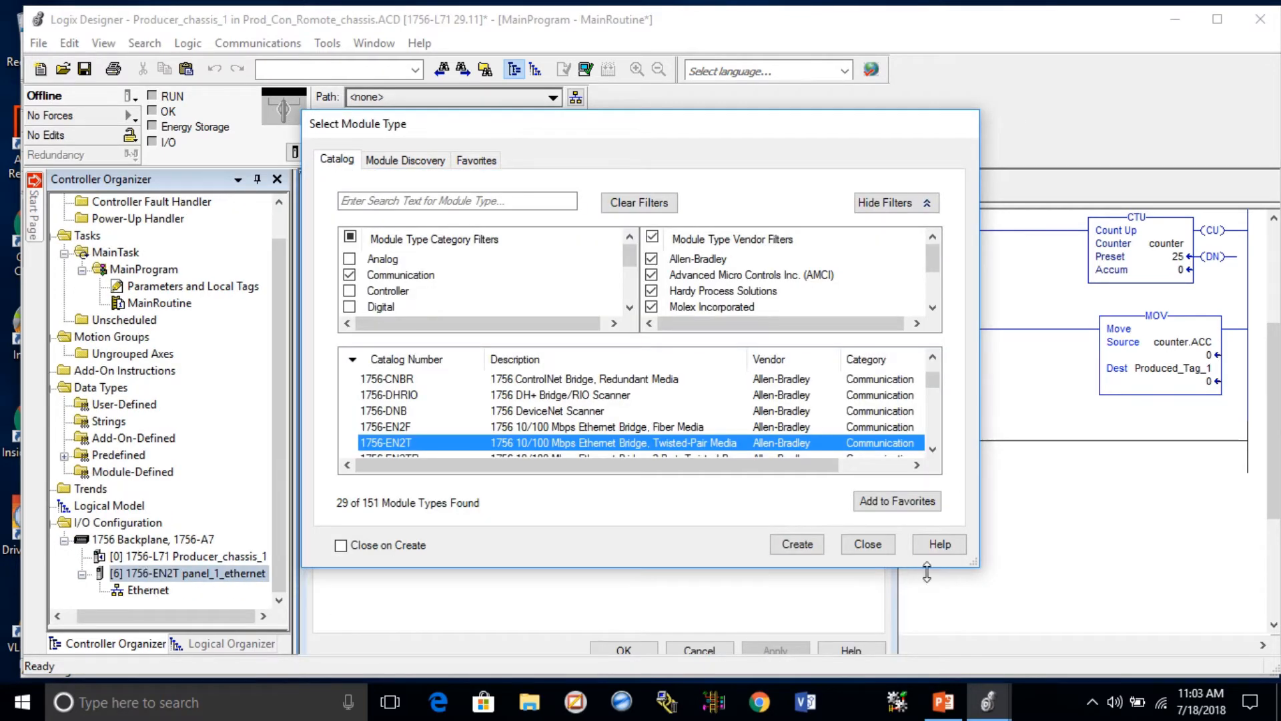
left_click(868, 545)
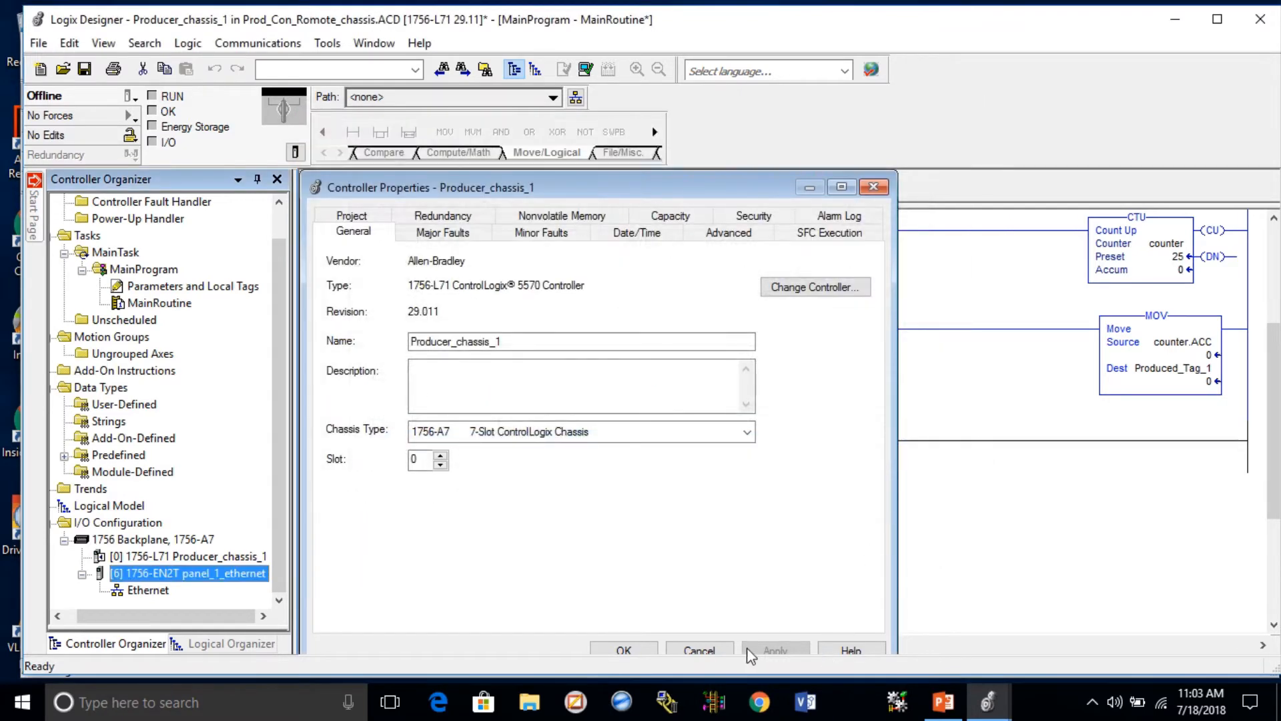
left_click(694, 654)
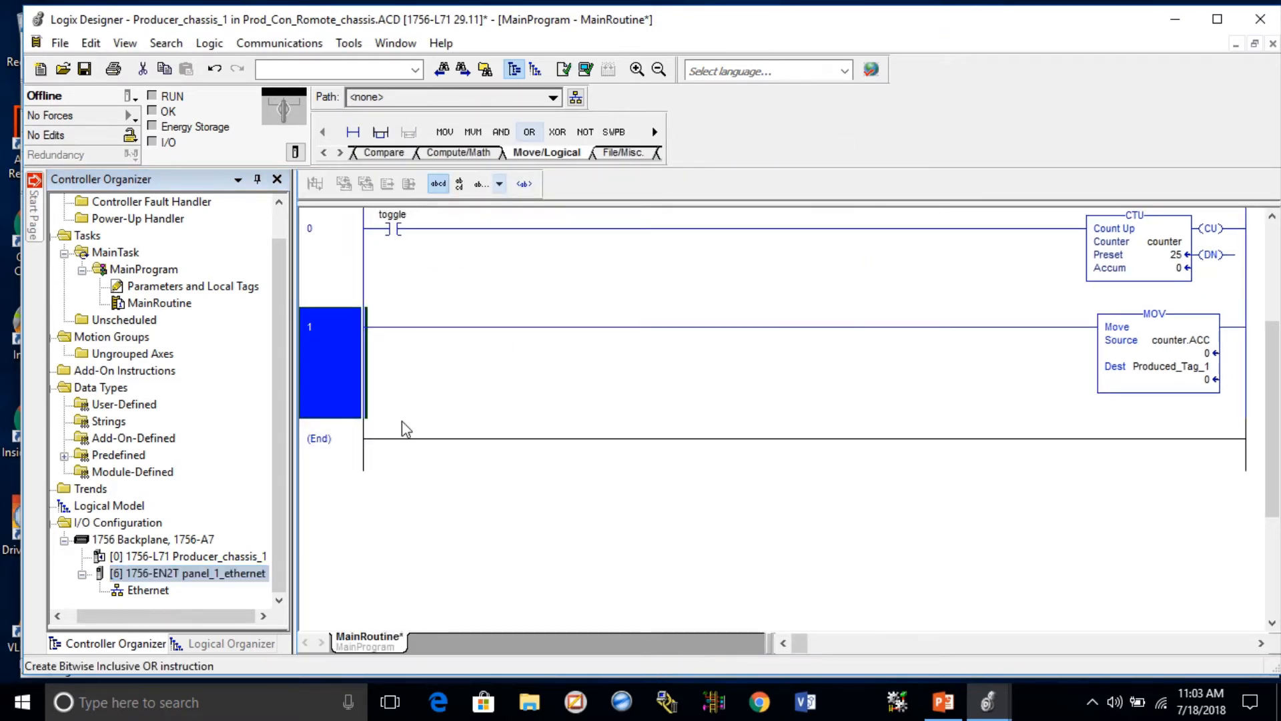
Step: Switch to the Consumer_chassis_2 project and open its MainRoutine
mouse_move(988, 701)
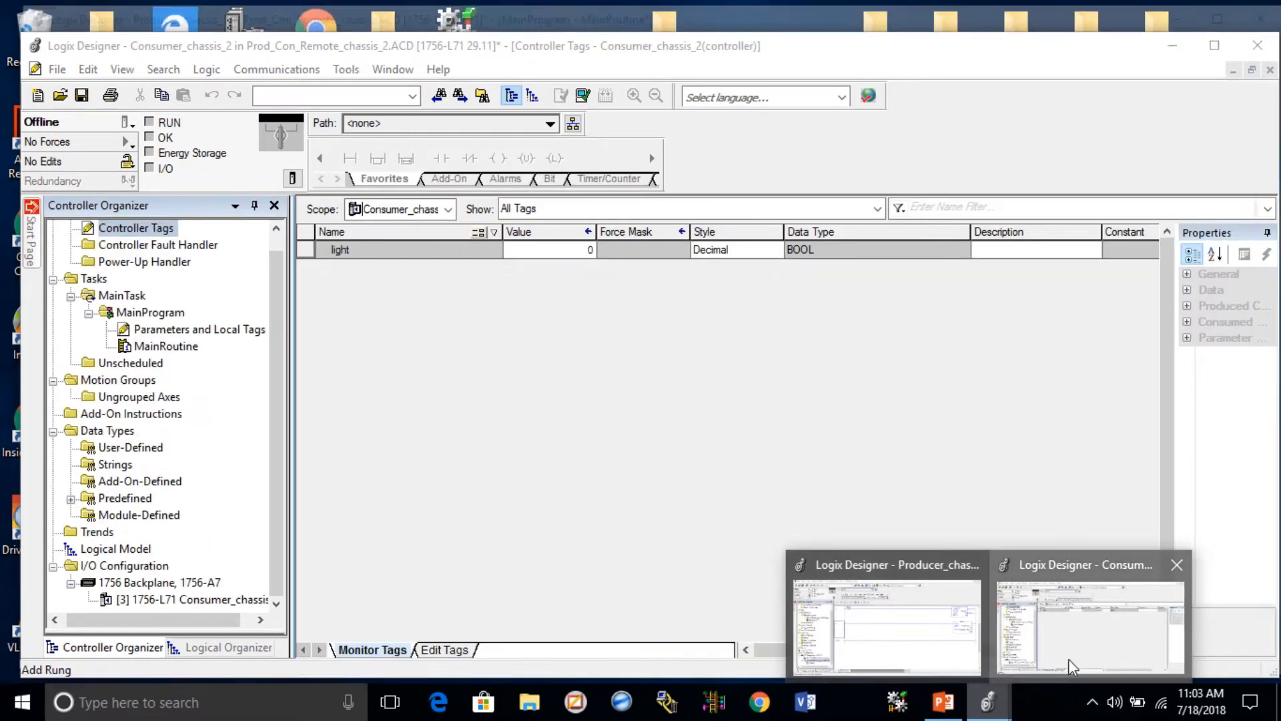
left_click(1081, 614)
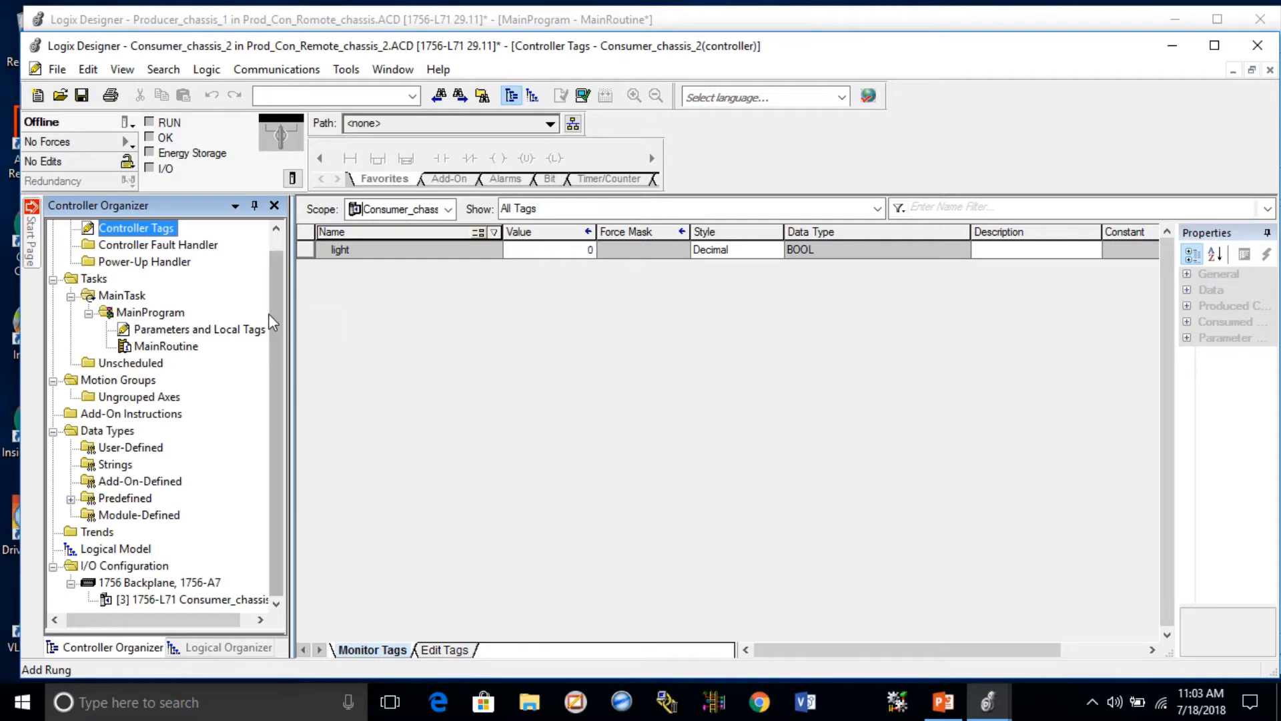
double_click(546, 33)
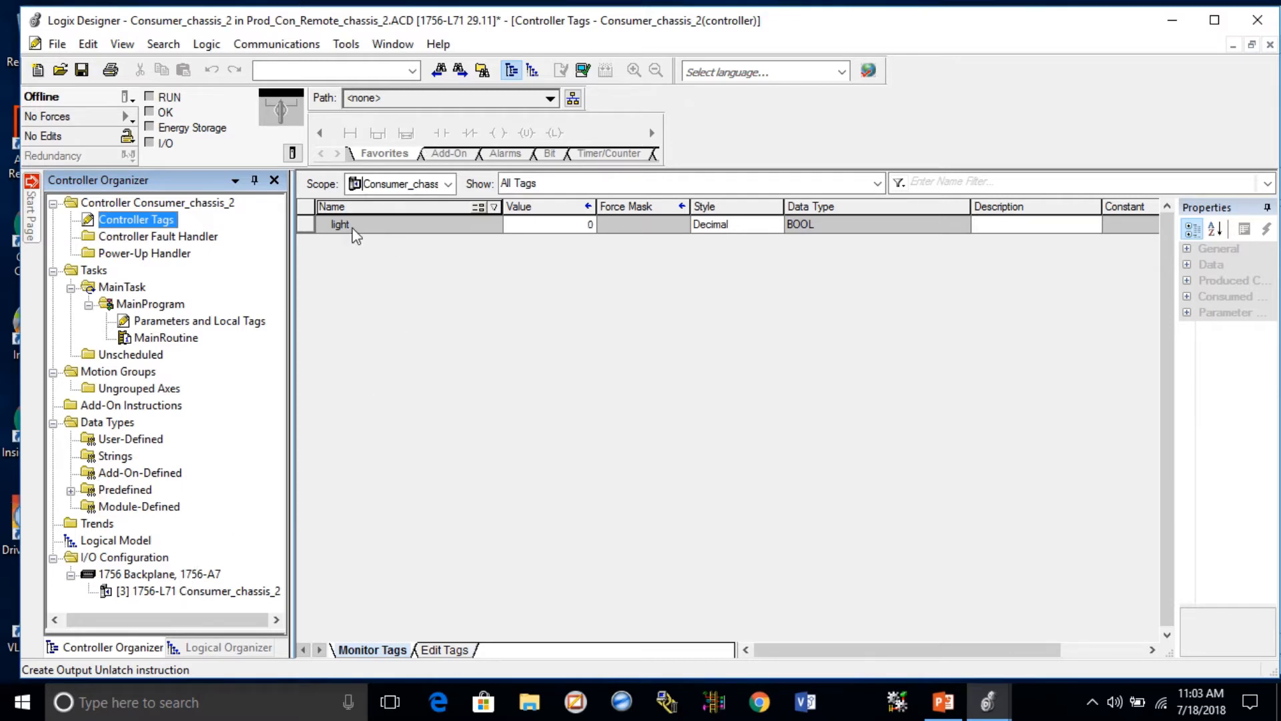
left_click(162, 341)
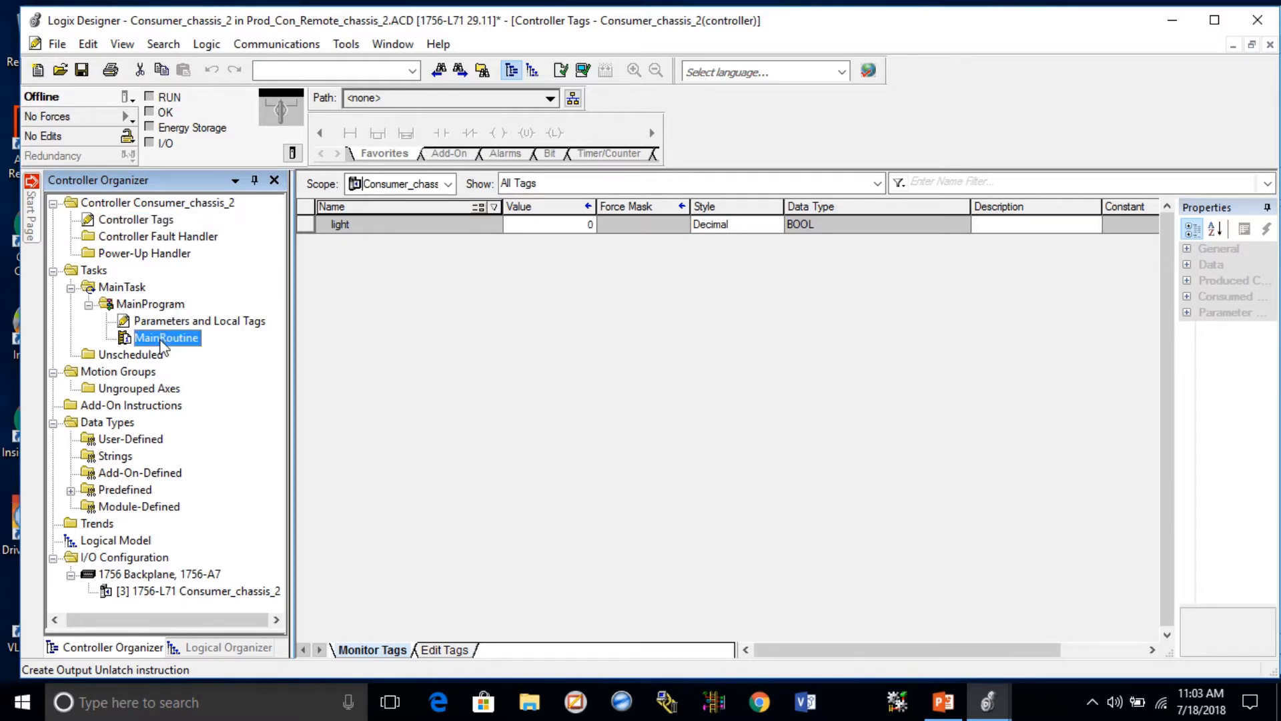
double_click(154, 338)
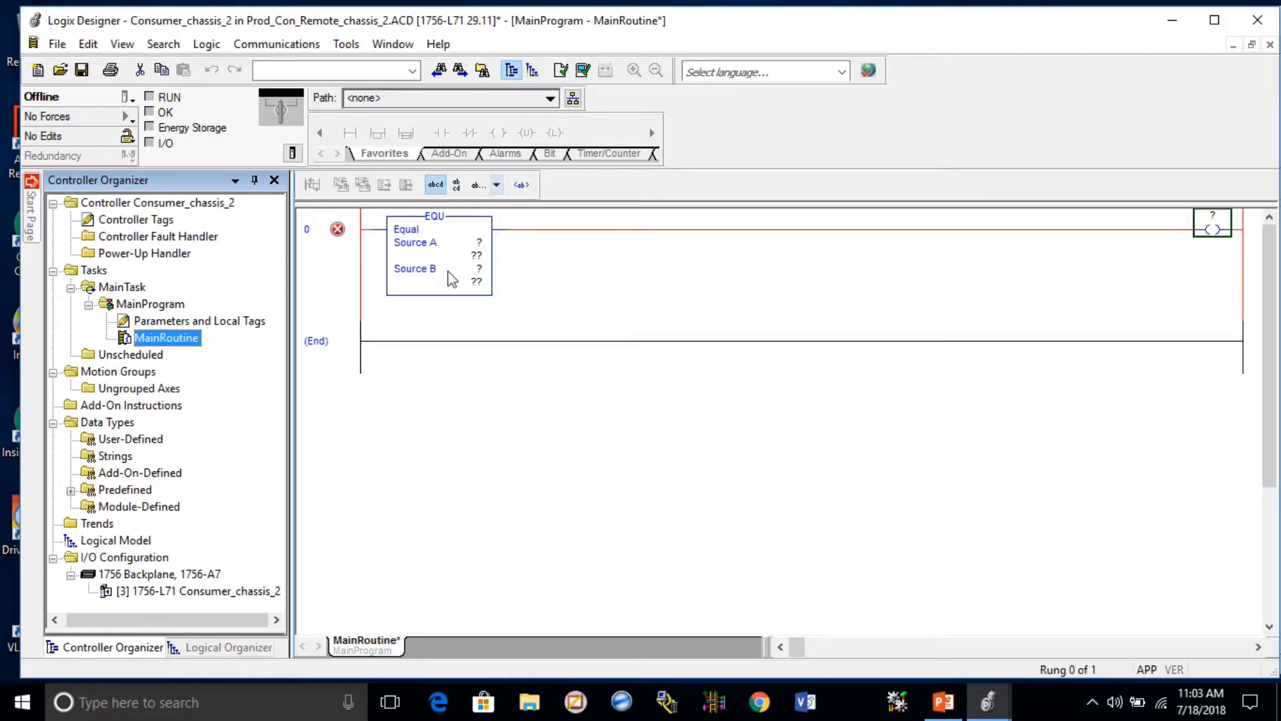
Step: Assign the light tag to the output coil on rung 0
double_click(1225, 227)
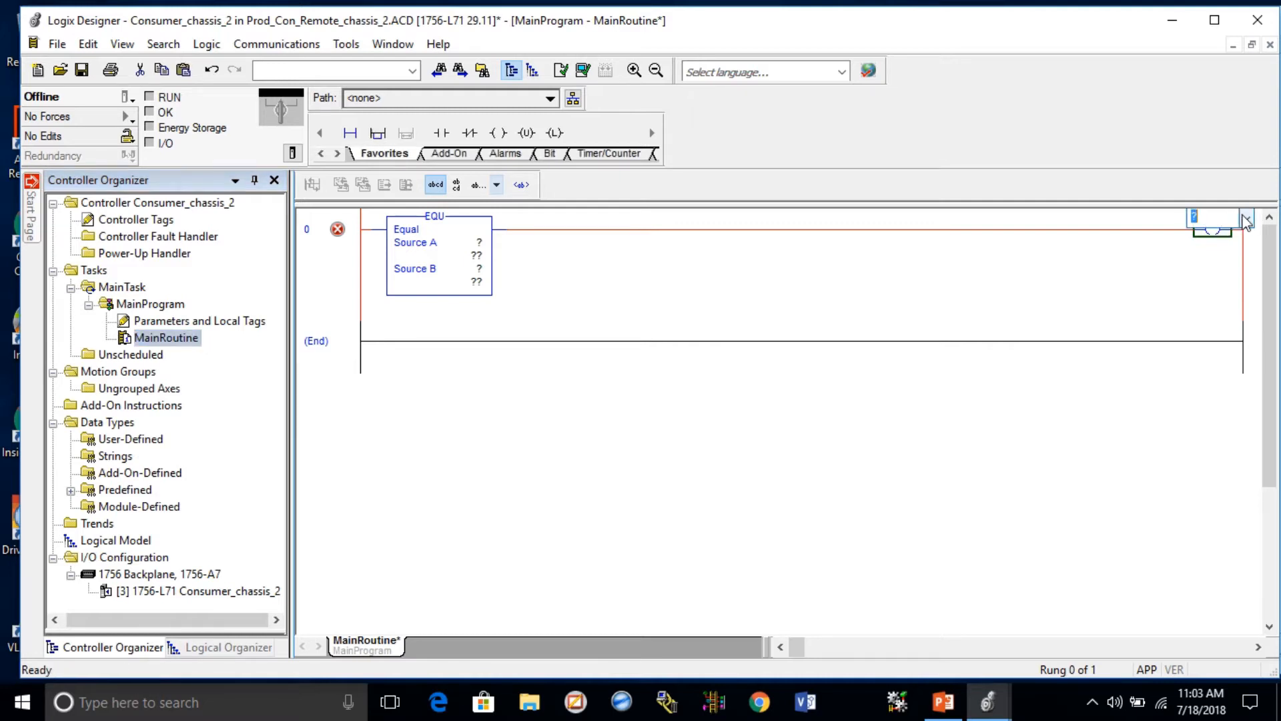
left_click(1247, 219)
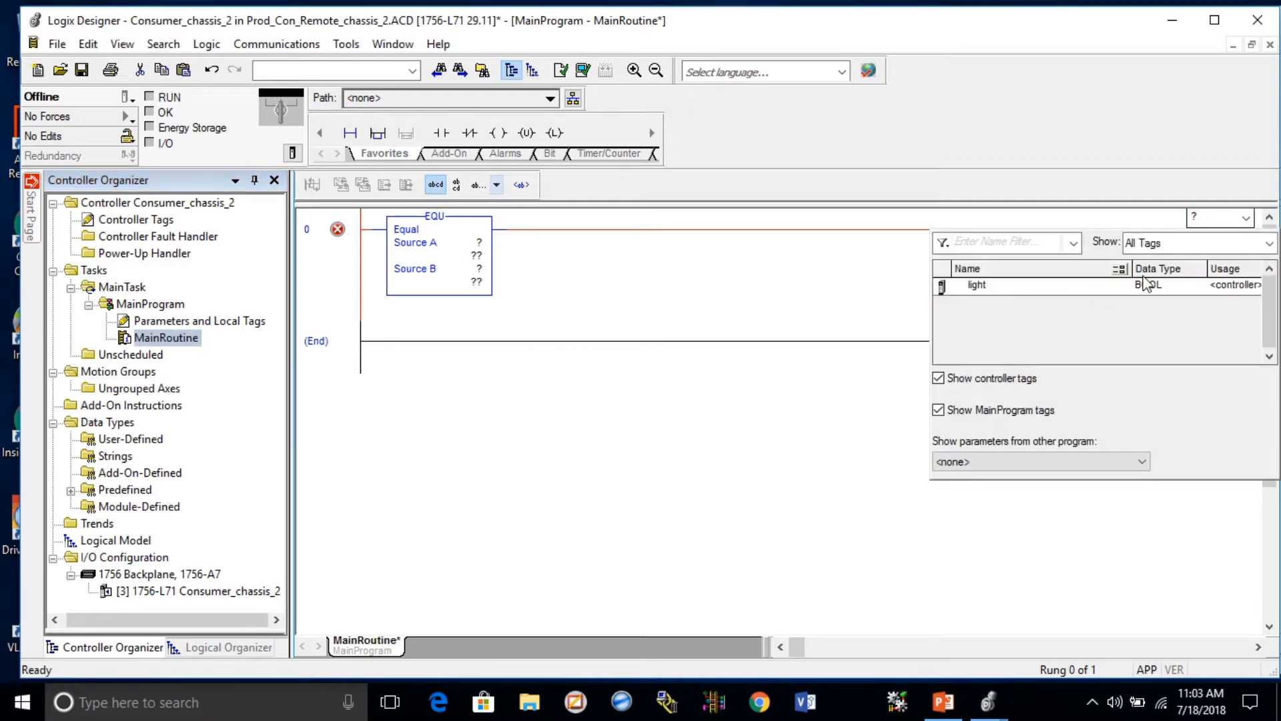
left_click(979, 288)
left_click(868, 301)
key("Return")
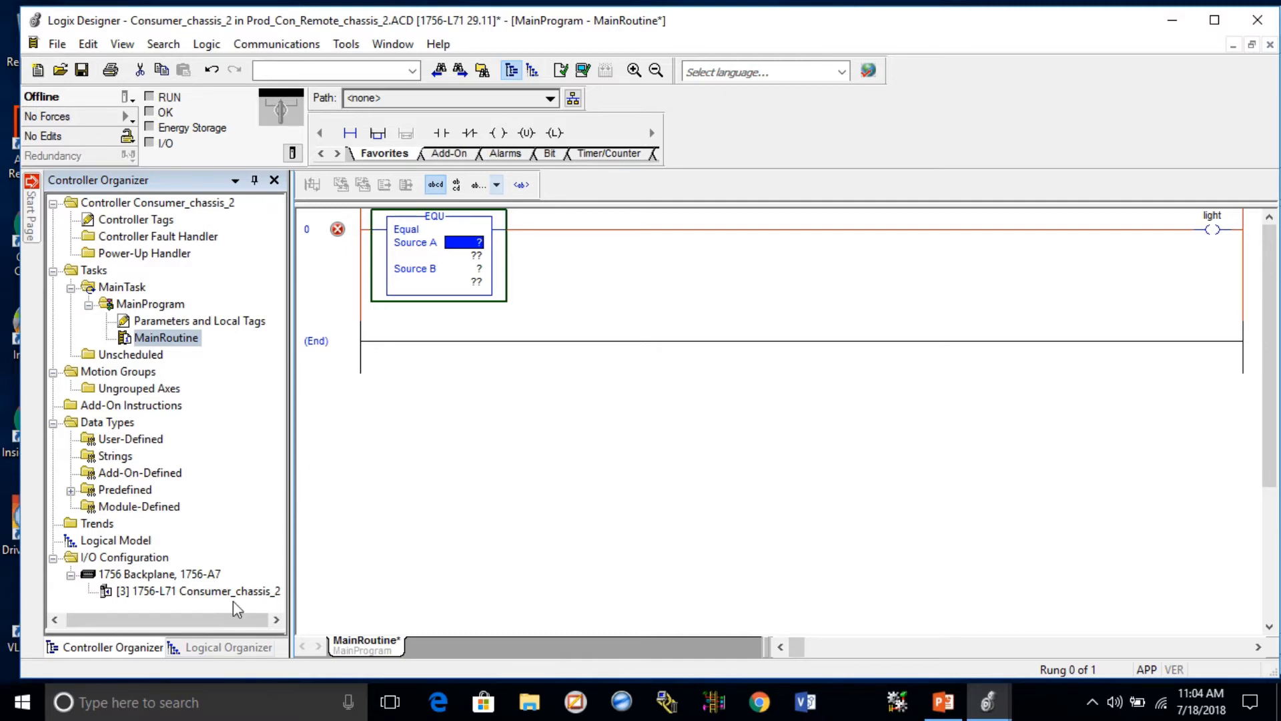
Step: Start a new 1756-EN2T Ethernet bridge module on the consumer's 1756 backplane, filtering the catalog to Communication modules
left_click(122, 593)
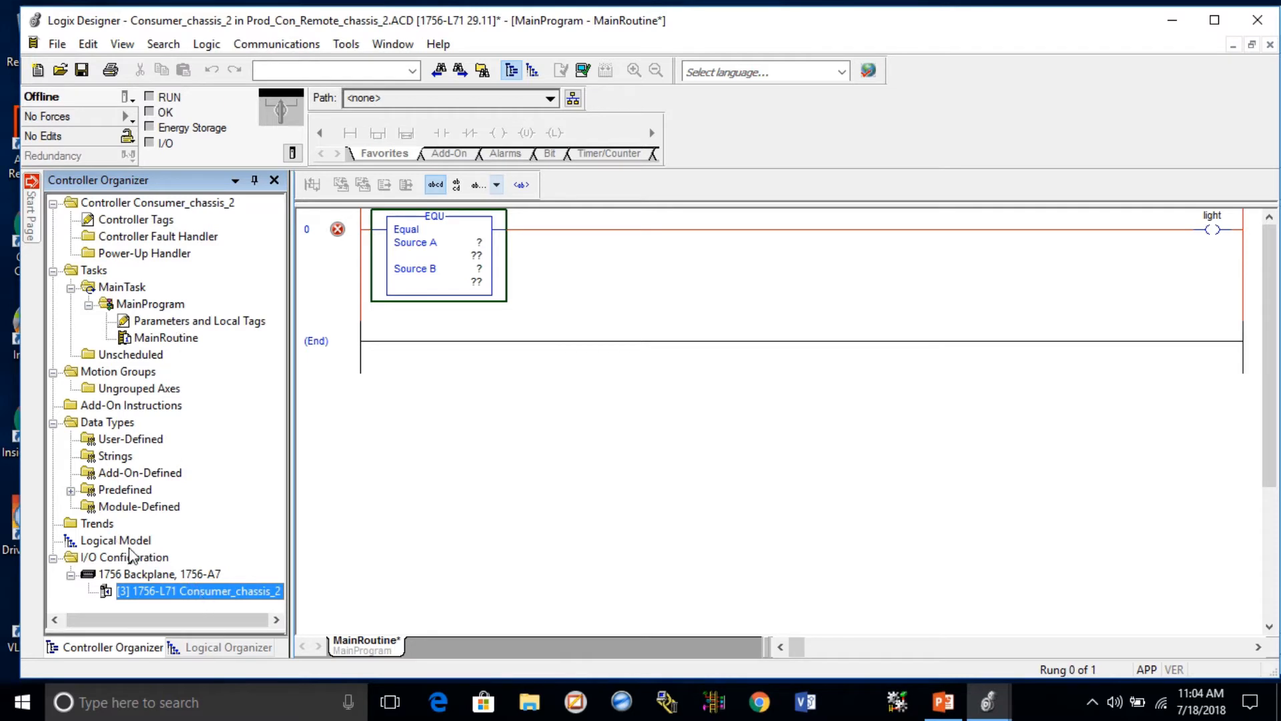
right_click(147, 578)
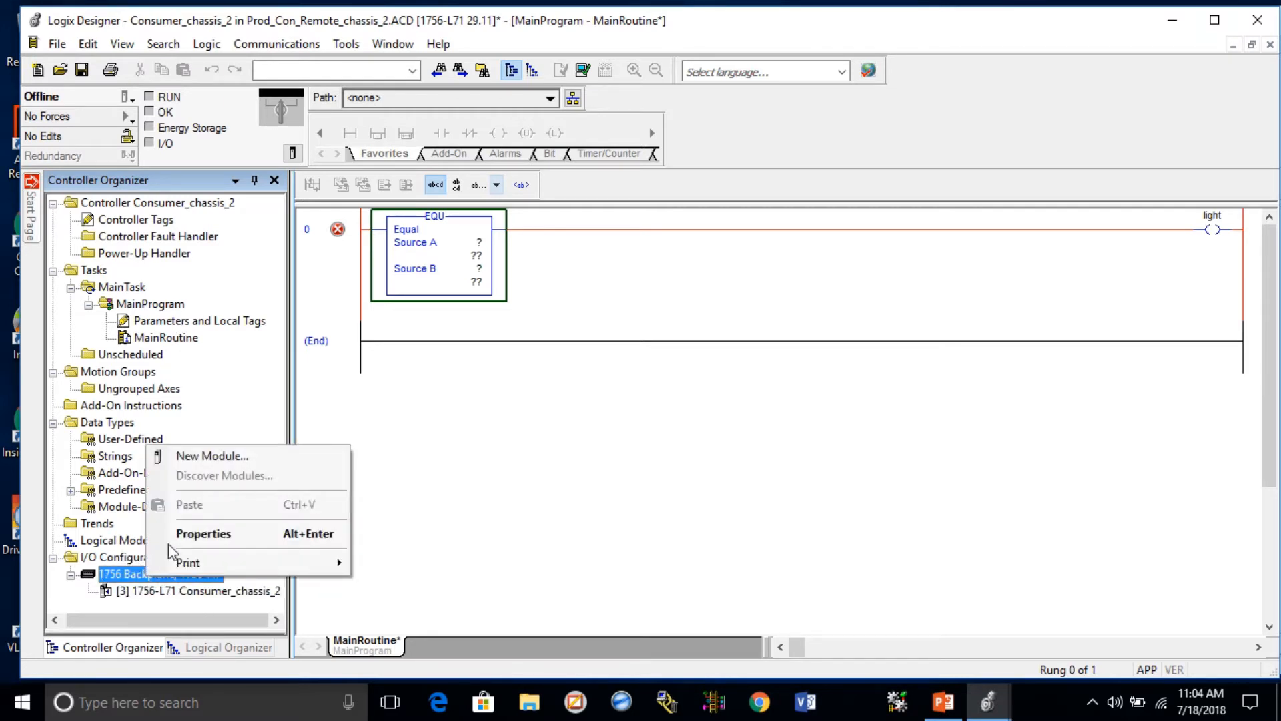
left_click(224, 459)
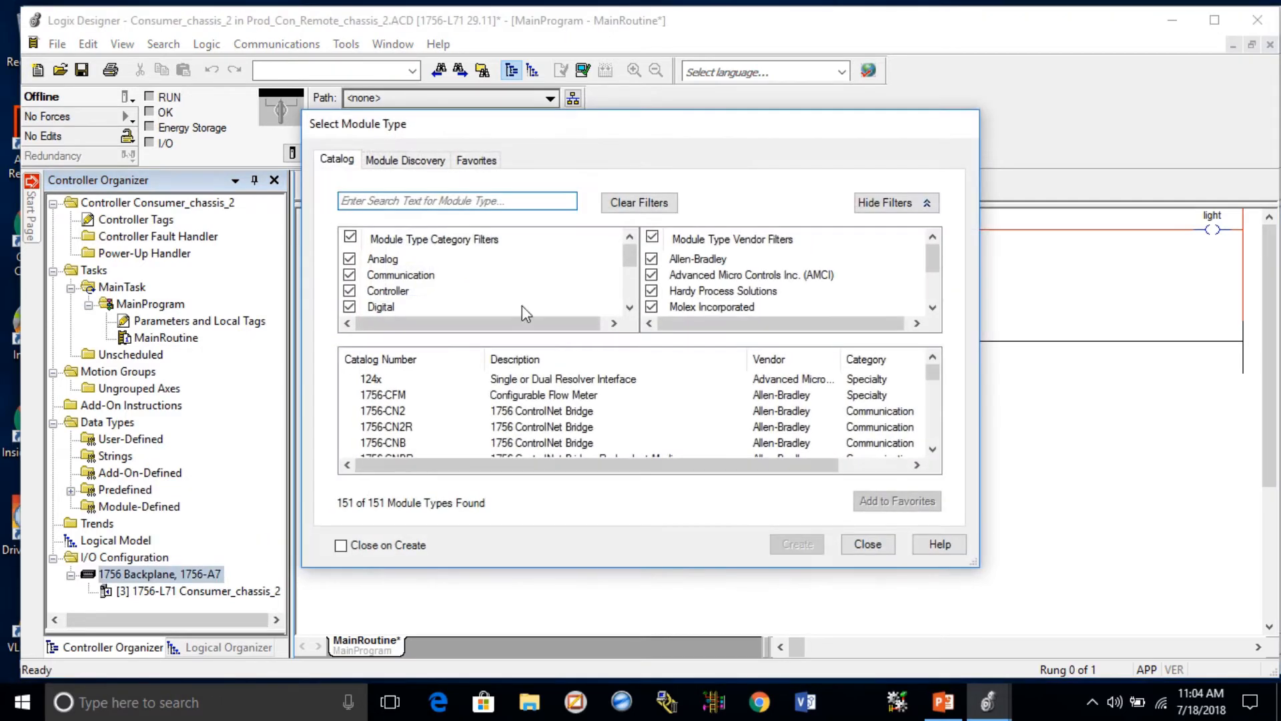
left_click(349, 236)
left_click(349, 275)
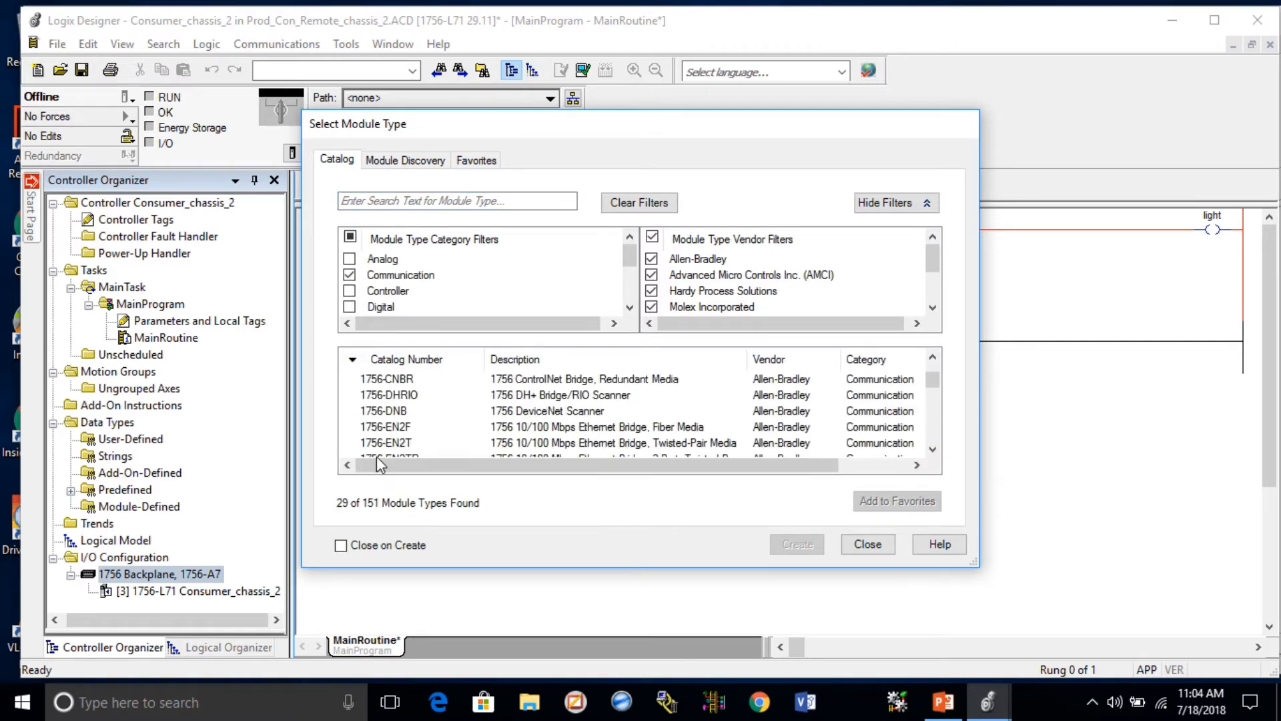
left_click(377, 447)
left_click(797, 544)
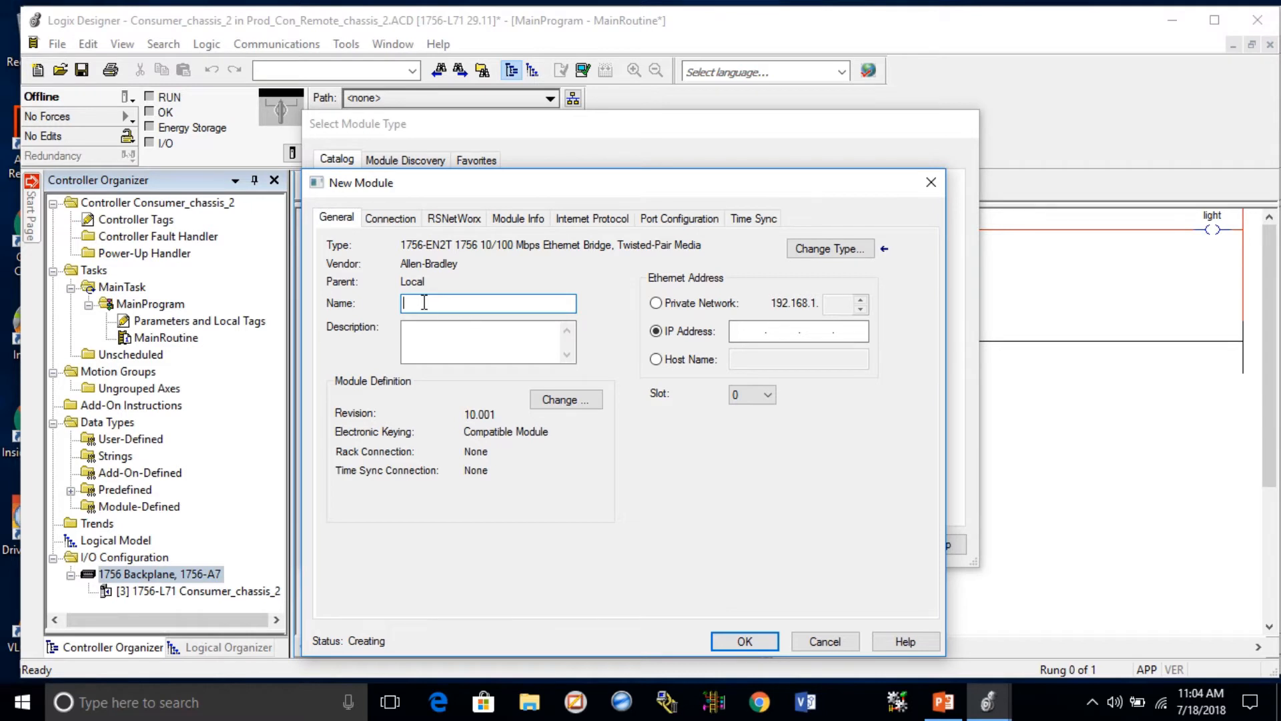
Step: Name the new Ethernet module panel_2_ethernet and set its IP address to 10.109.1.2
type("panel_2_ethernet")
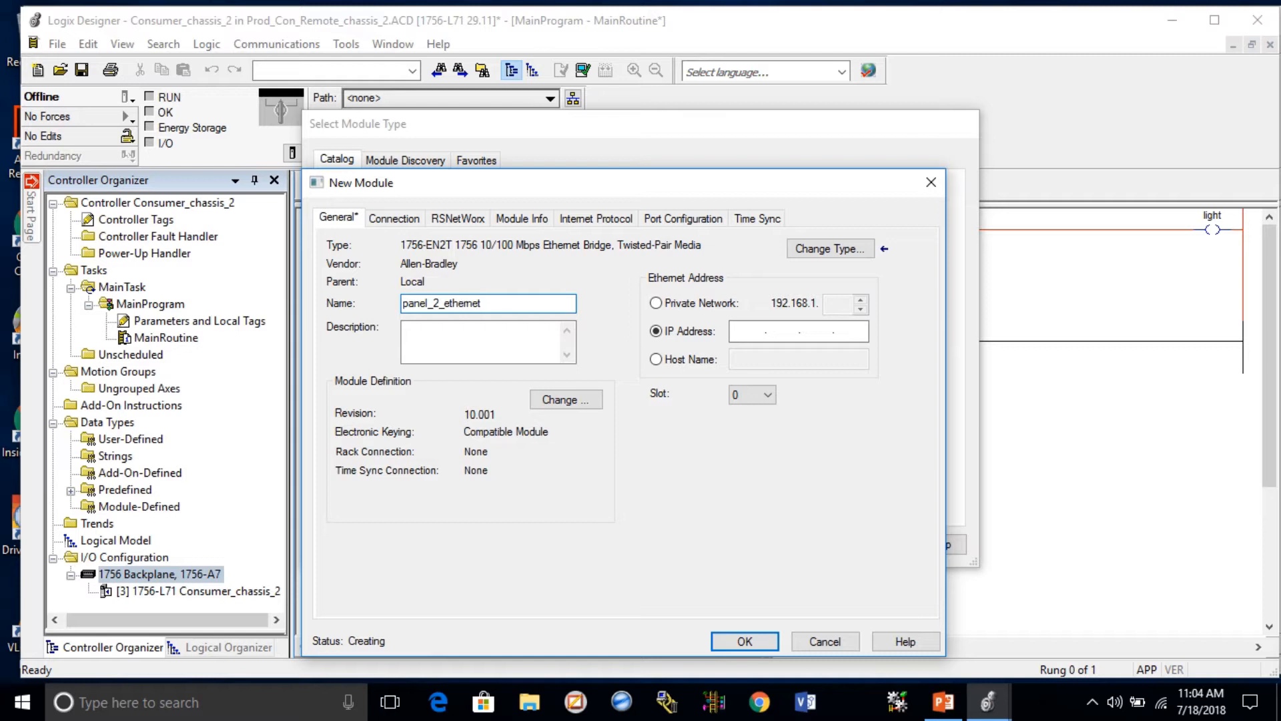
left_click(743, 329)
type("10")
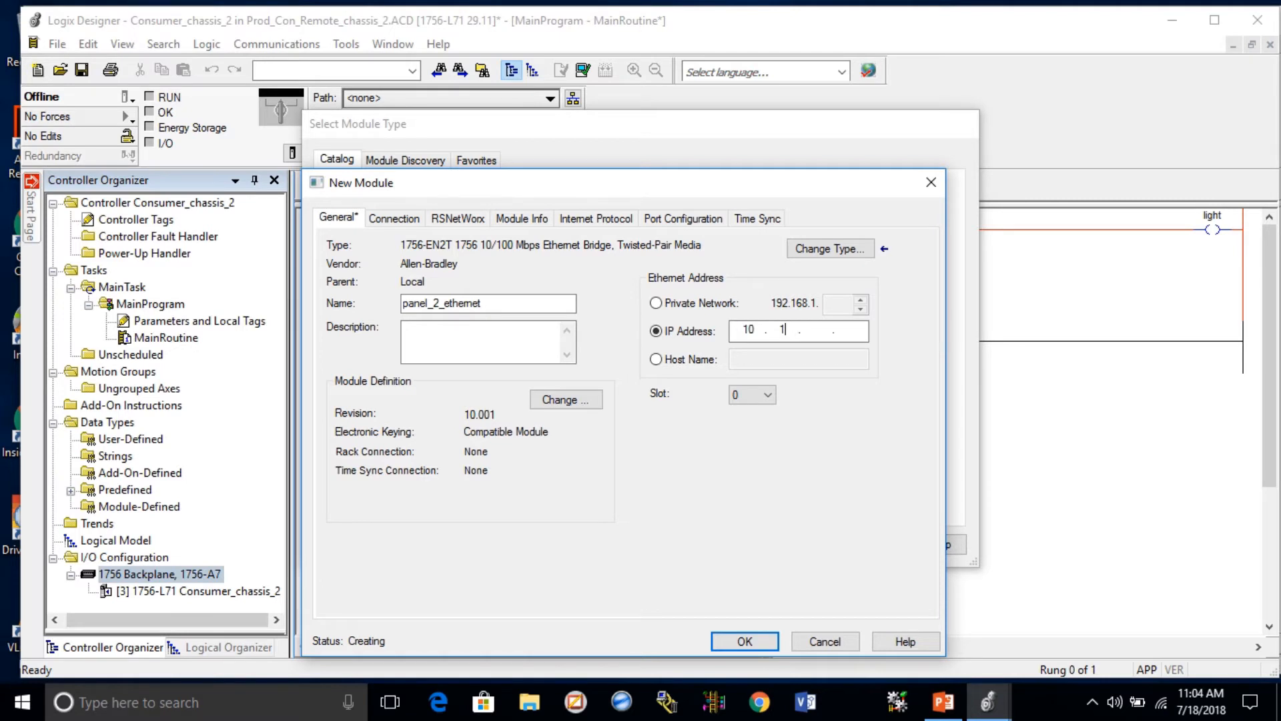
type(".109.1.")
Step: Create the panel_2_ethernet module in slot 6 with electronic keying set to Disable Keying
left_click(581, 403)
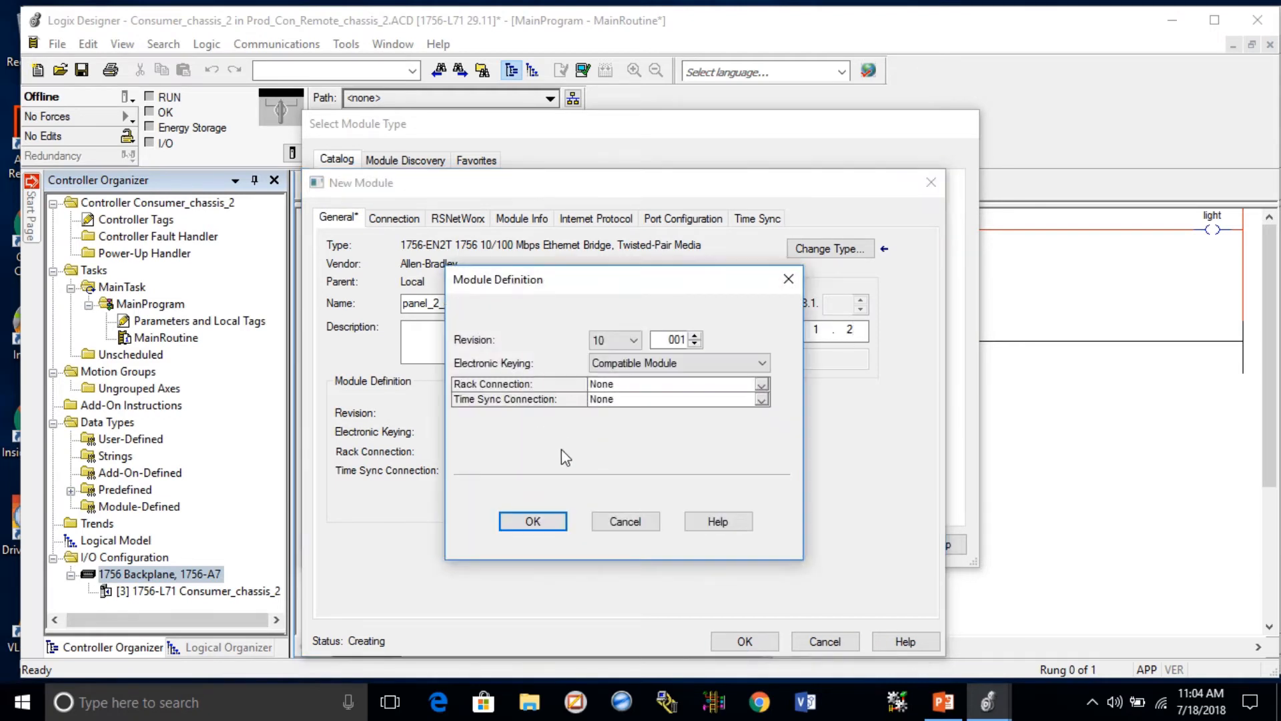
left_click(761, 364)
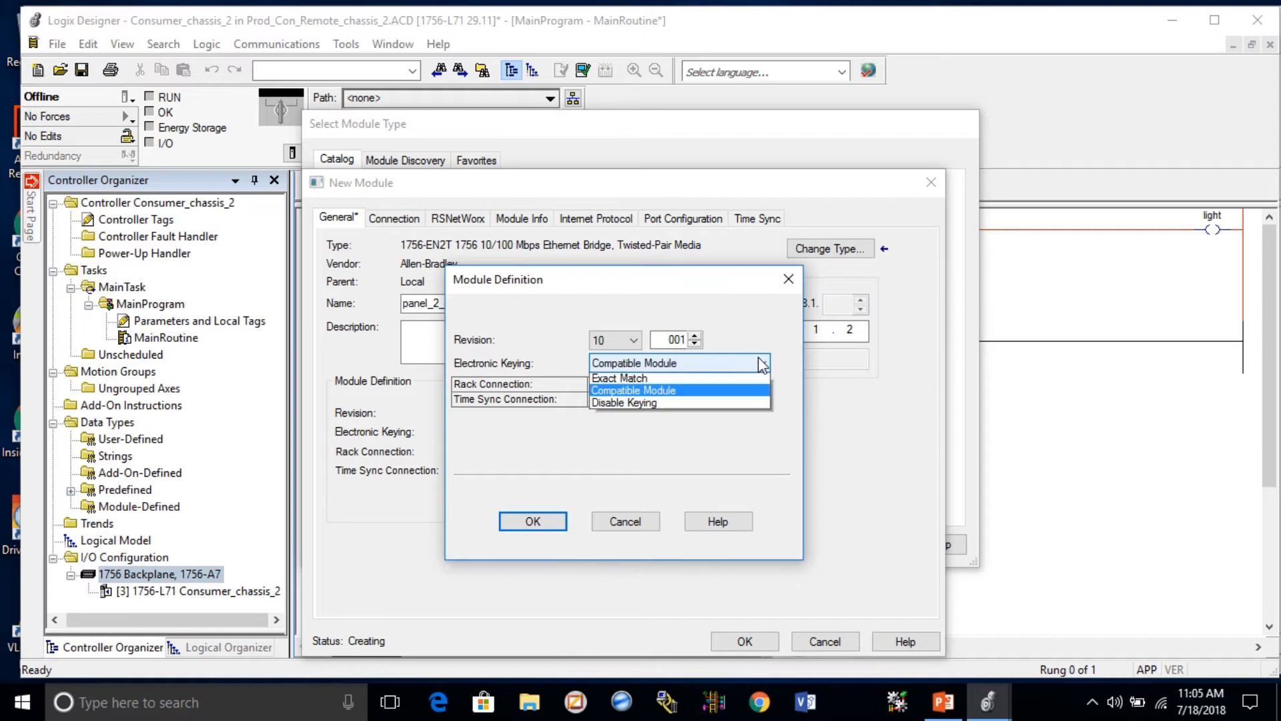
left_click(742, 405)
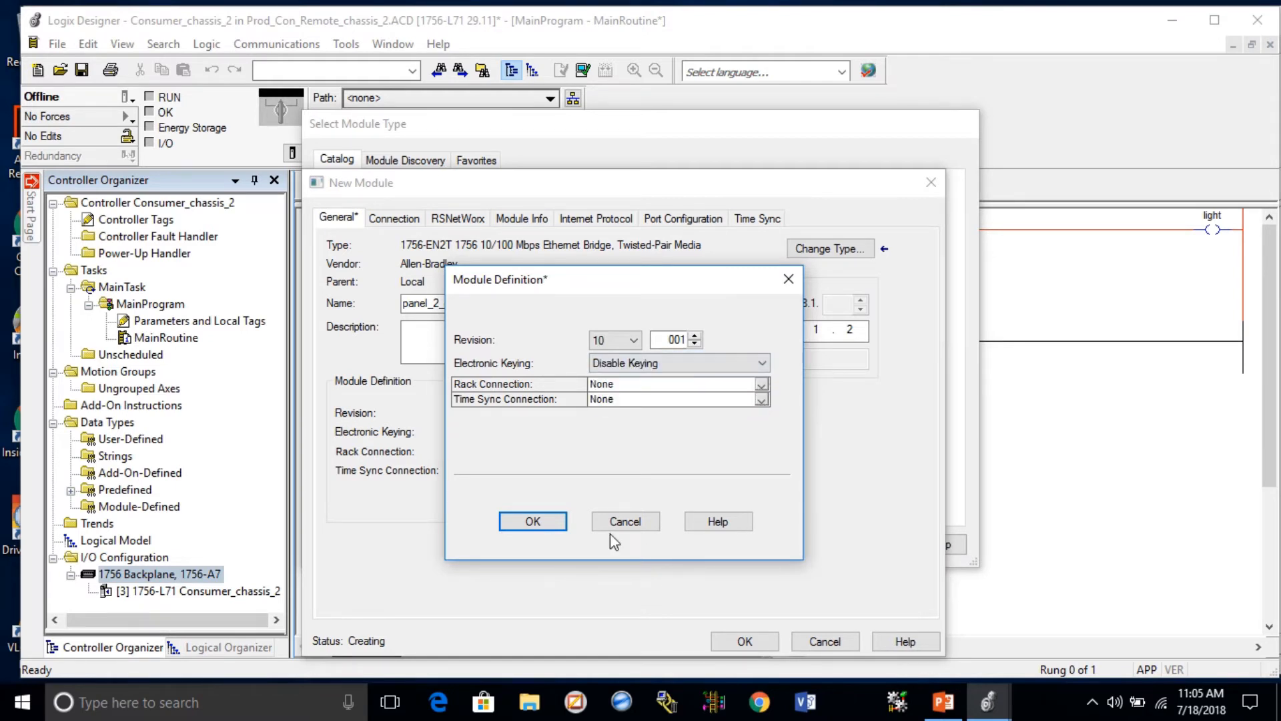
left_click(533, 522)
left_click(767, 395)
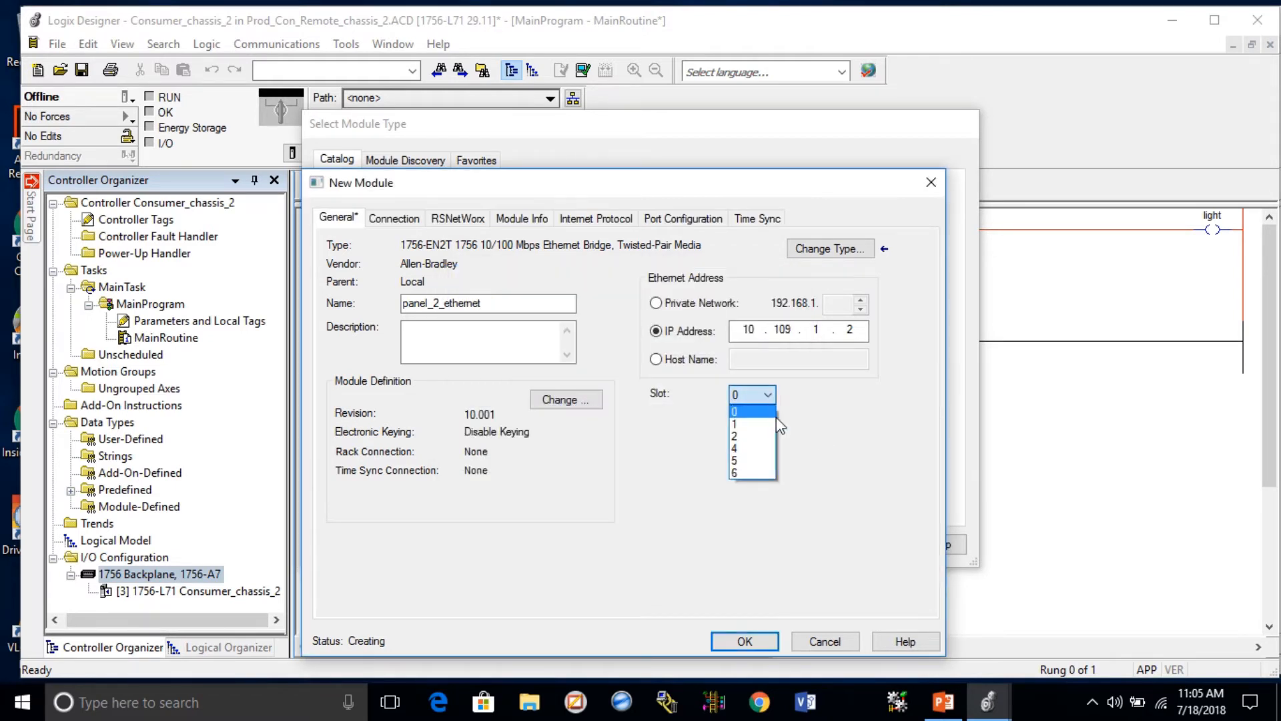
left_click(762, 473)
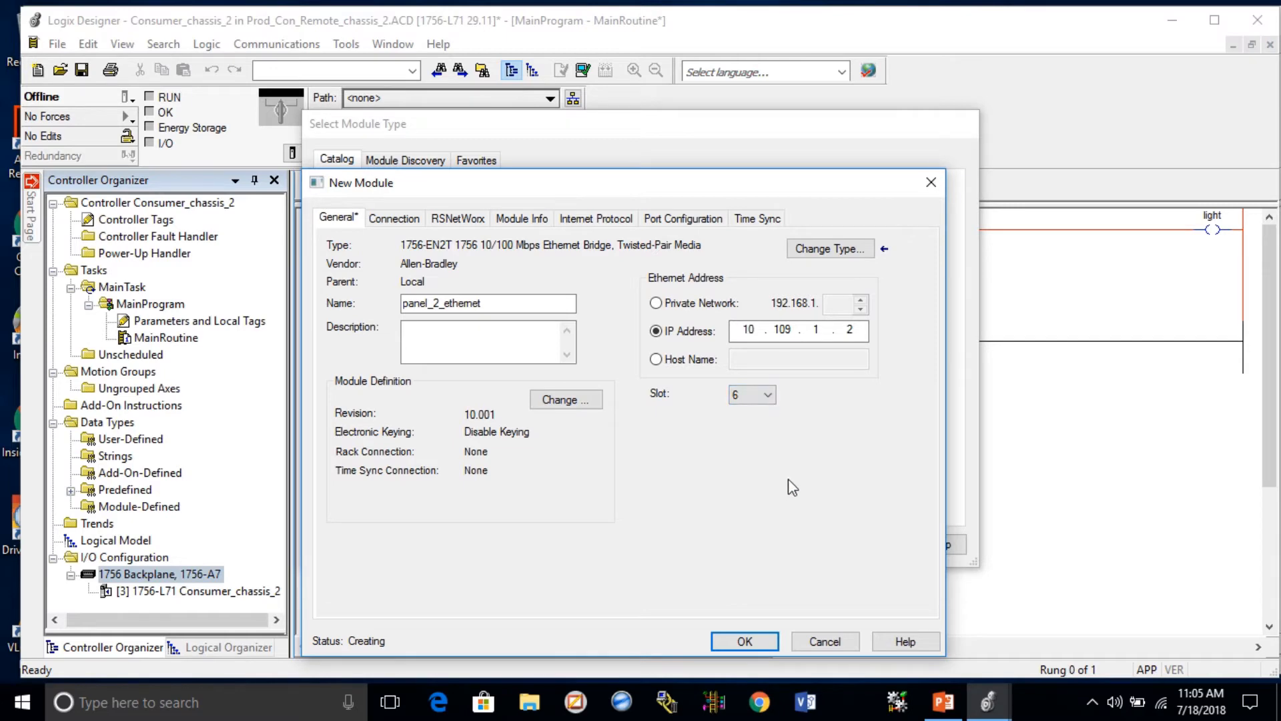
left_click(759, 638)
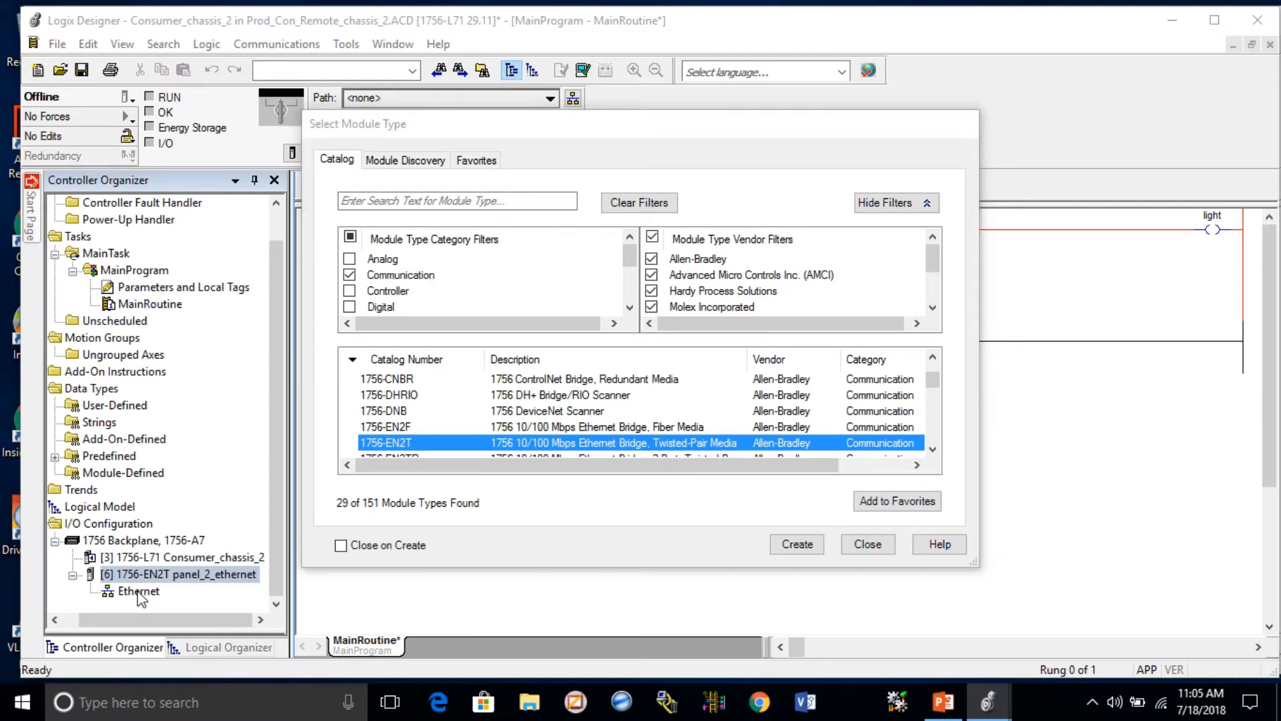
left_click(866, 544)
Step: Start a new 1756-EN2T Ethernet bridge under panel_2_ethernet's Ethernet network, filtering the catalog to Communication modules
right_click(151, 594)
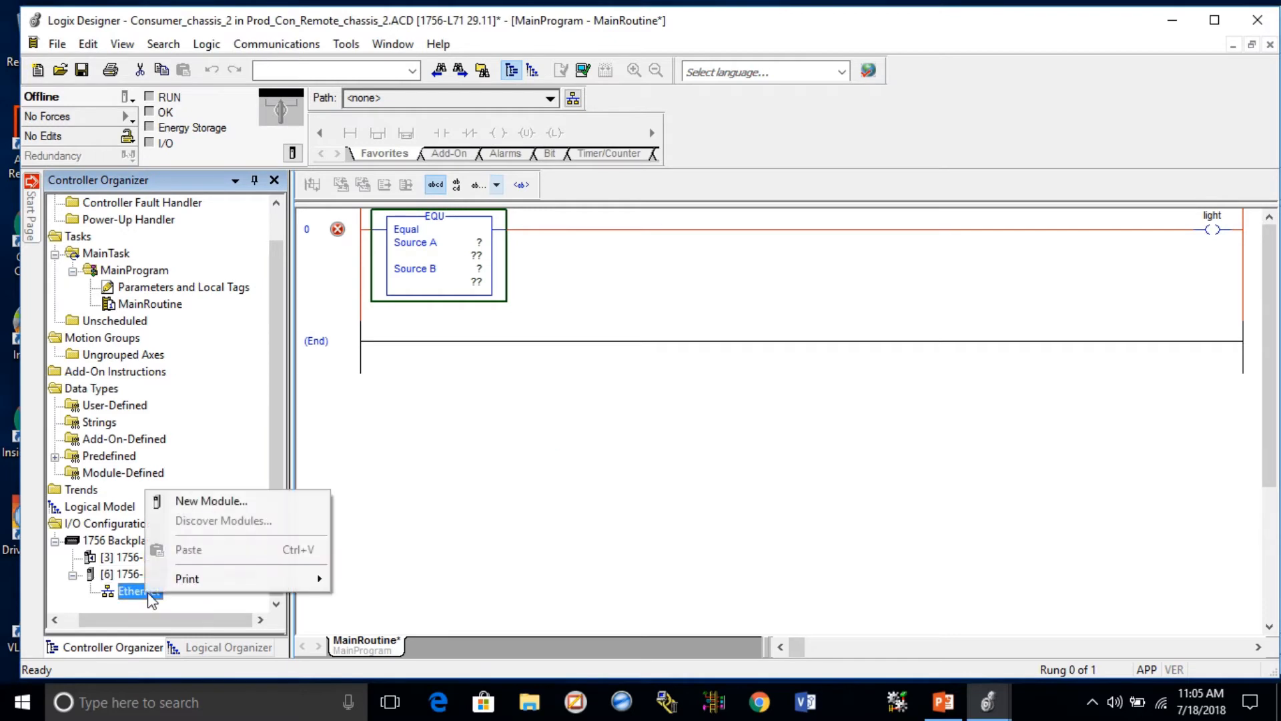
left_click(218, 501)
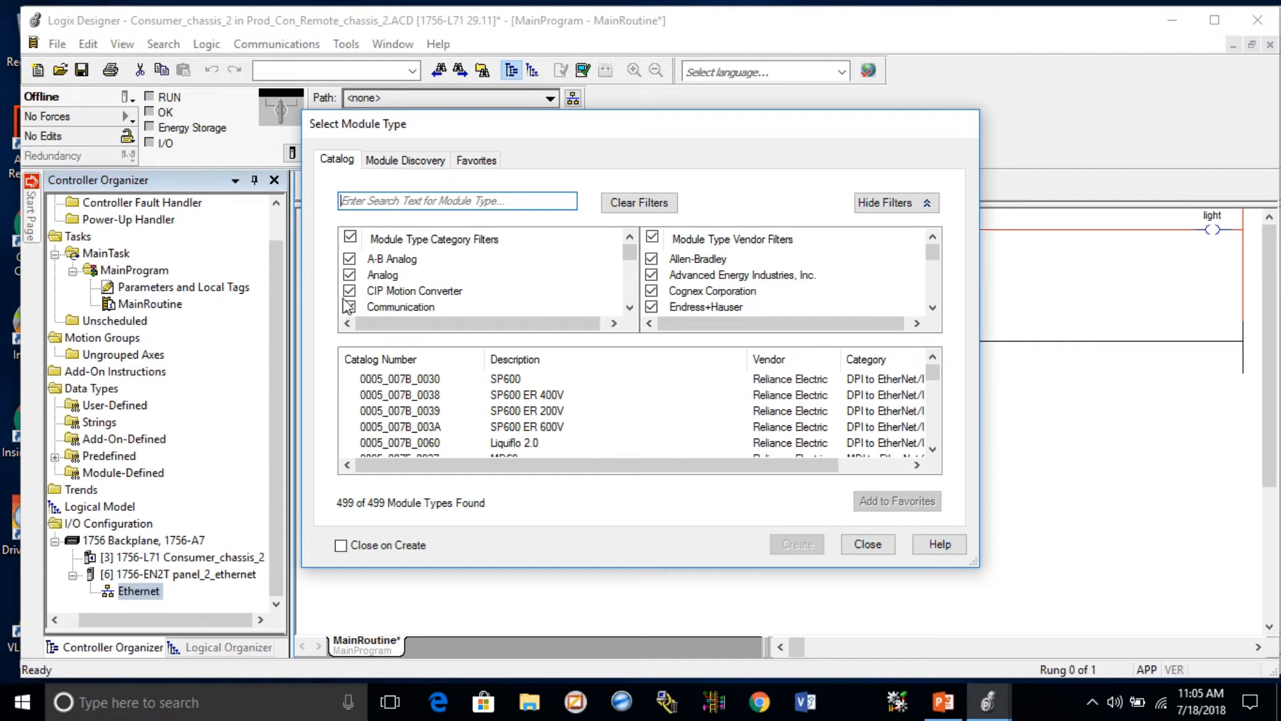
left_click(349, 236)
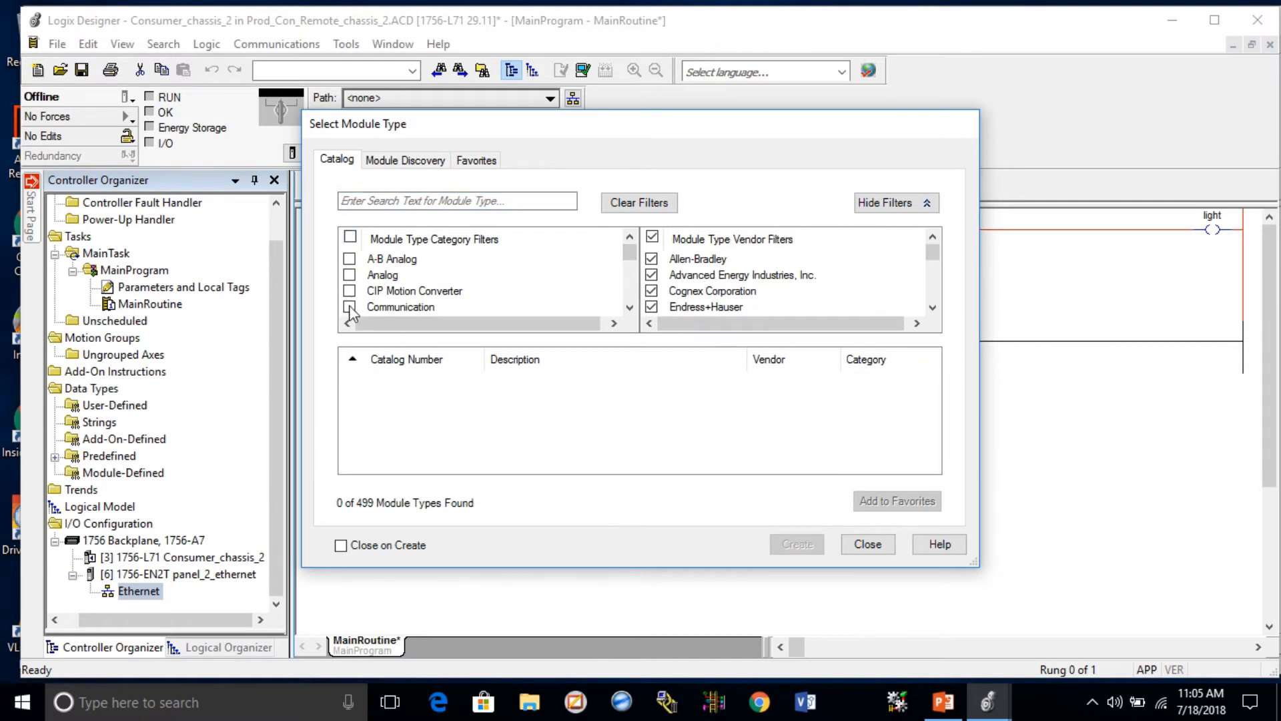
left_click(349, 307)
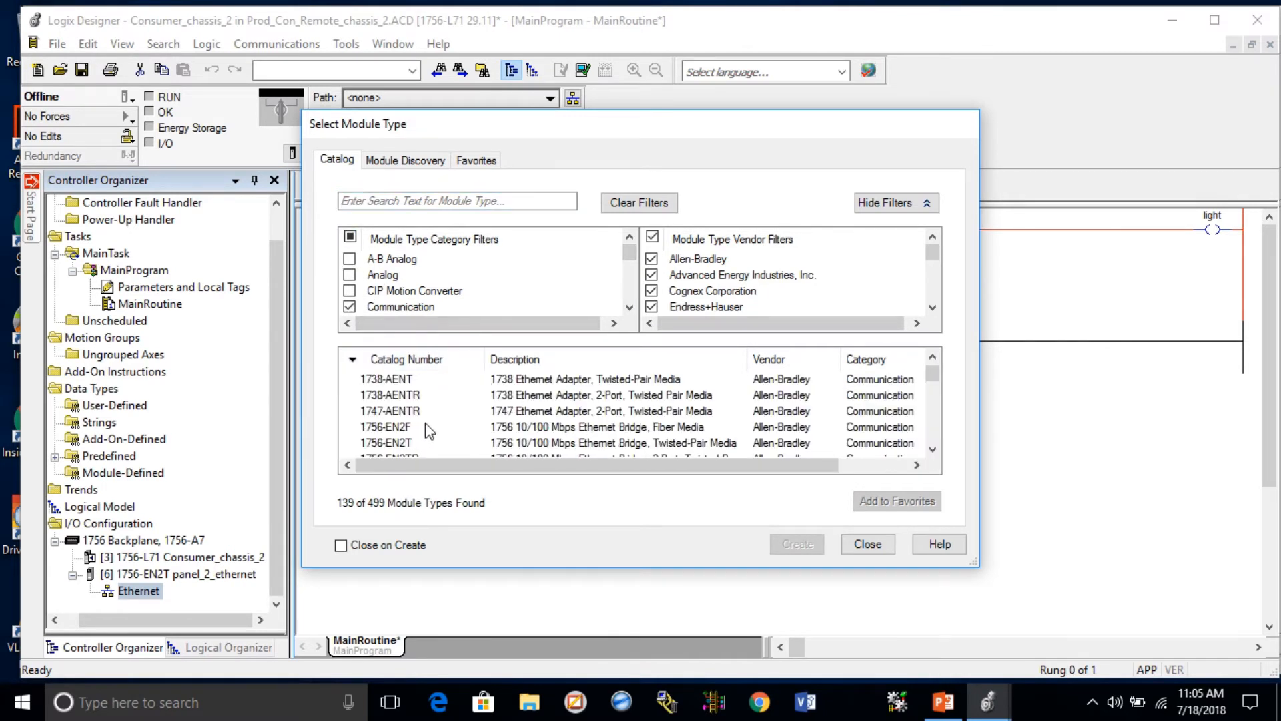
left_click(400, 443)
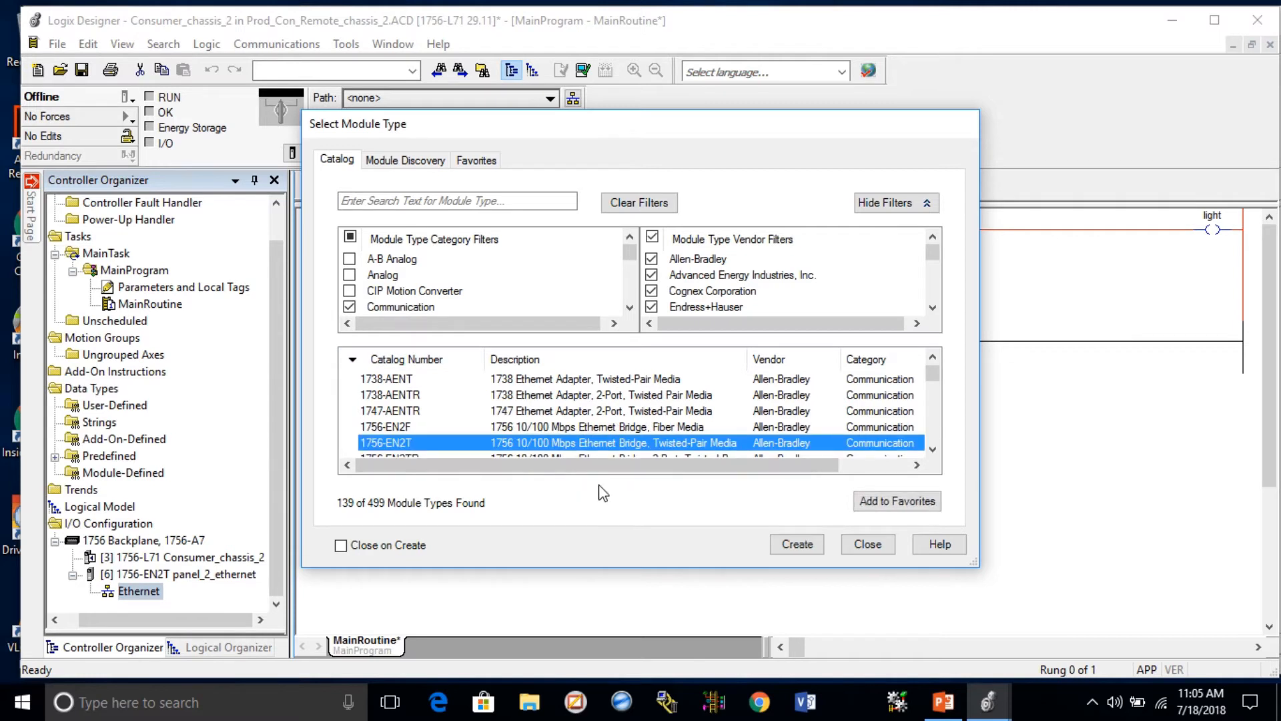
left_click(806, 546)
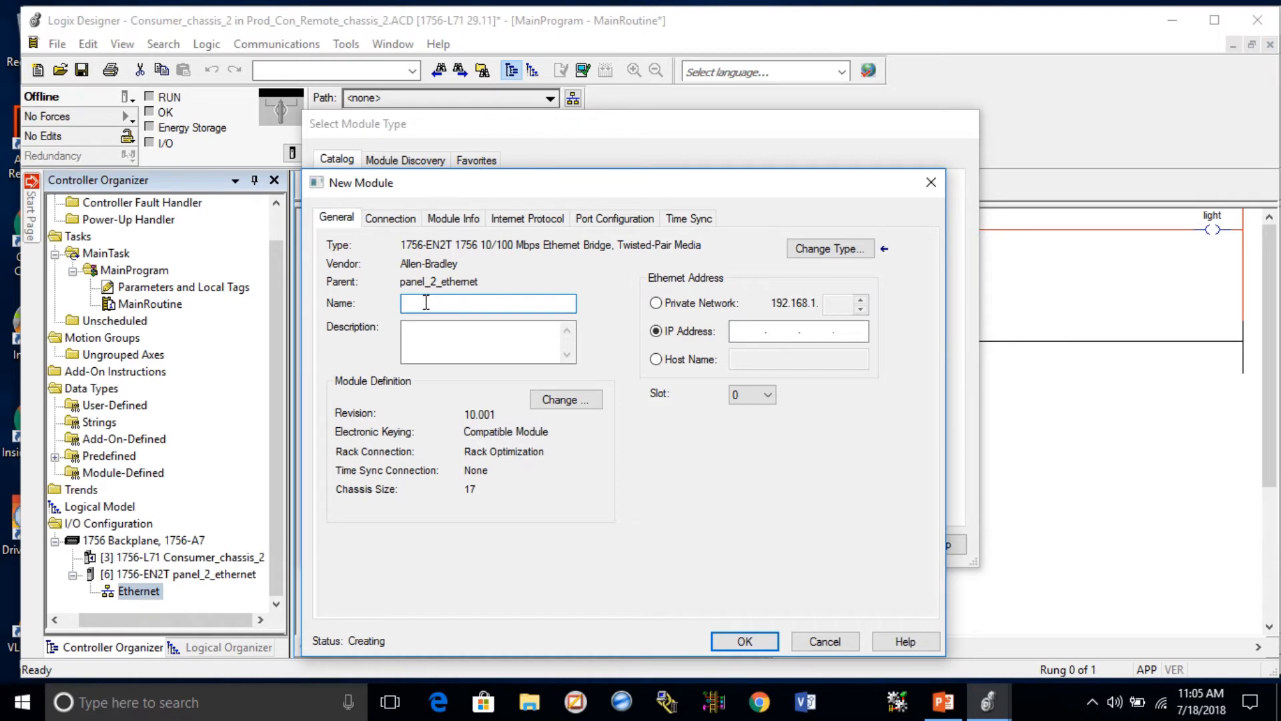
Step: Name the remote Ethernet module panel_1_ethernet and set its IP address to 10.109.1.1
type("panel_1_ethemet")
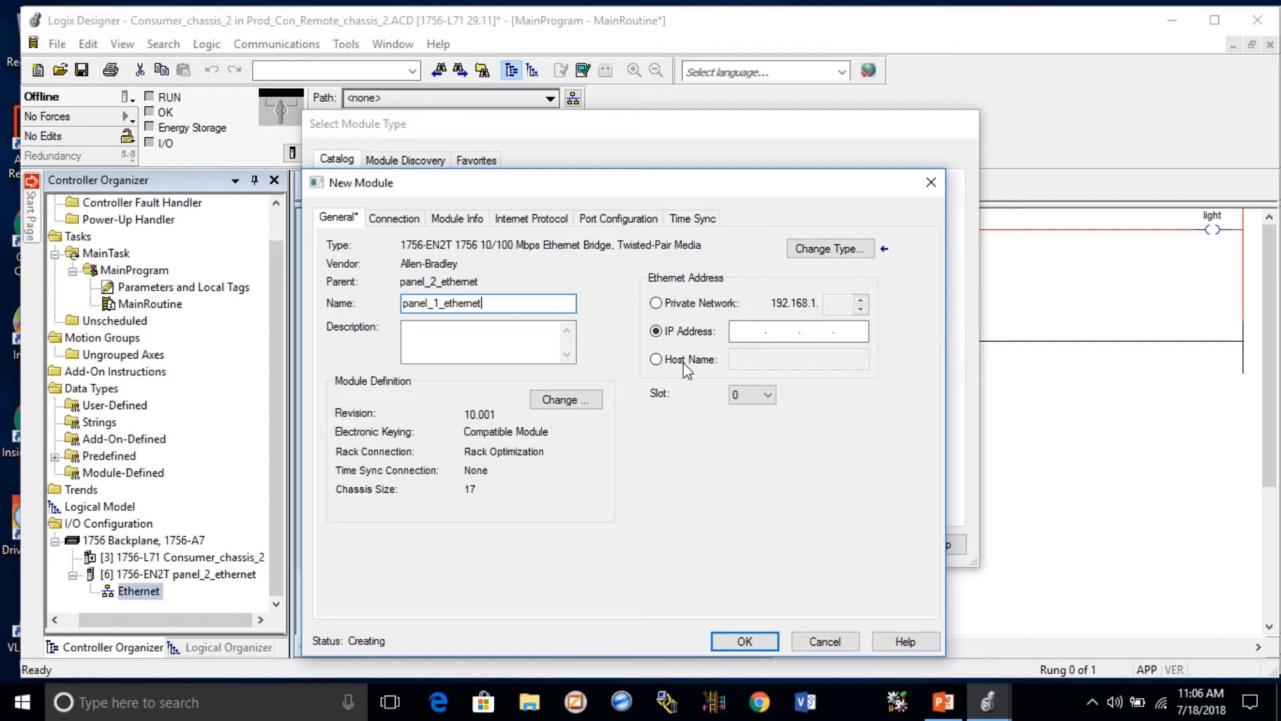
left_click(748, 330)
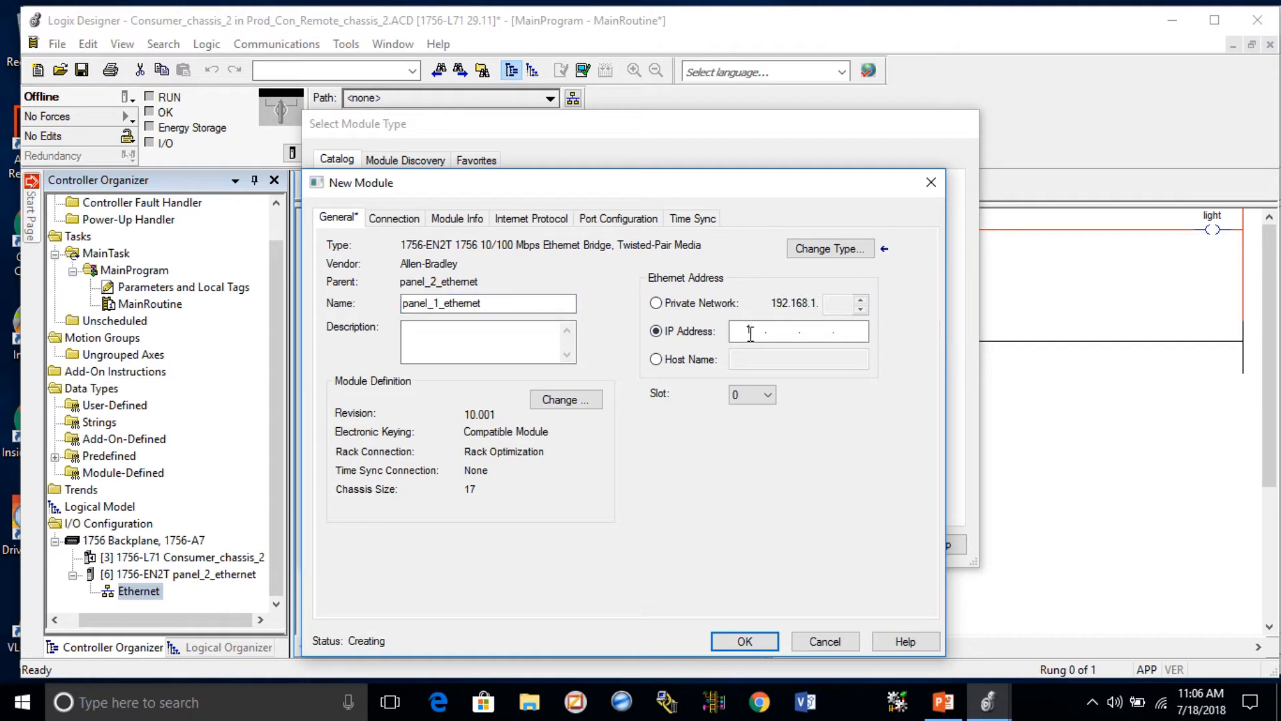
type("10.109.1.1")
Step: Set electronic keying to Disable Keying in the panel_1_ethernet module definition
left_click(590, 400)
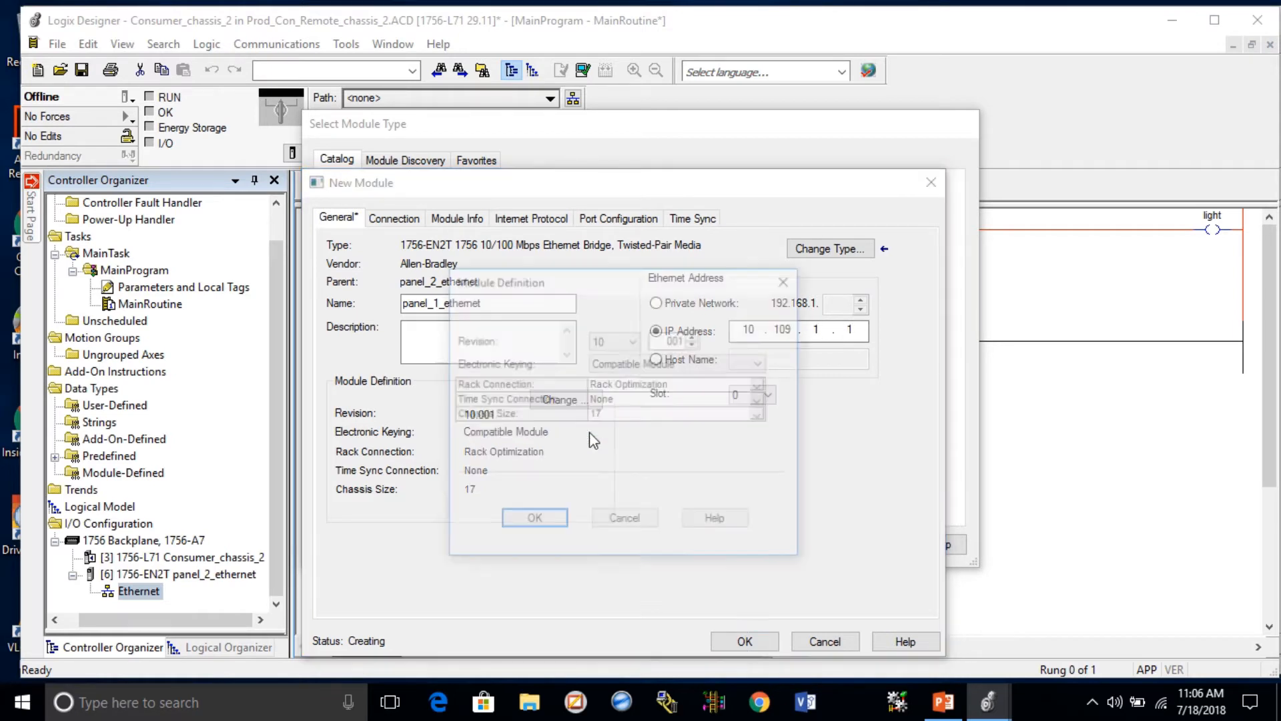
left_click(762, 363)
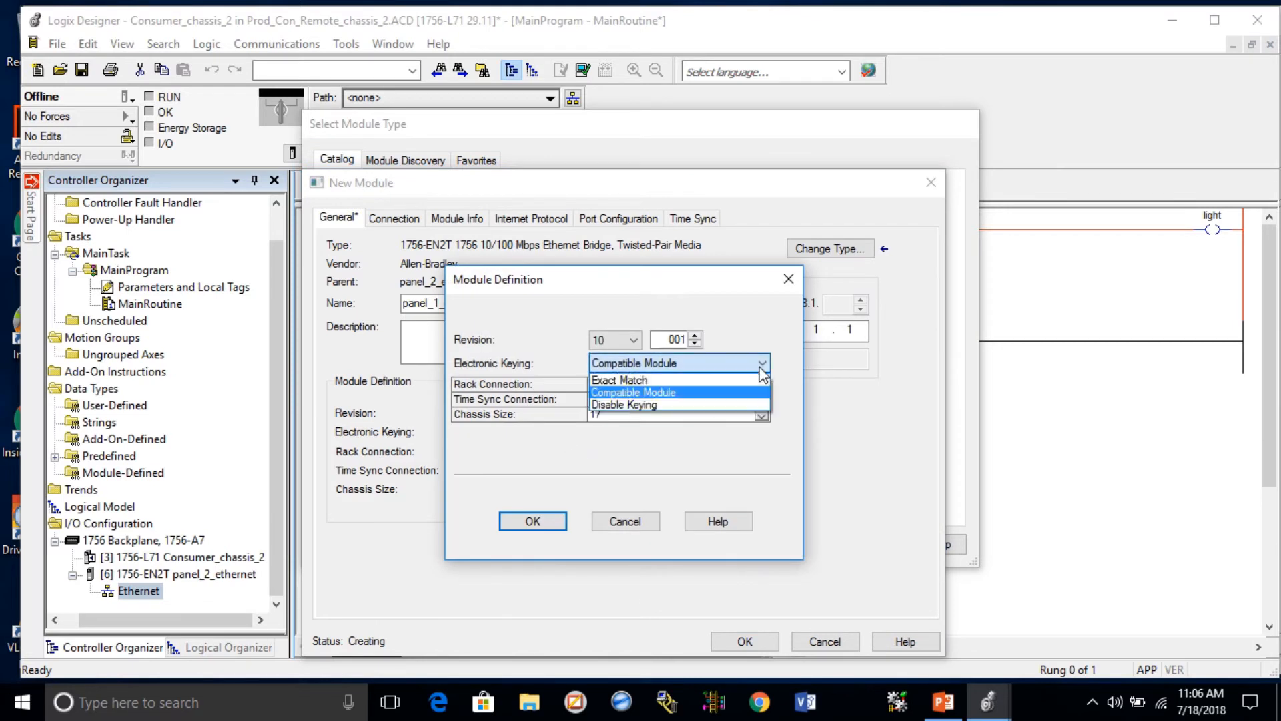
left_click(757, 405)
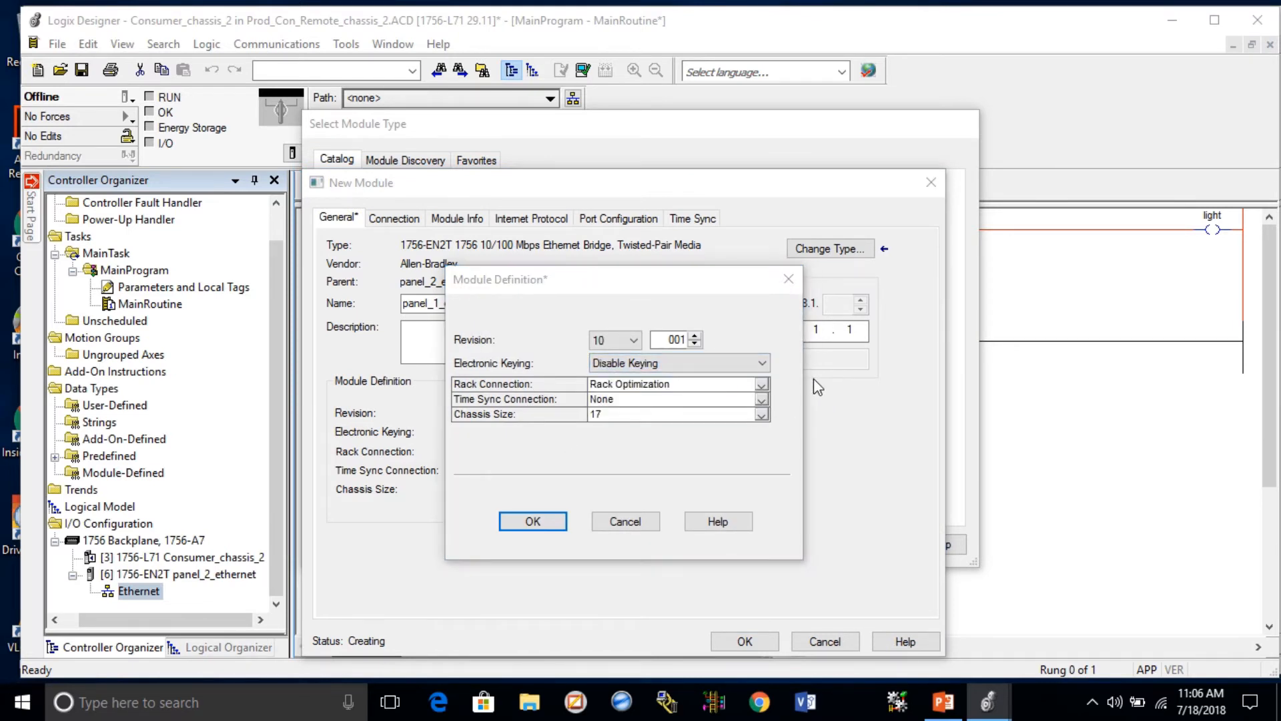
left_click(533, 521)
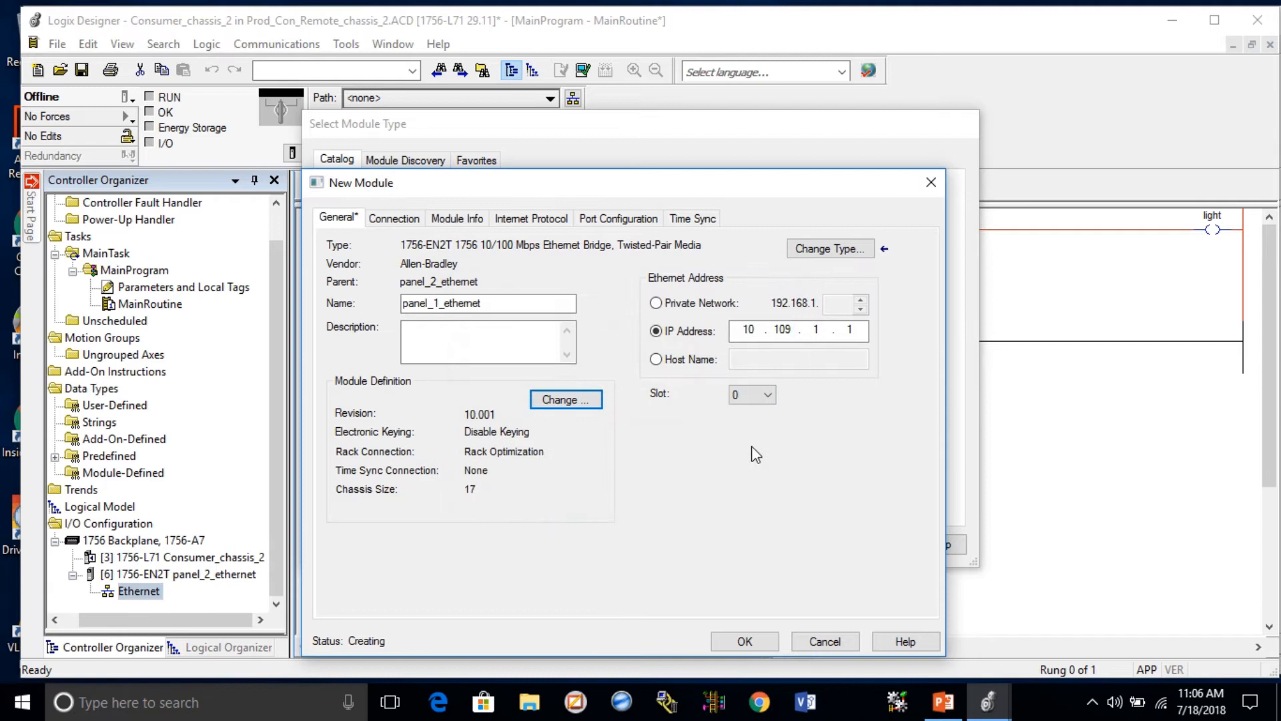
Step: Set the chassis size to 7 in the panel_1_ethernet module definition and accept the definition change
left_click(772, 395)
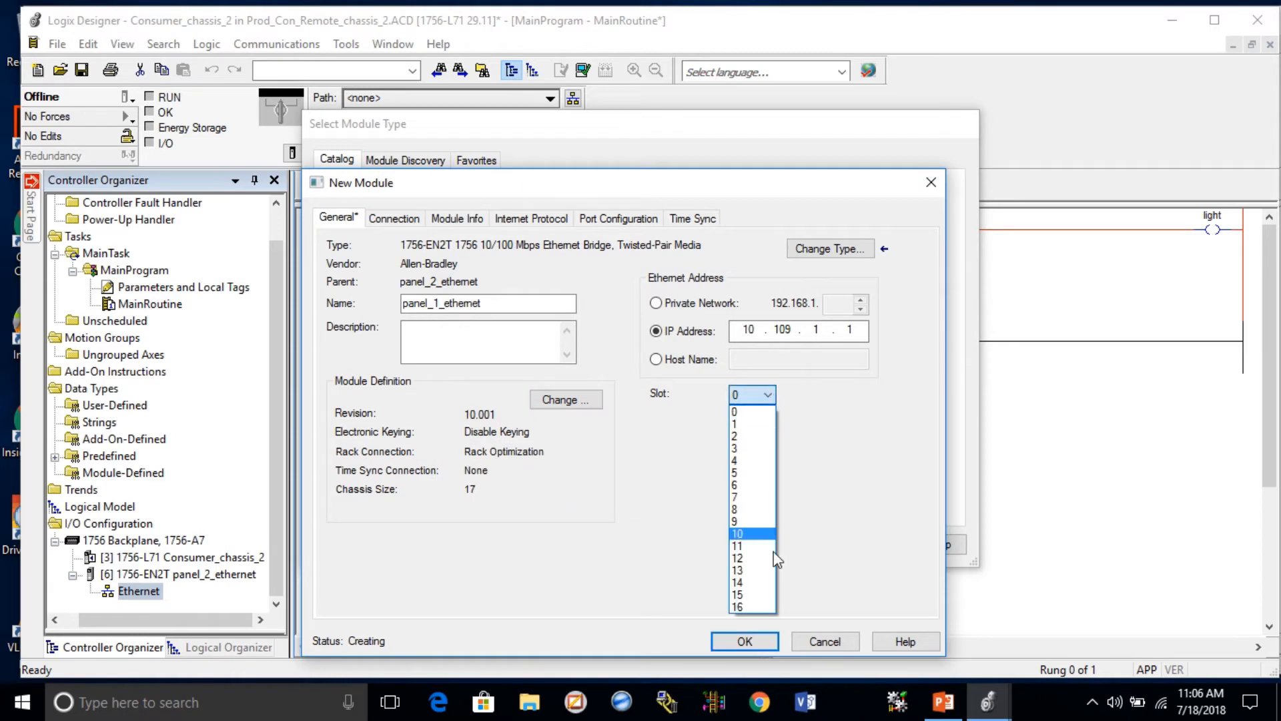
left_click(478, 489)
left_click(566, 399)
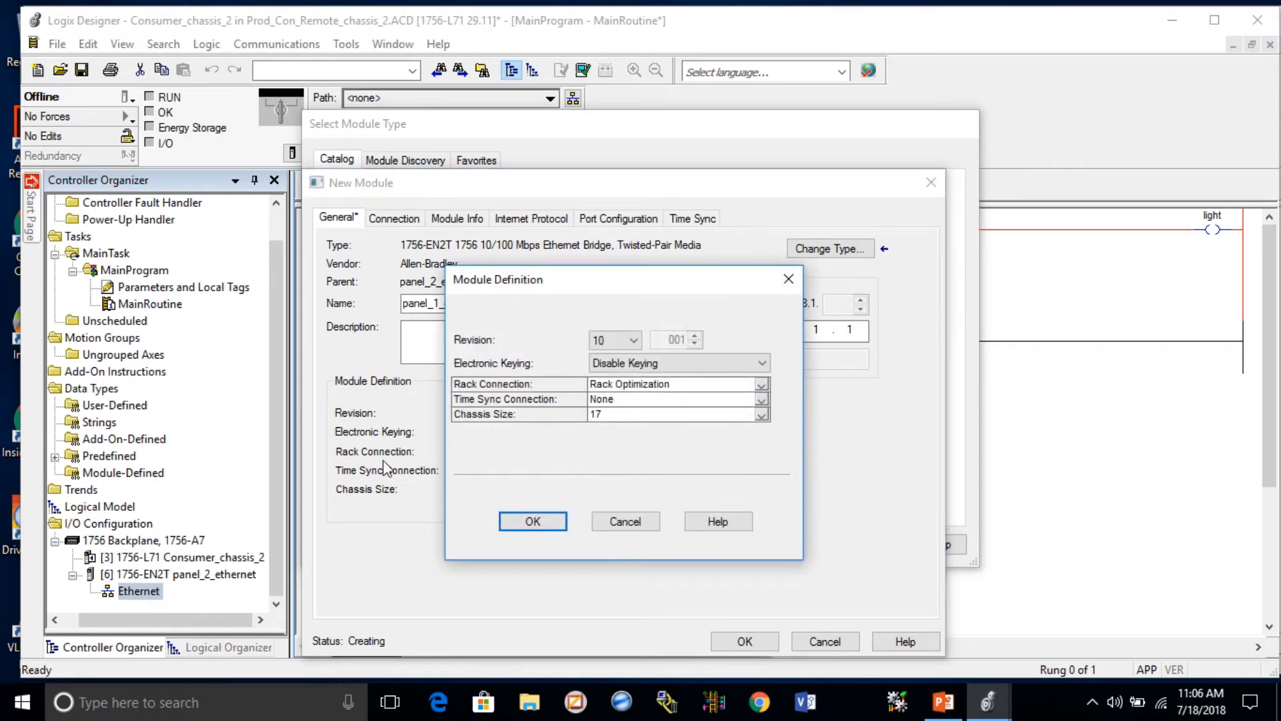
left_click(761, 414)
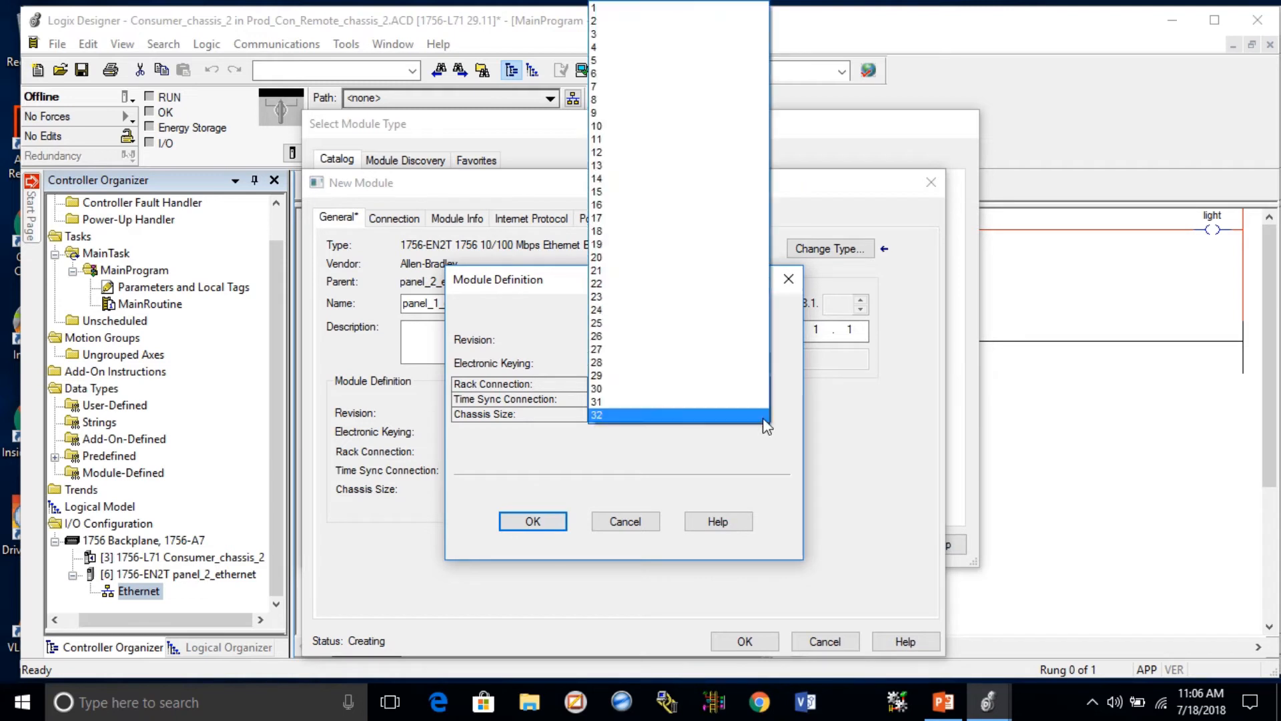
left_click(600, 88)
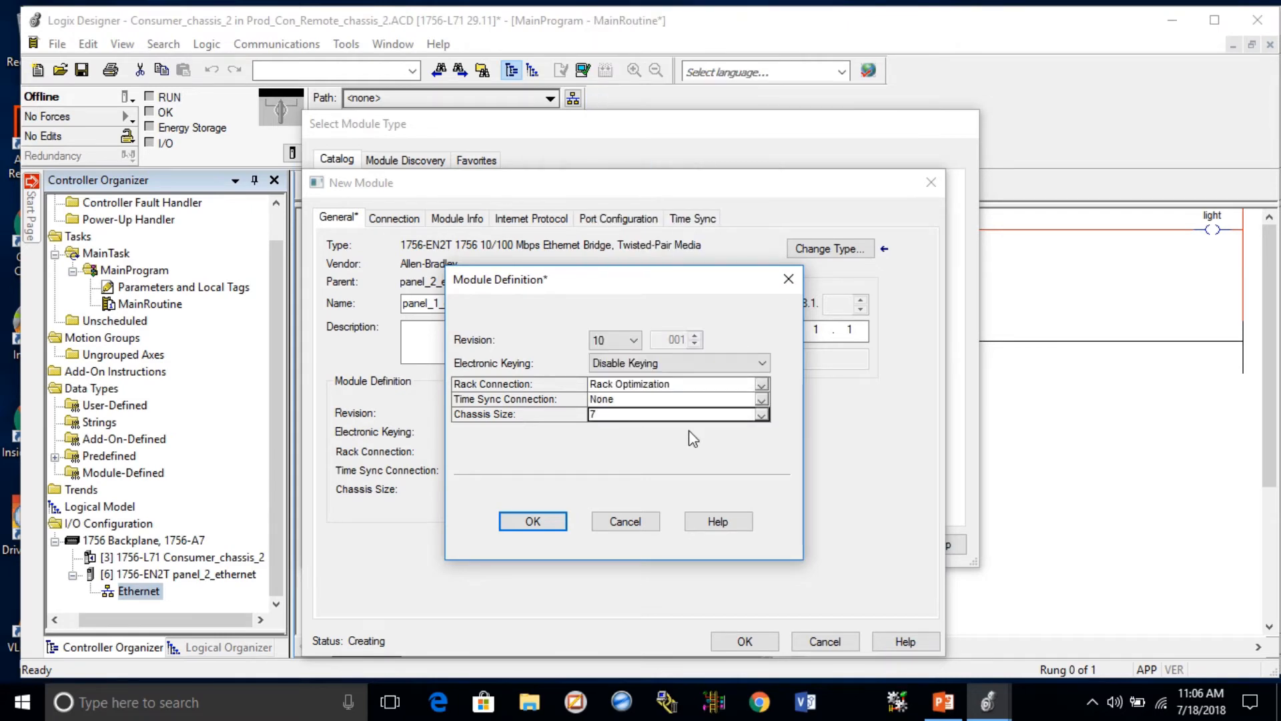
left_click(534, 520)
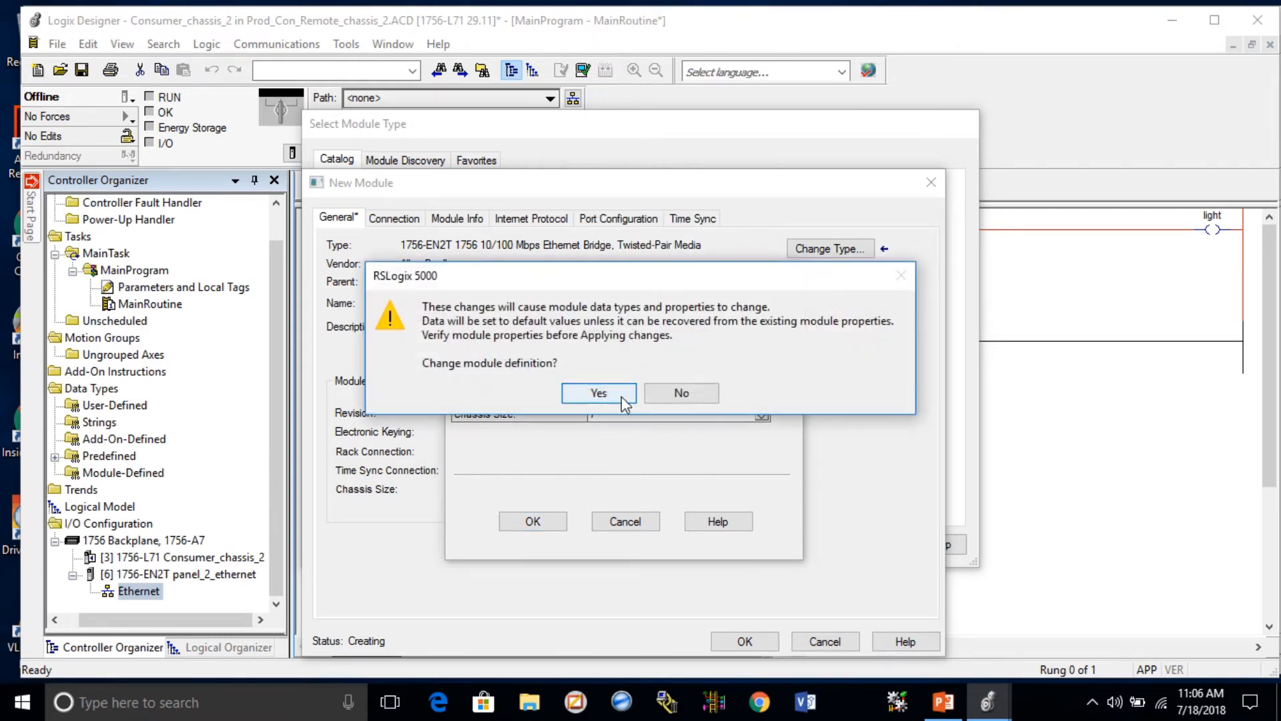
left_click(622, 395)
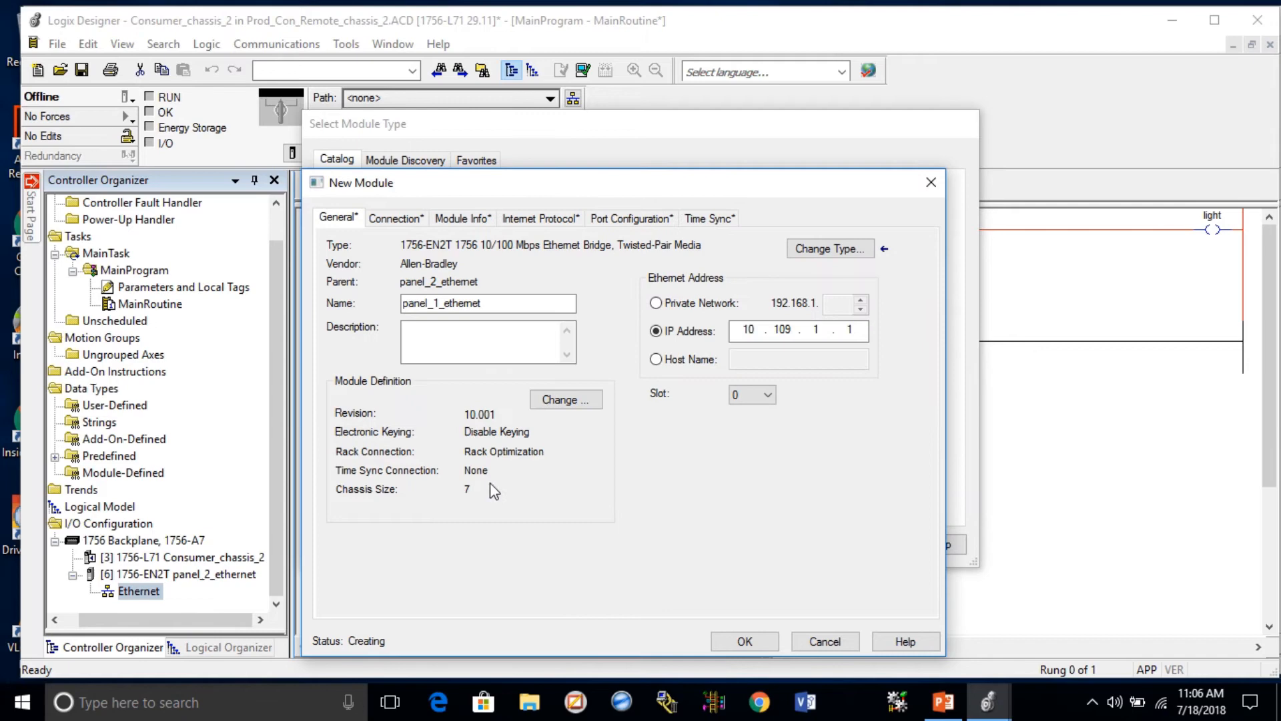
Step: Assign panel_1_ethernet to slot 6, create the module and close the module catalog
left_click(756, 396)
left_click(743, 486)
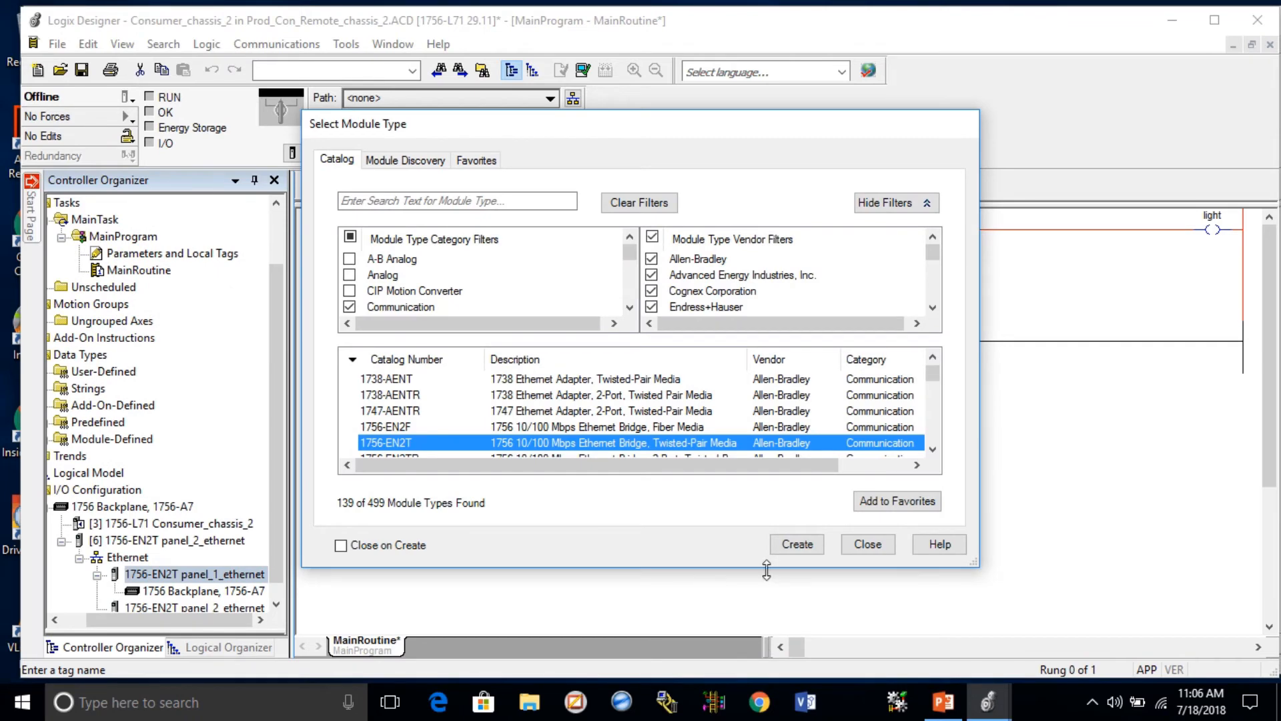
left_click(795, 544)
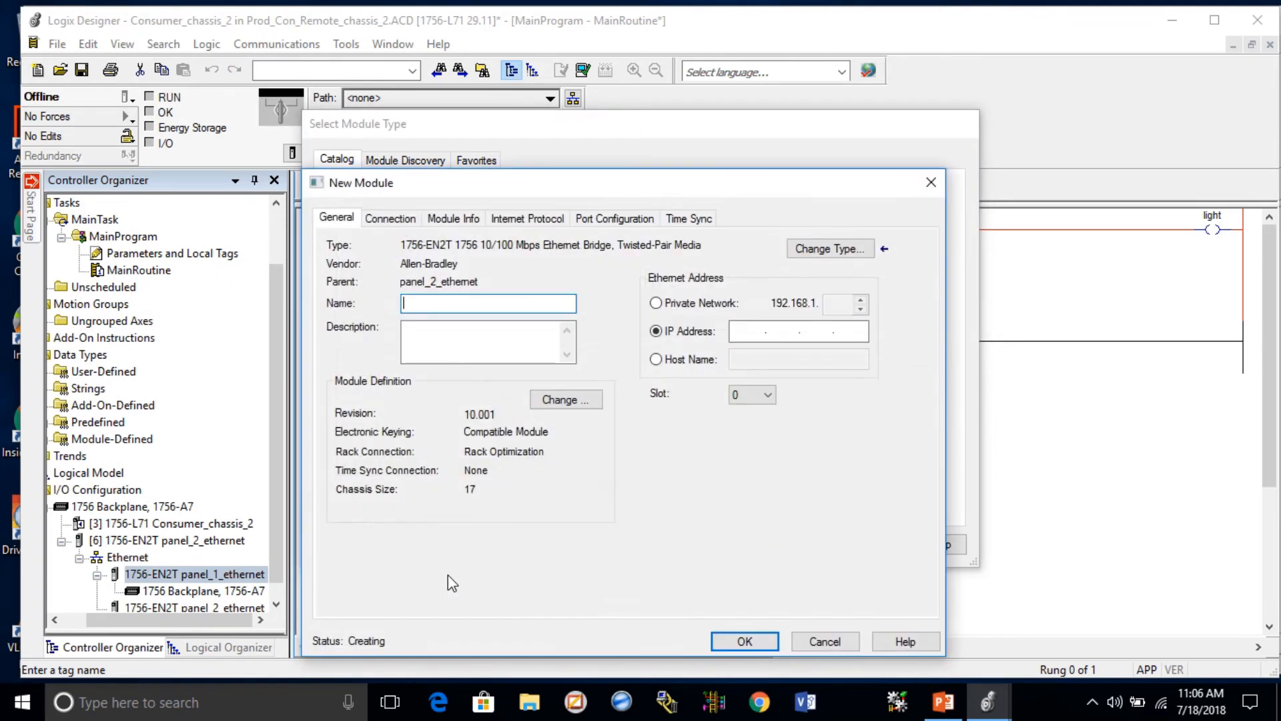
left_click(934, 187)
left_click(867, 544)
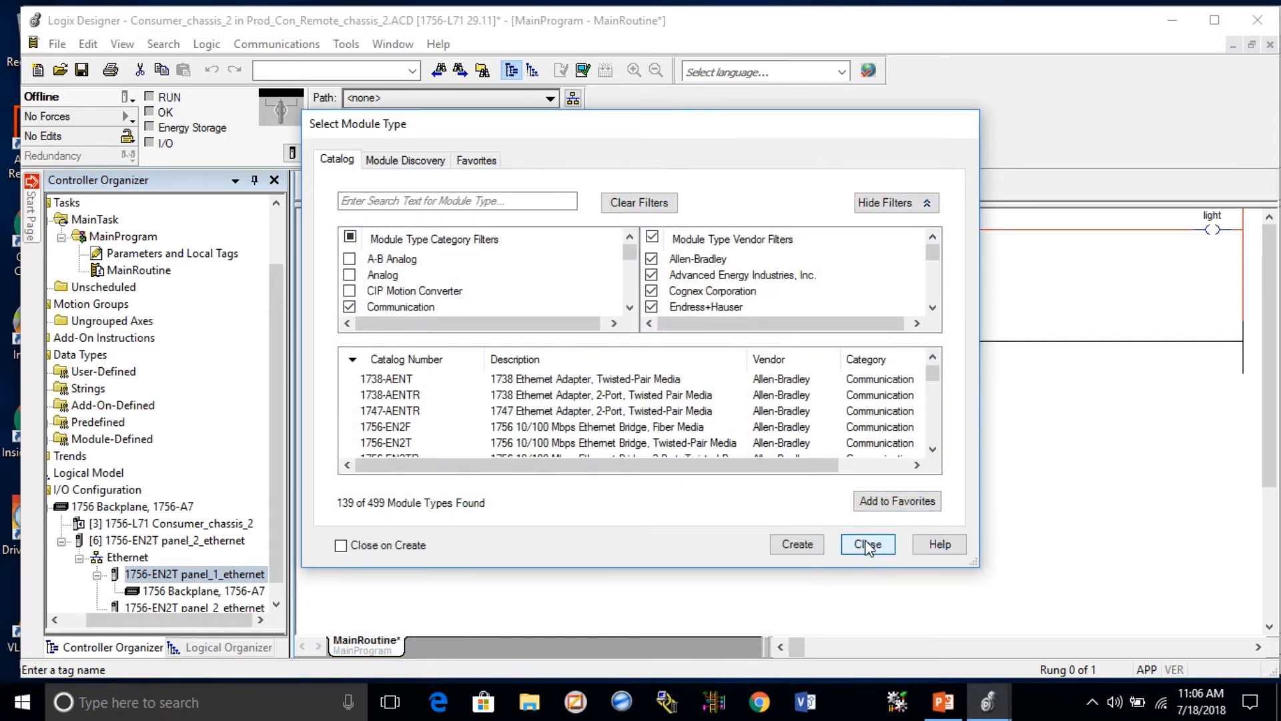
Step: Start a new 1756-L71 ControlLogix 5570 controller on panel_1_ethernet's 1756 backplane, filtering the catalog to Controller modules
left_click_drag(273, 495, 276, 526)
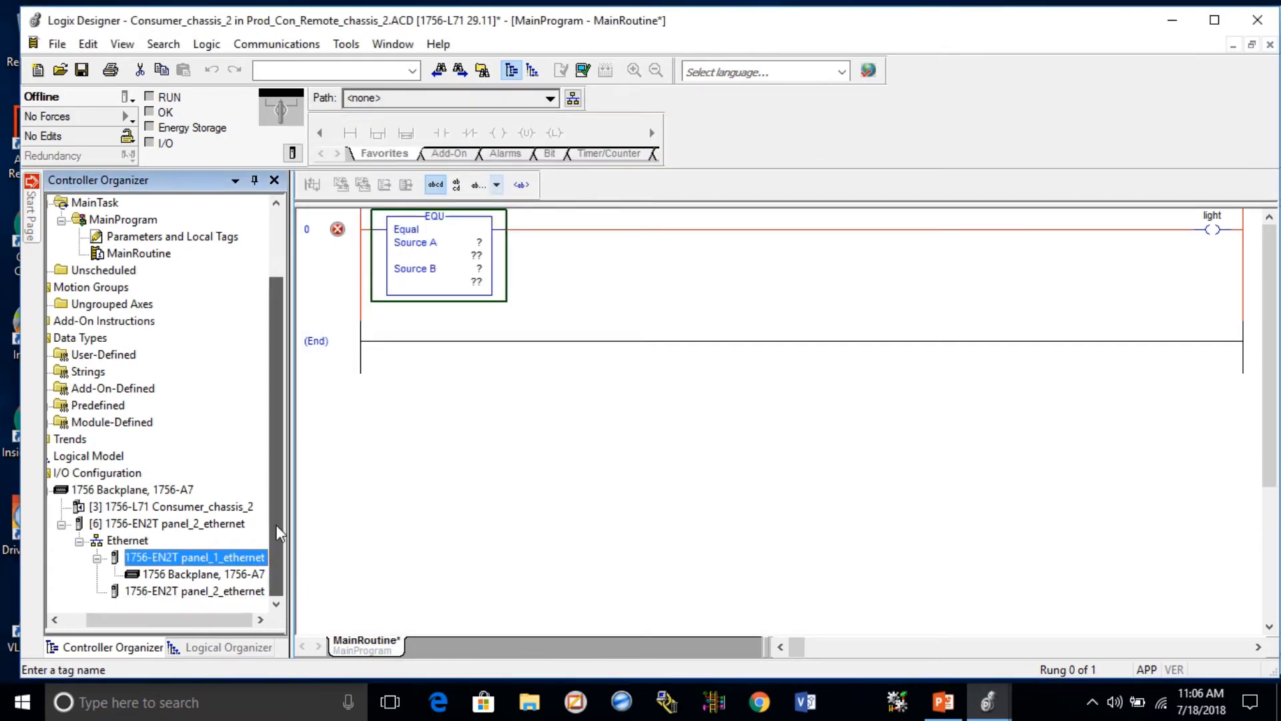
left_click(168, 572)
right_click(169, 572)
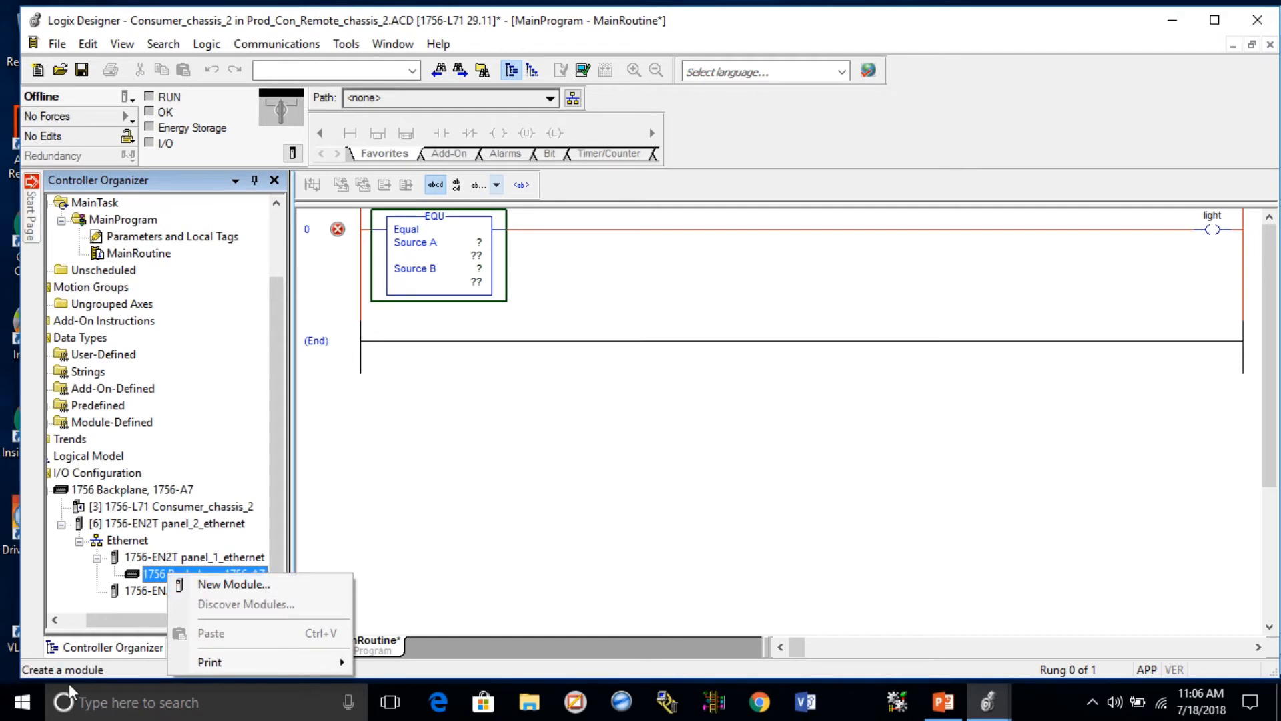
left_click(216, 587)
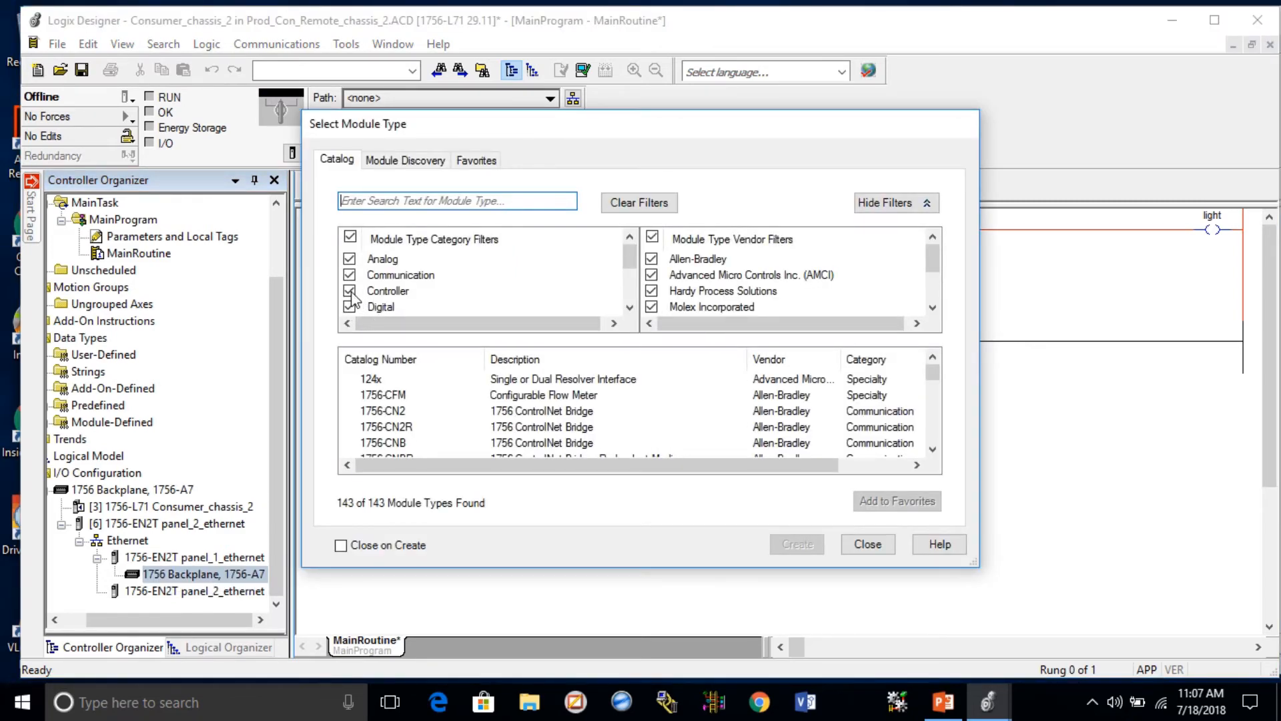
left_click(351, 236)
left_click(350, 290)
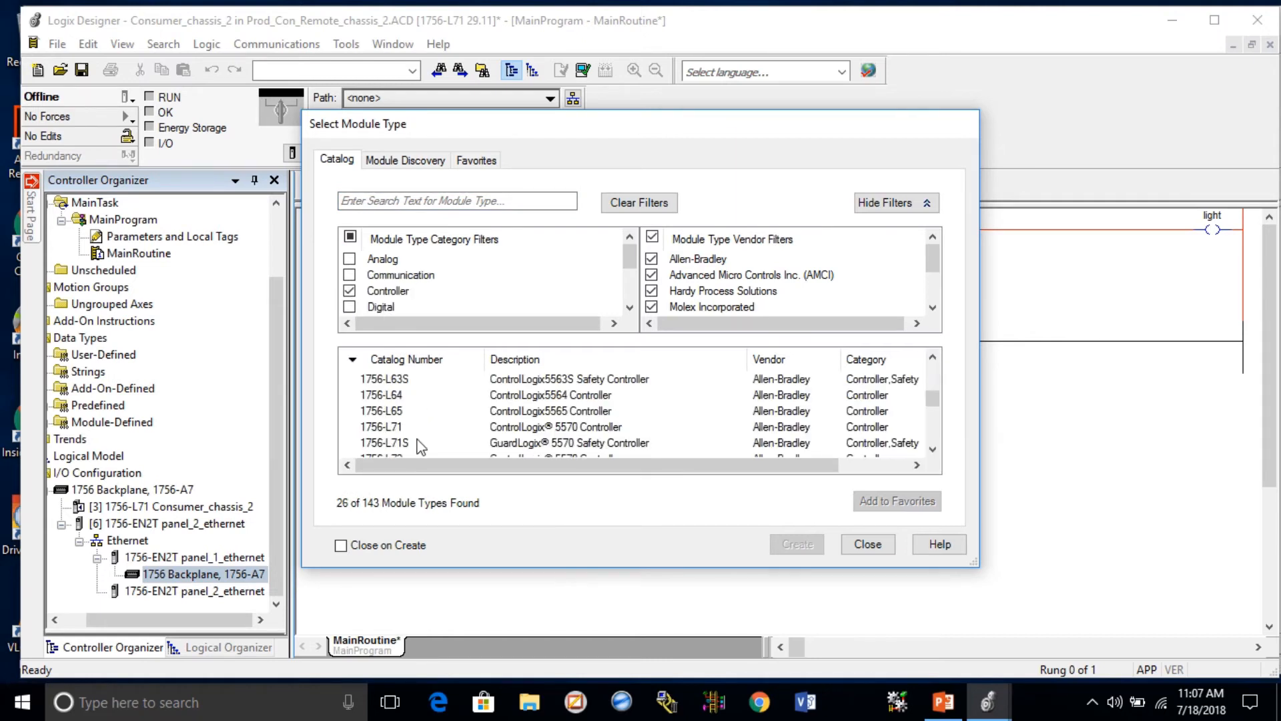
left_click(386, 426)
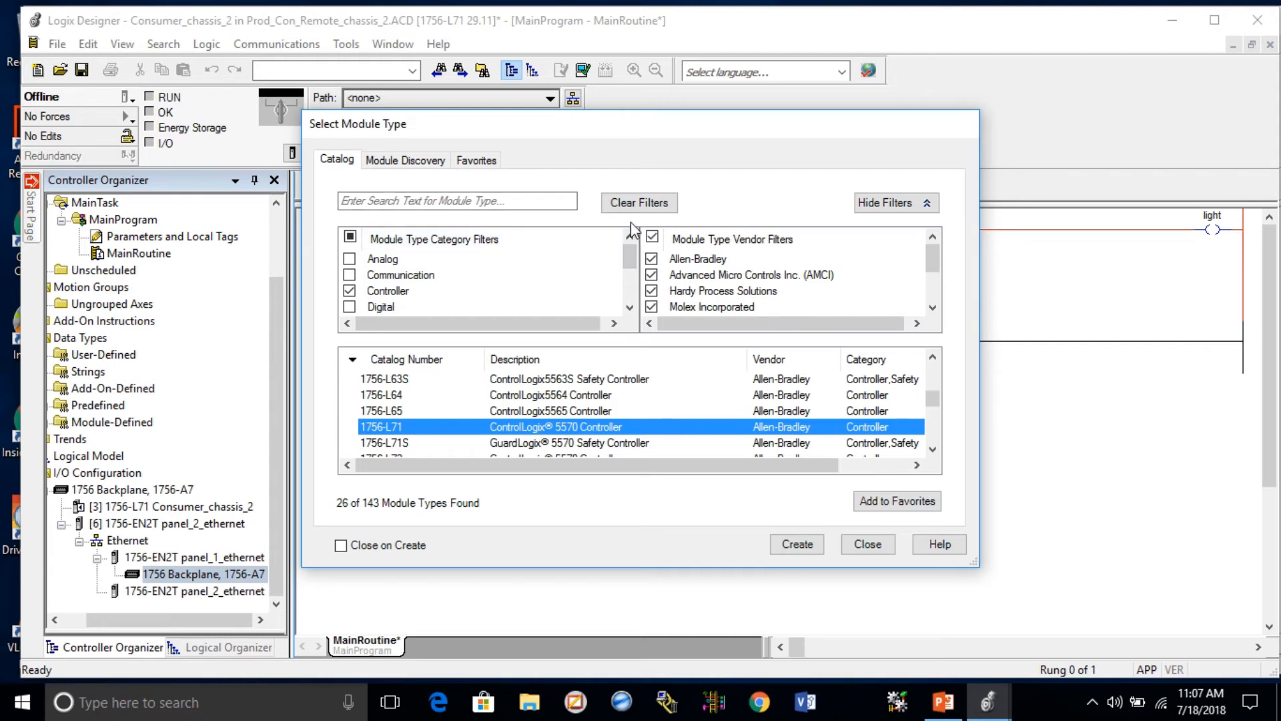
left_click(799, 546)
Step: Name the remote 1756-L71 controller producer_chassis_1, create it in slot 0 and accept its module properties
left_click(651, 395)
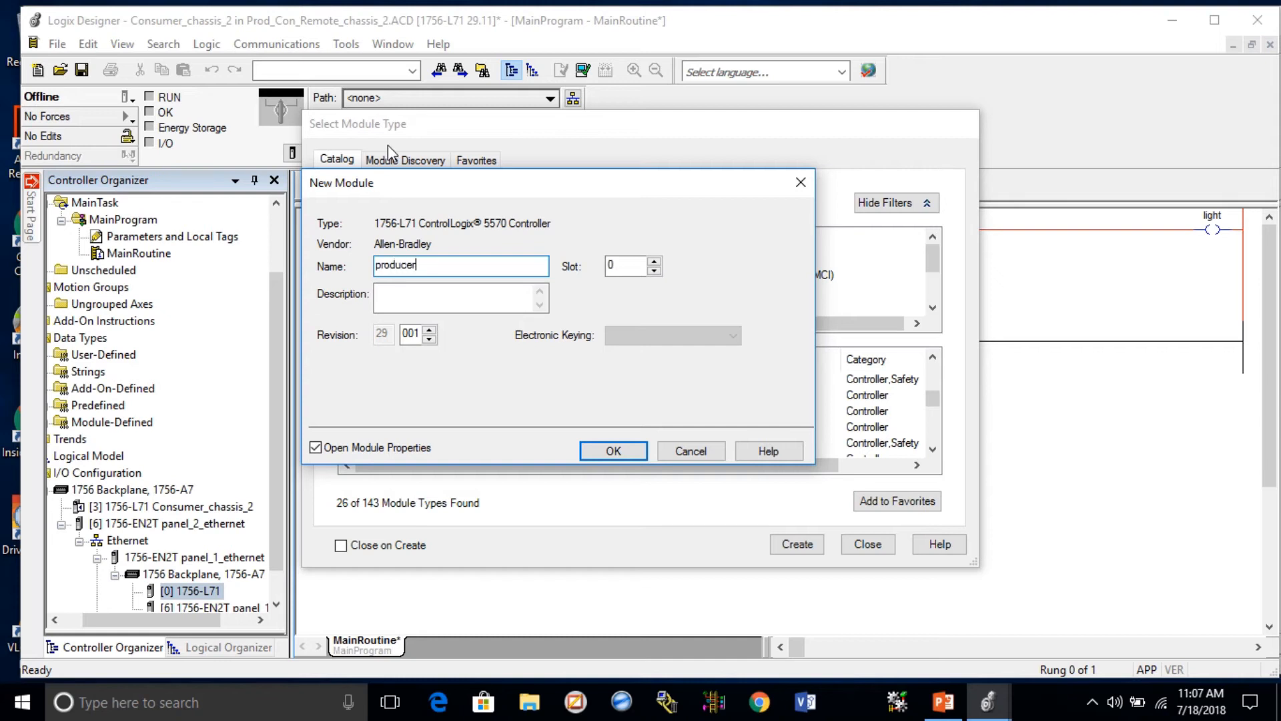
type("_chassis_1")
left_click(634, 451)
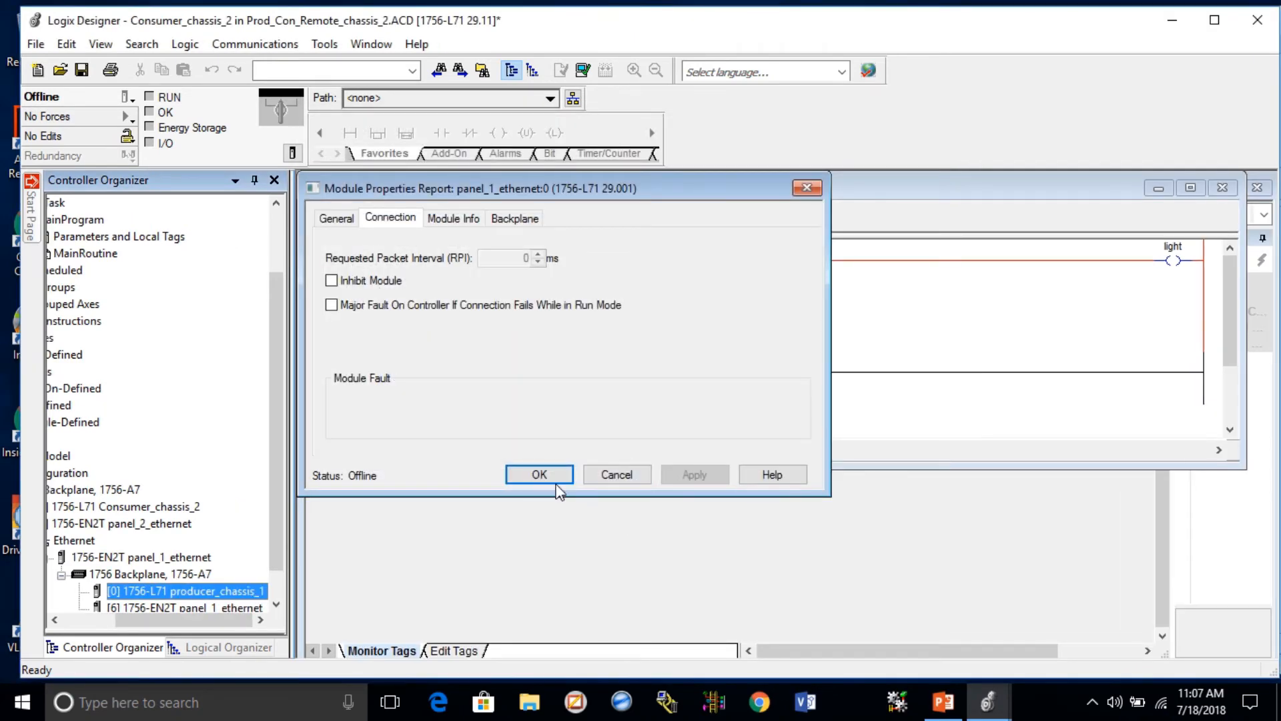
left_click(539, 476)
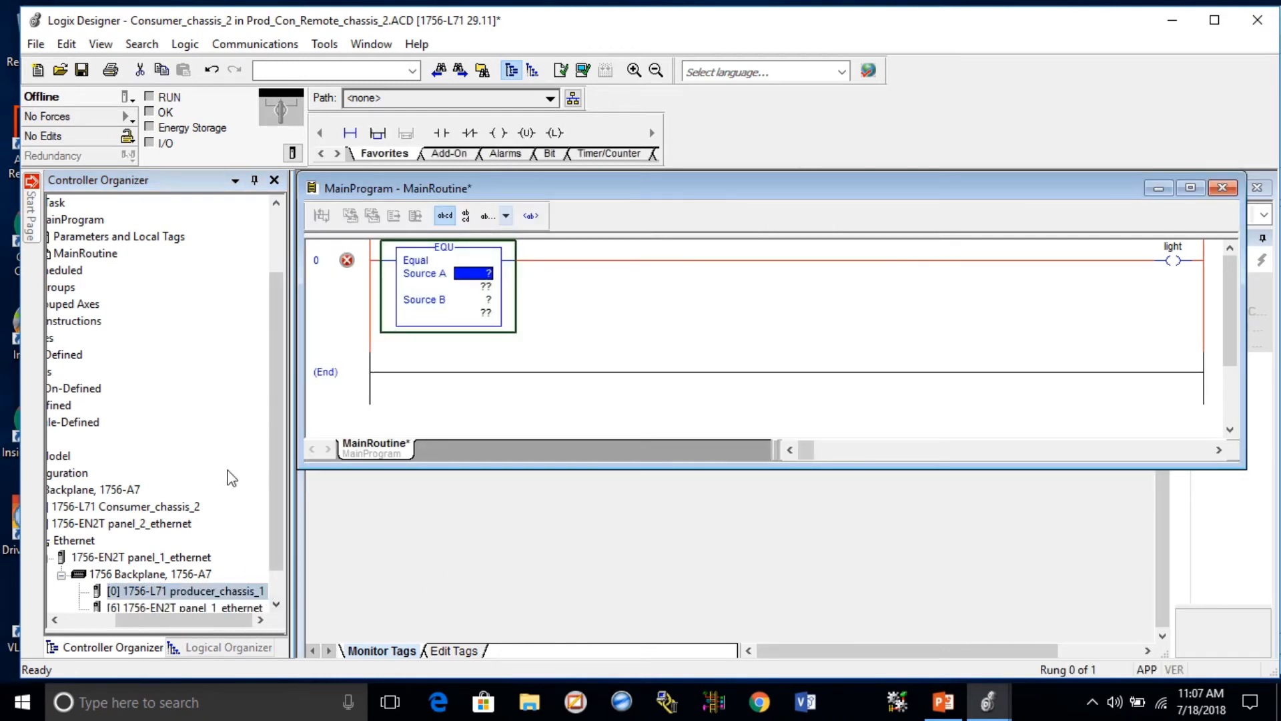
left_click_drag(232, 620, 195, 628)
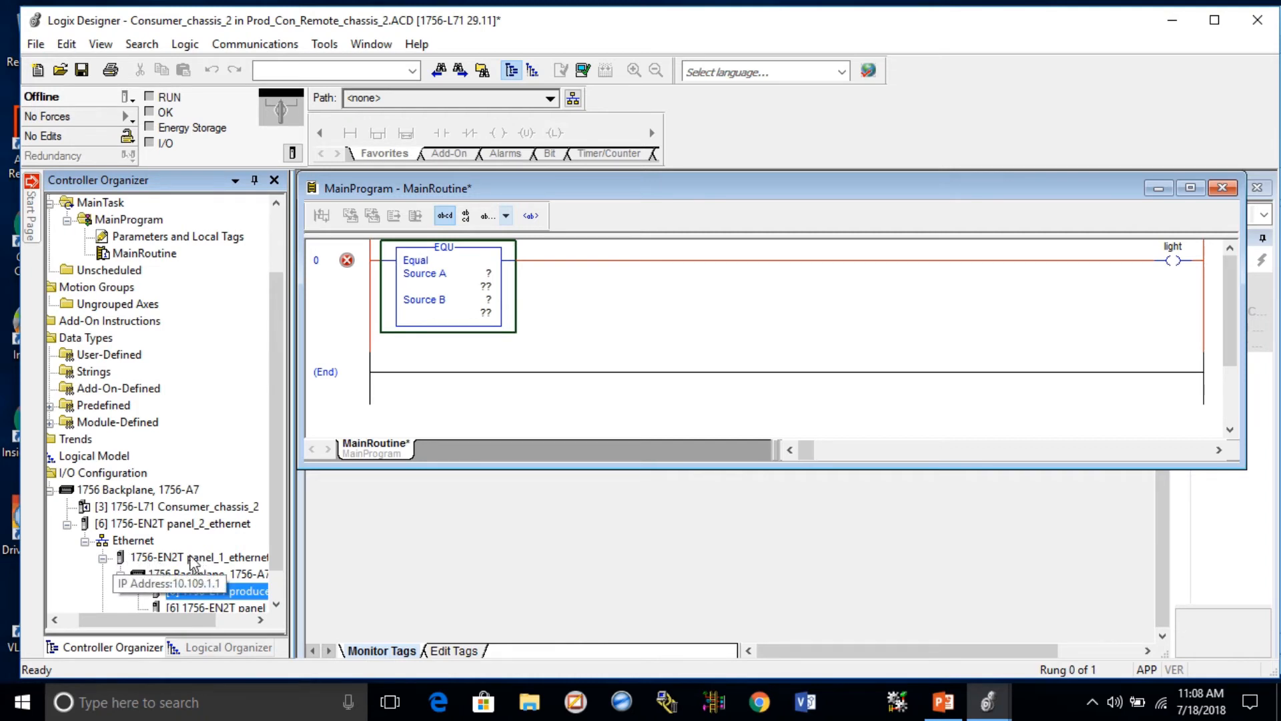
left_click(172, 596)
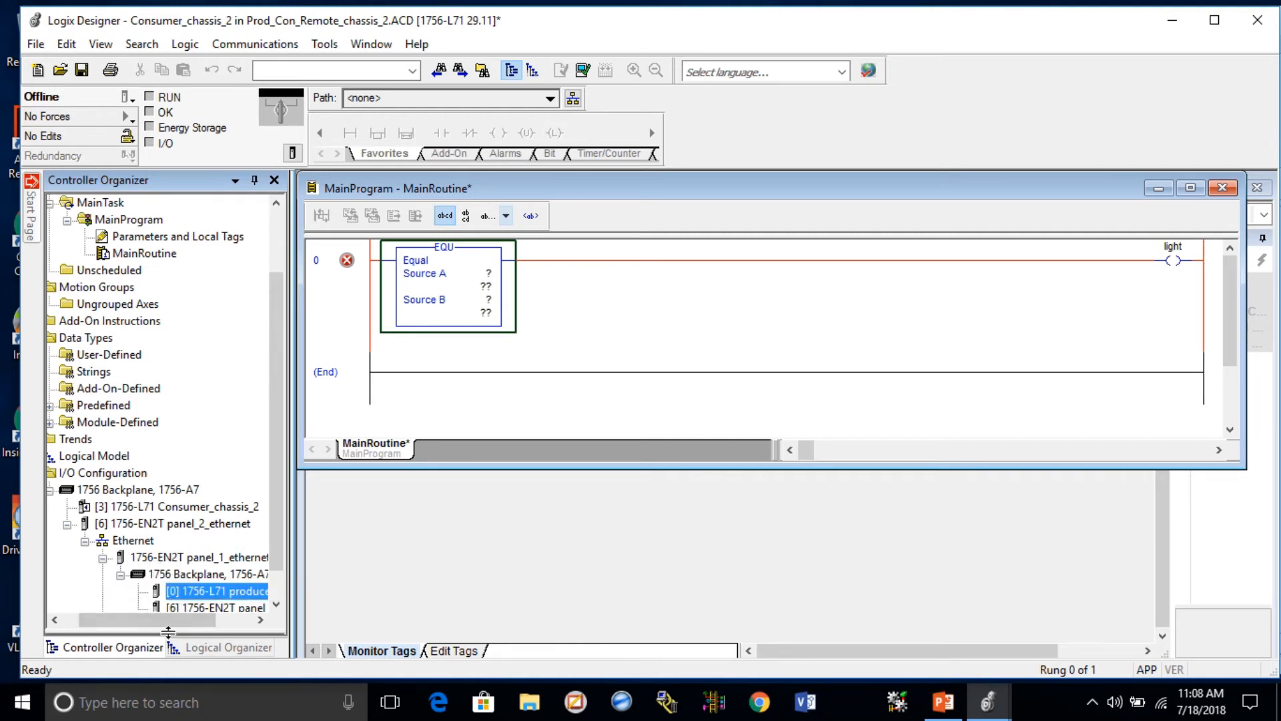
scroll(271, 526, "down", 1)
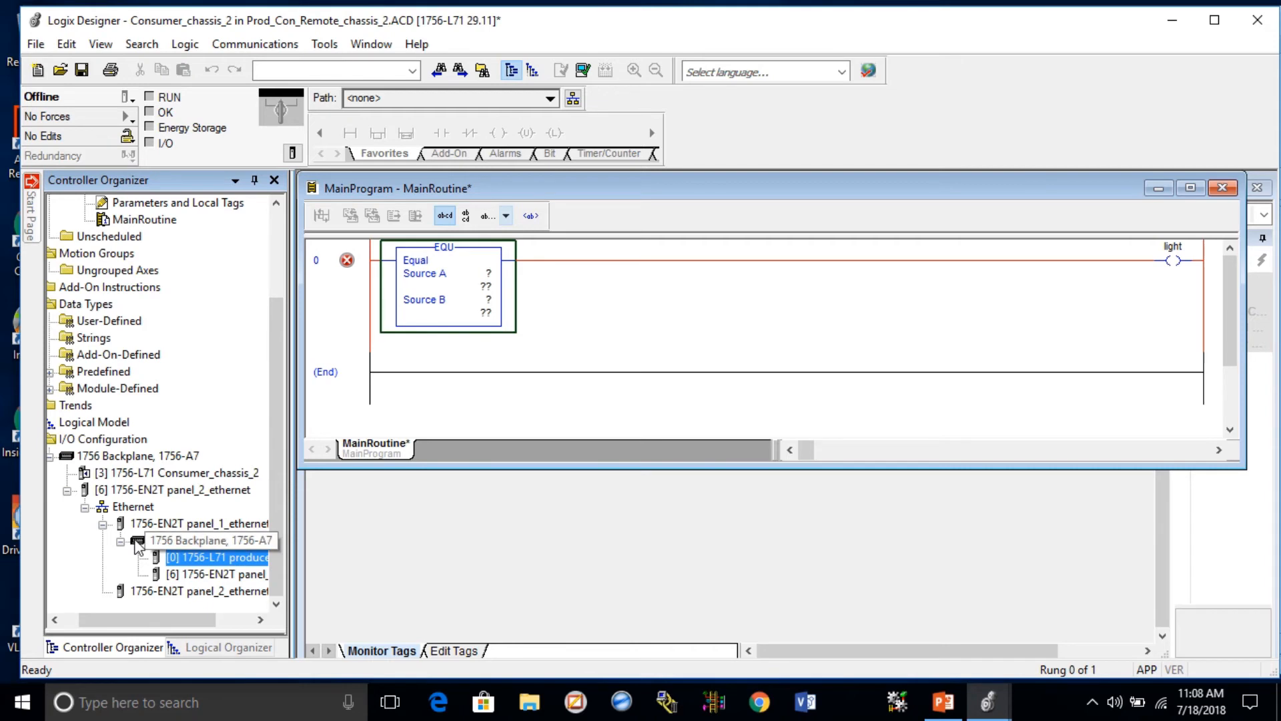
left_click(186, 560)
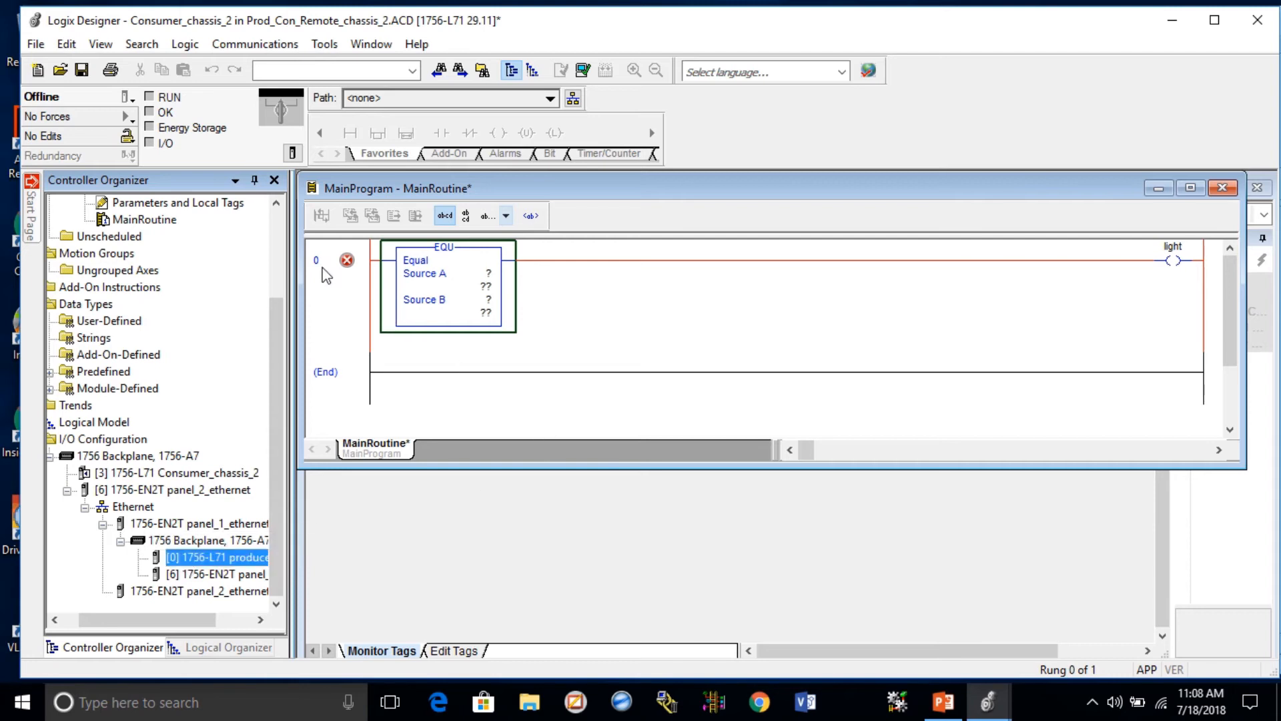
Step: Start a new controller tag named consumed_tag_1 and set its type to Consumed
left_click_drag(267, 488, 283, 382)
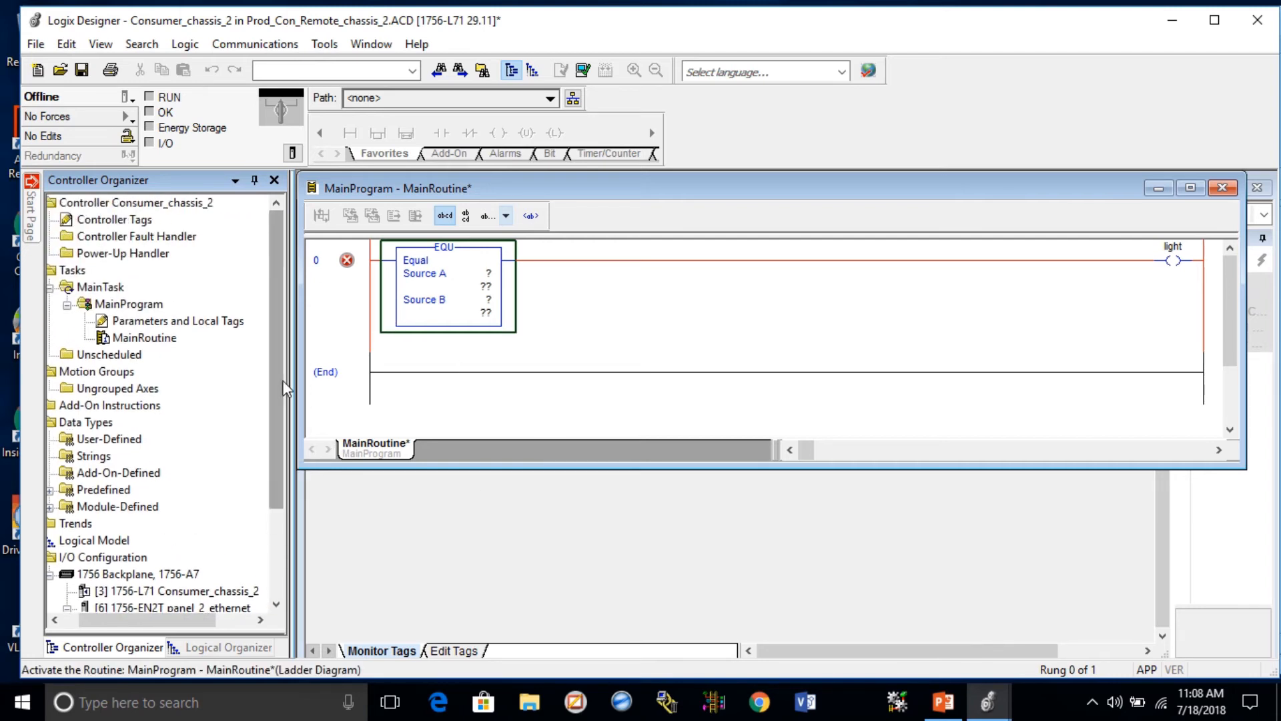
left_click(132, 221)
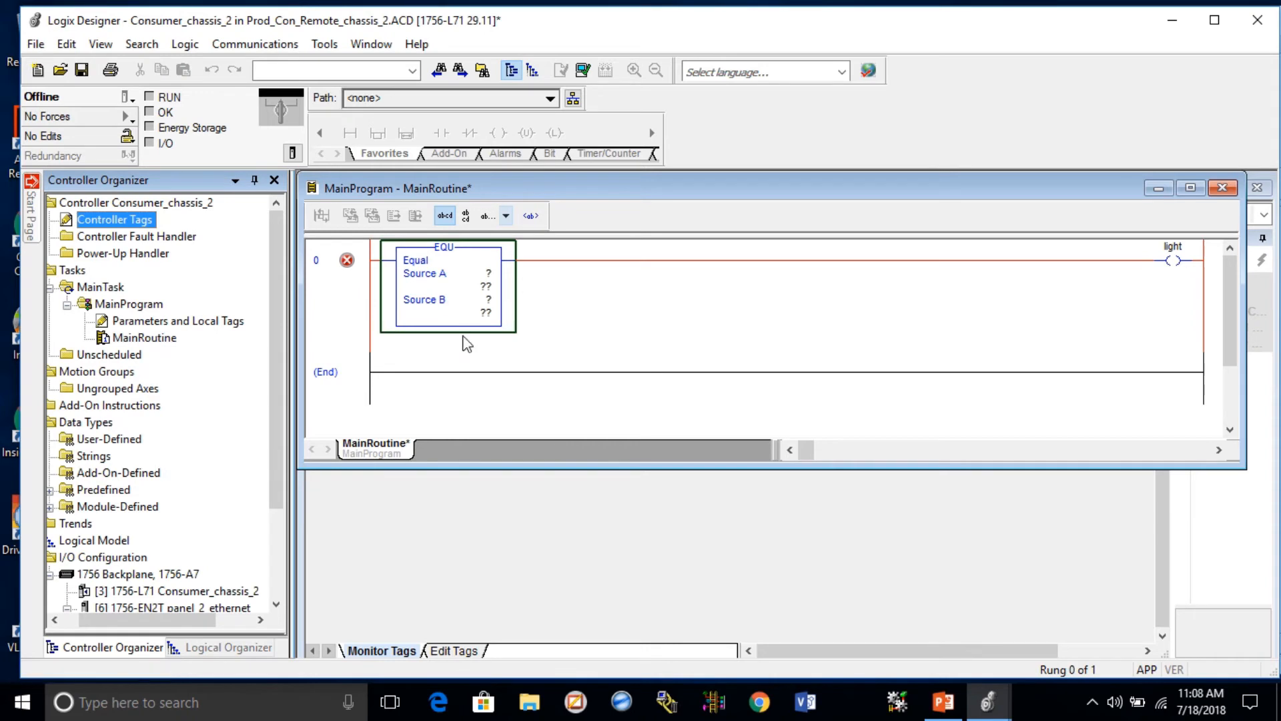
right_click(122, 223)
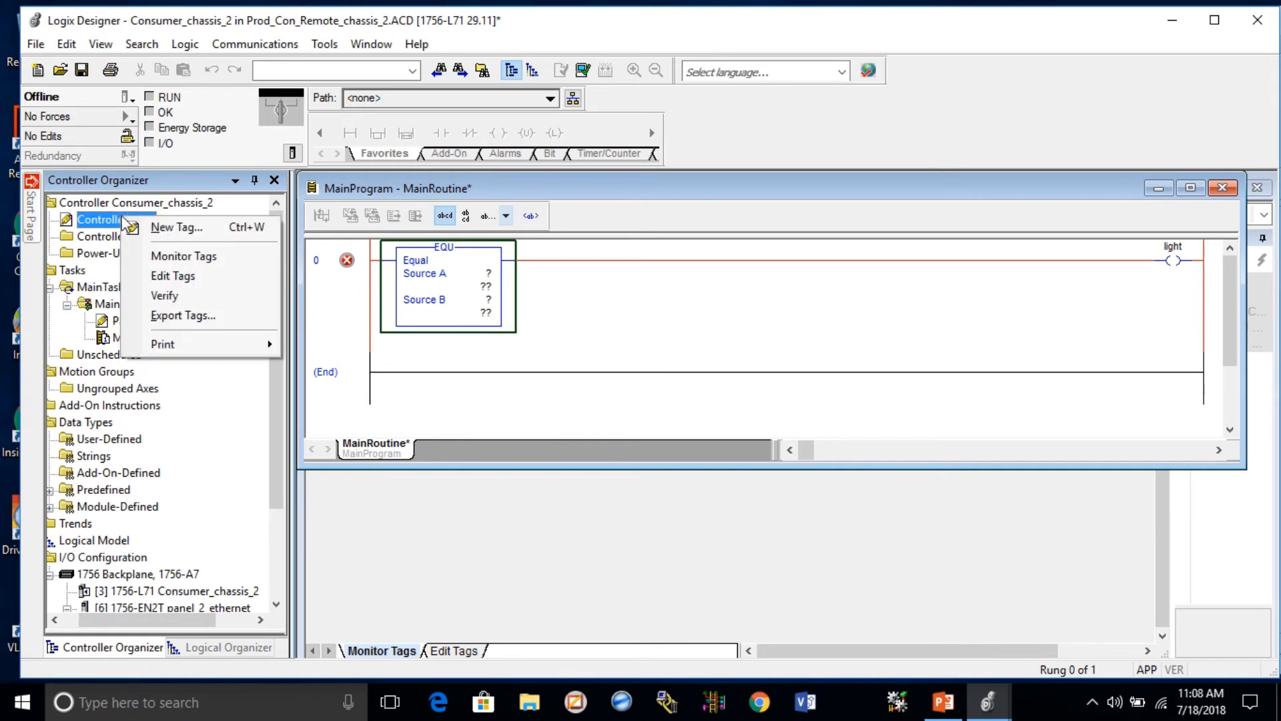
left_click(168, 228)
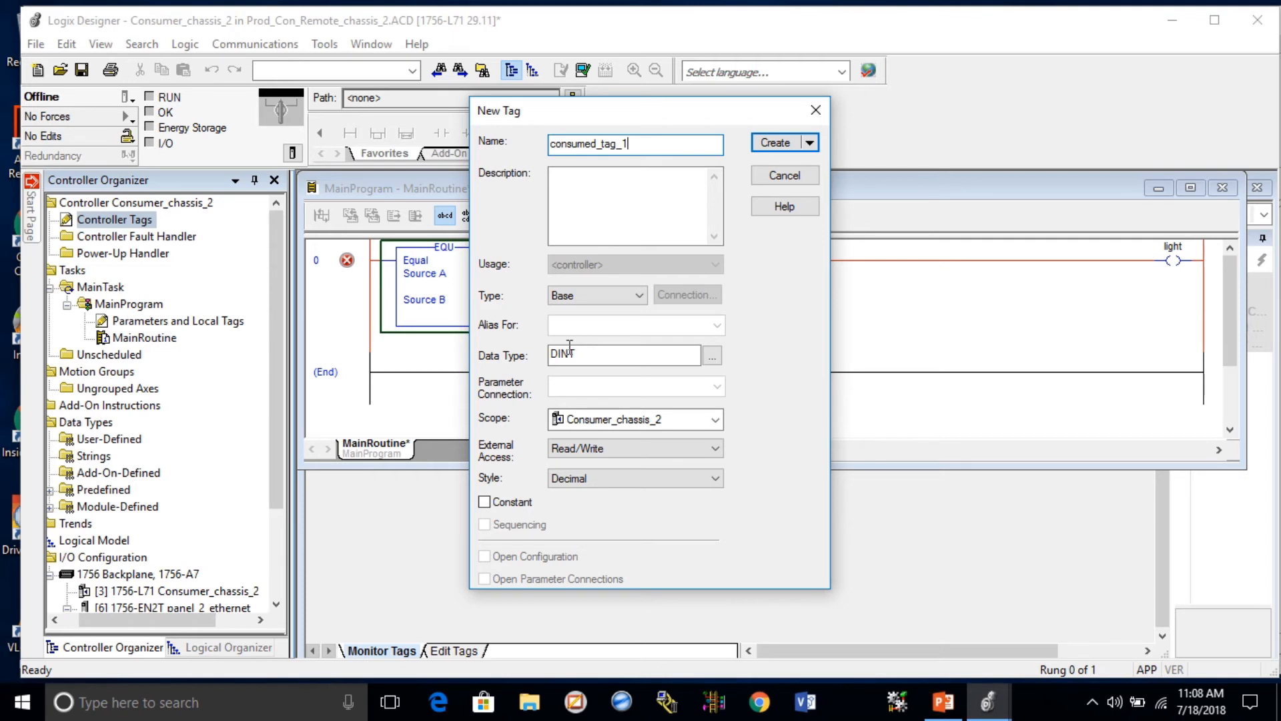
left_click(640, 295)
left_click(637, 350)
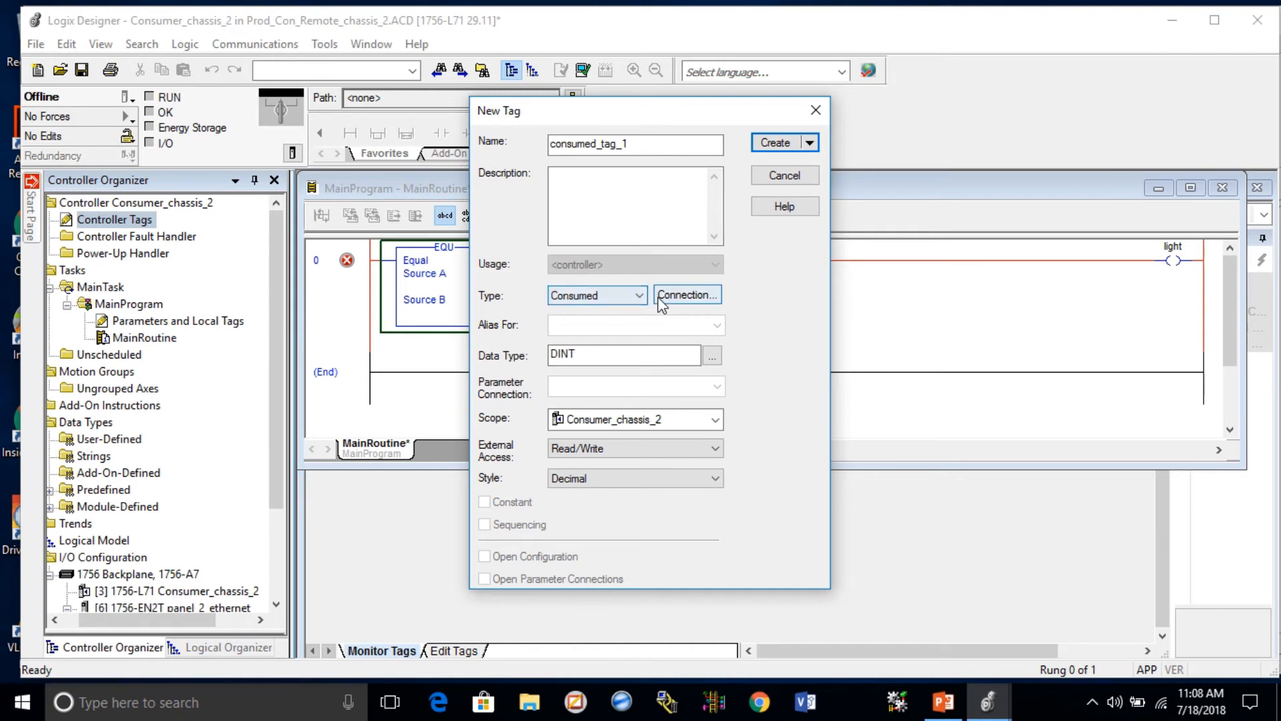
Step: Connect consumed_tag_1 to producer_chassis_1 with Produced_Tag_1 as the remote data, and create the tag
left_click(686, 296)
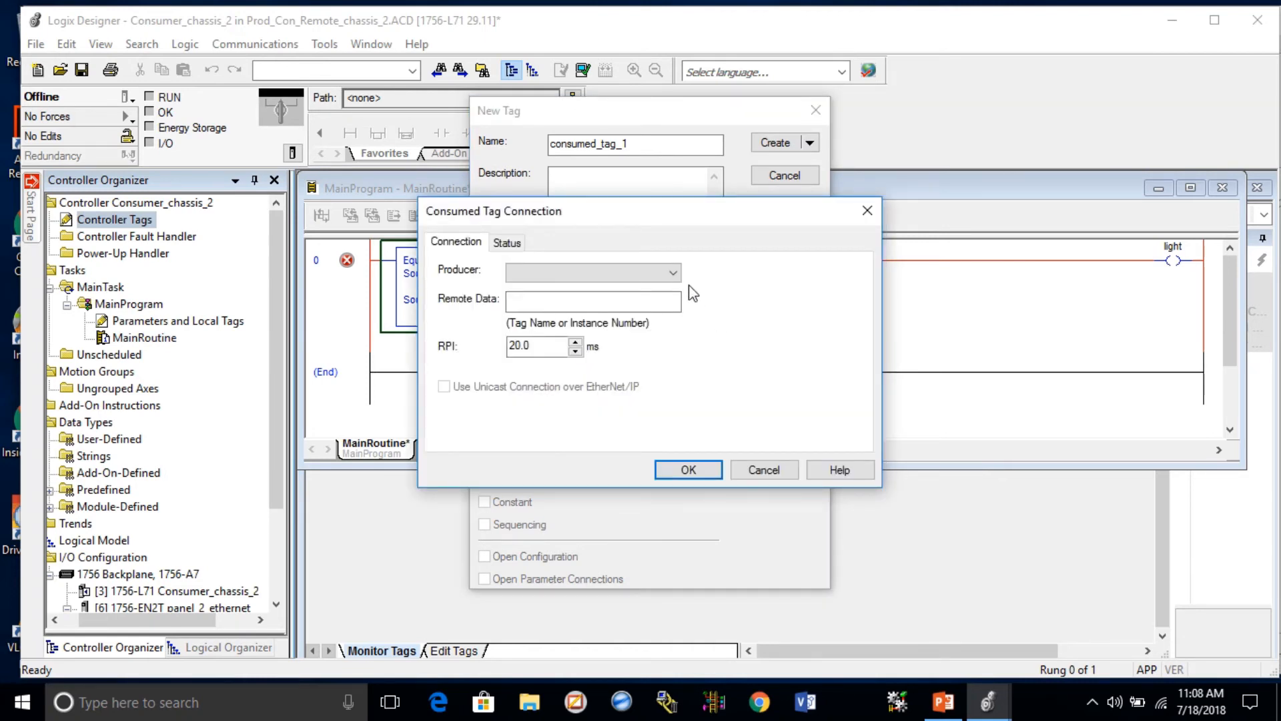
left_click(672, 274)
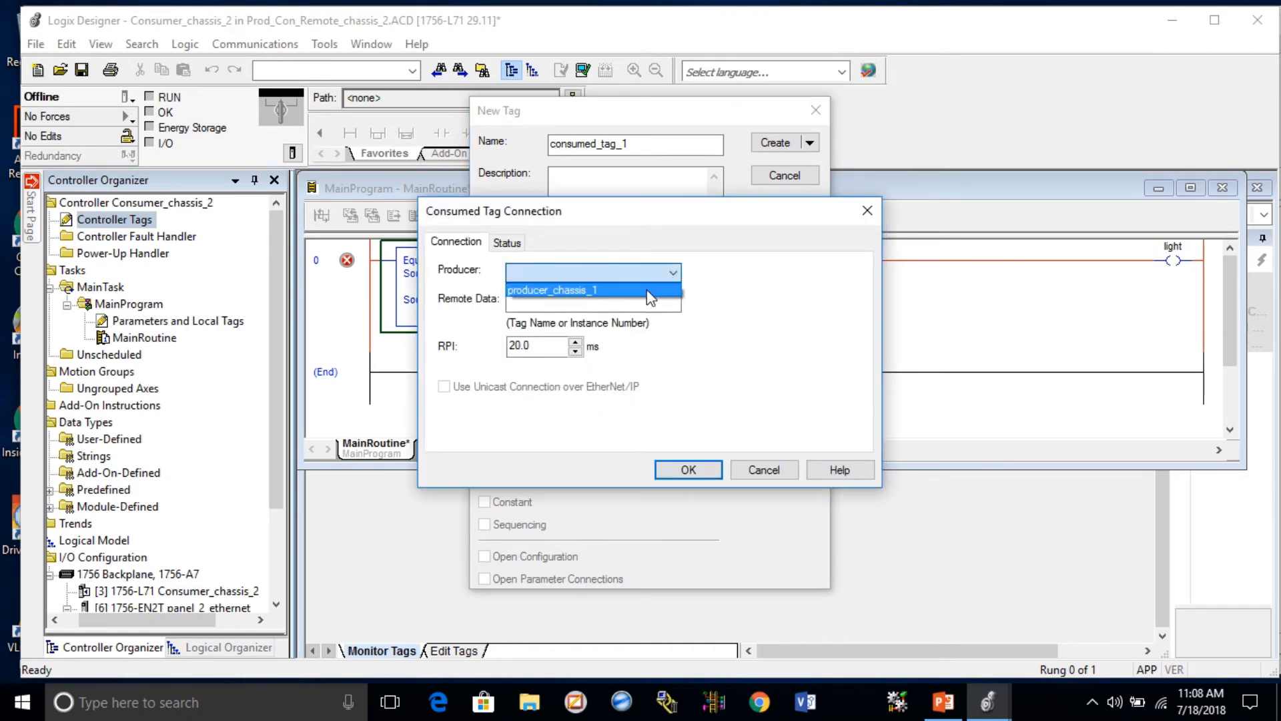
left_click(586, 294)
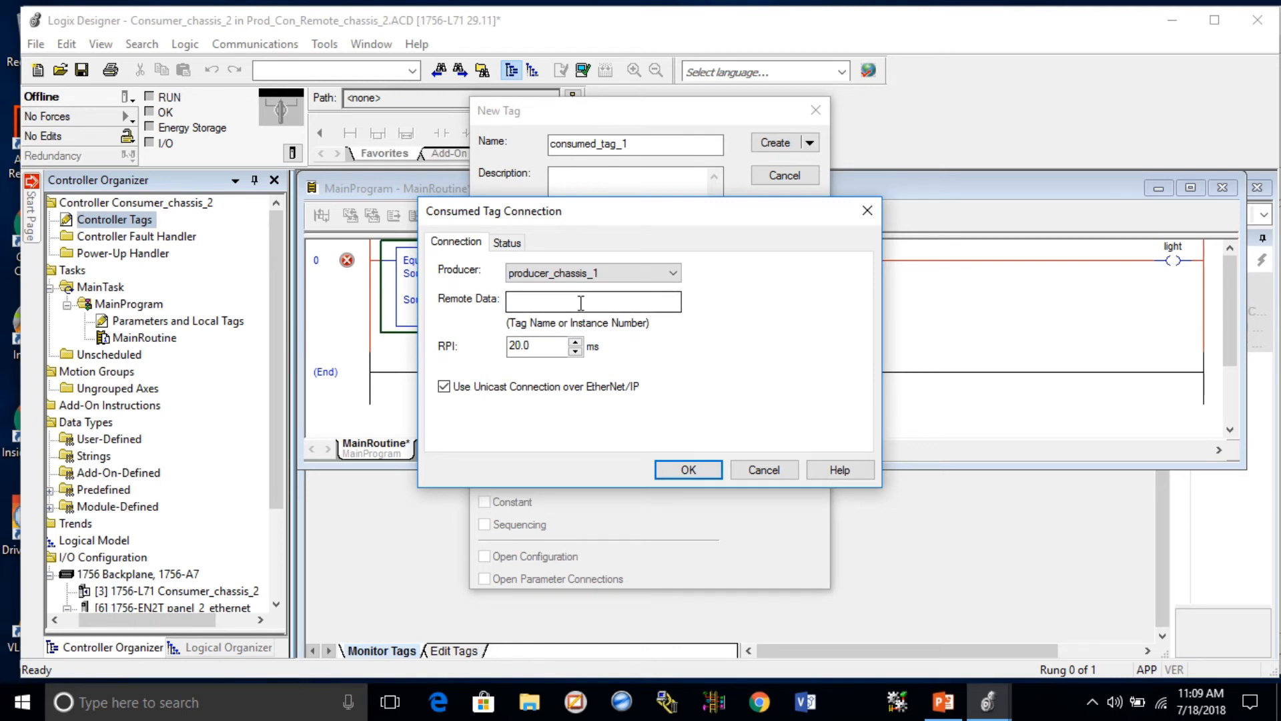
right_click(518, 301)
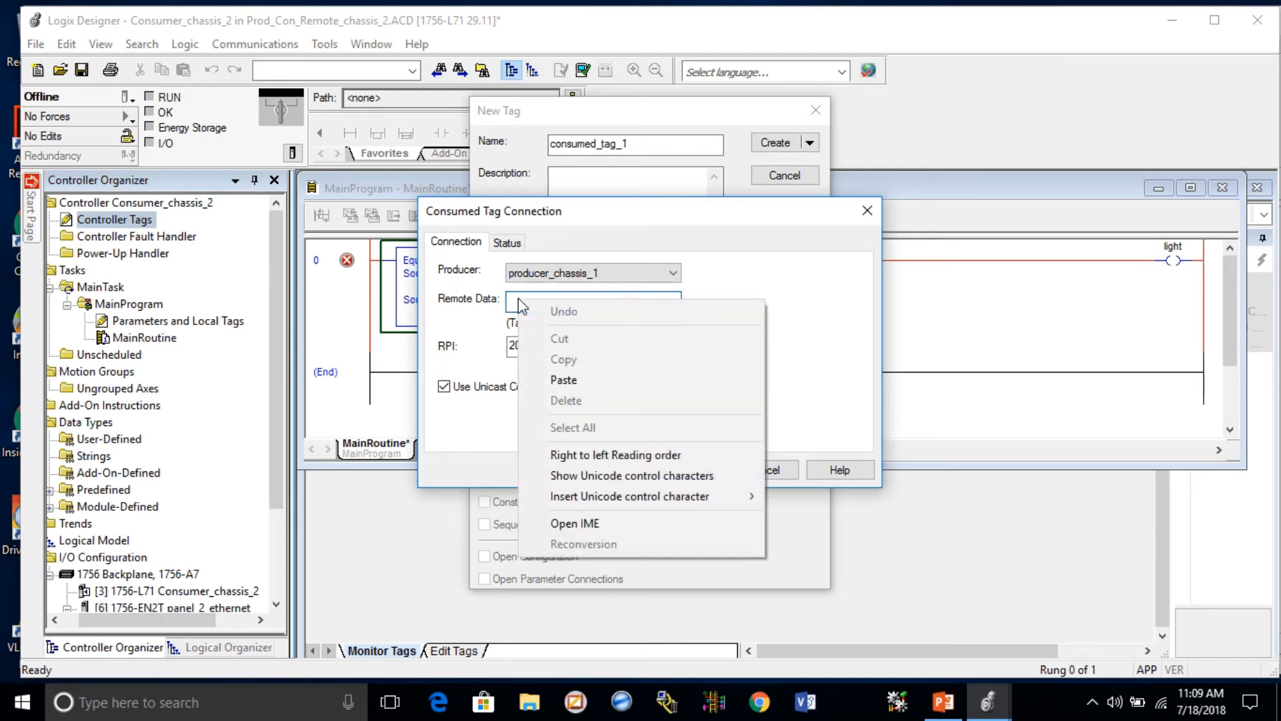
left_click(564, 380)
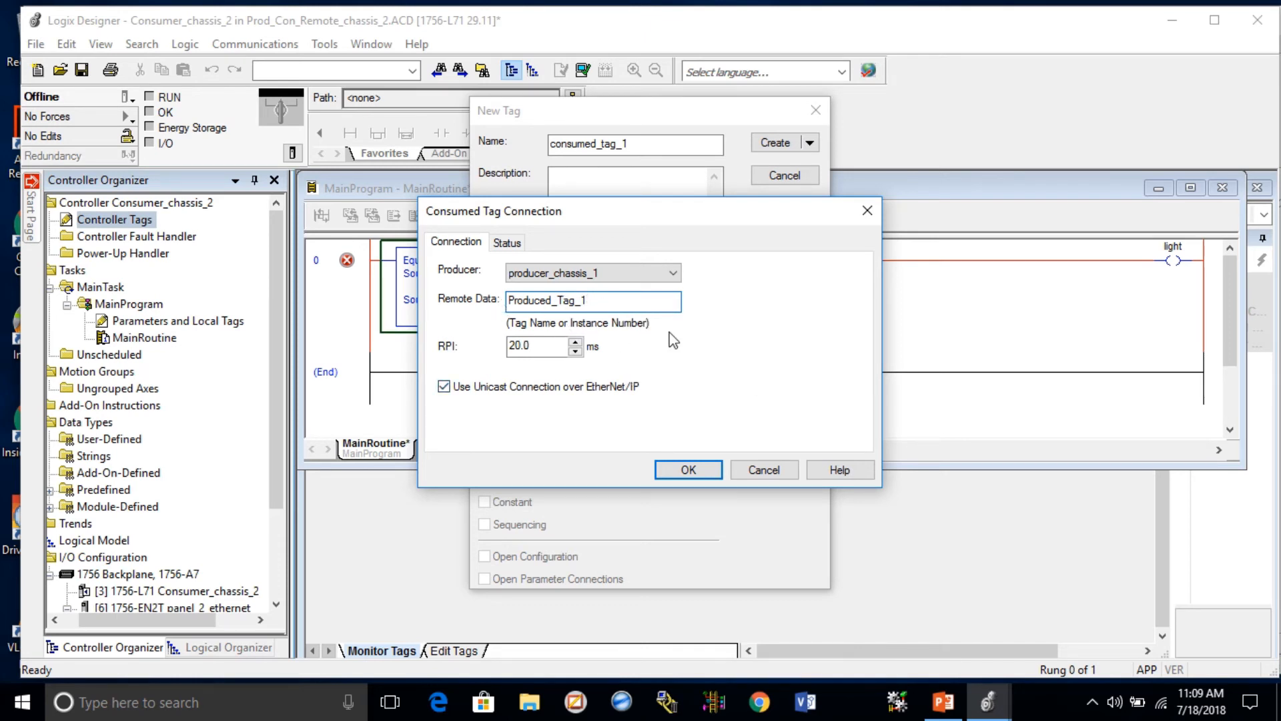
left_click(700, 471)
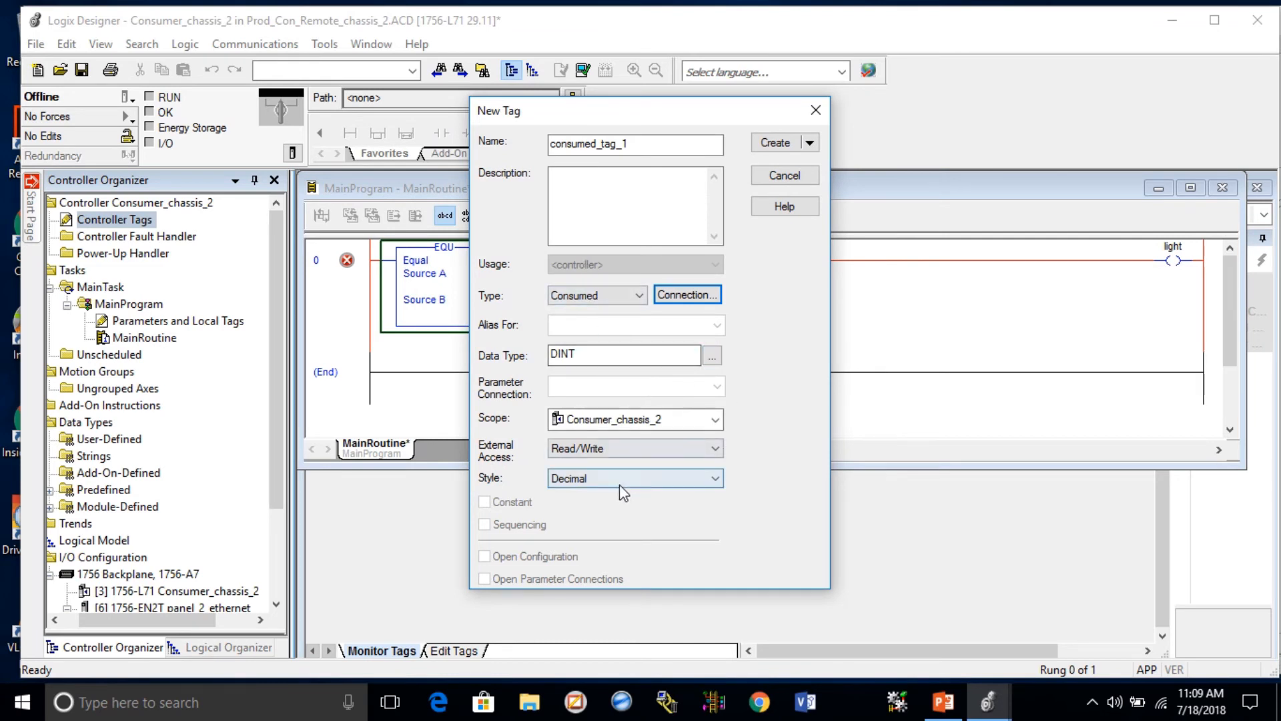
left_click(772, 144)
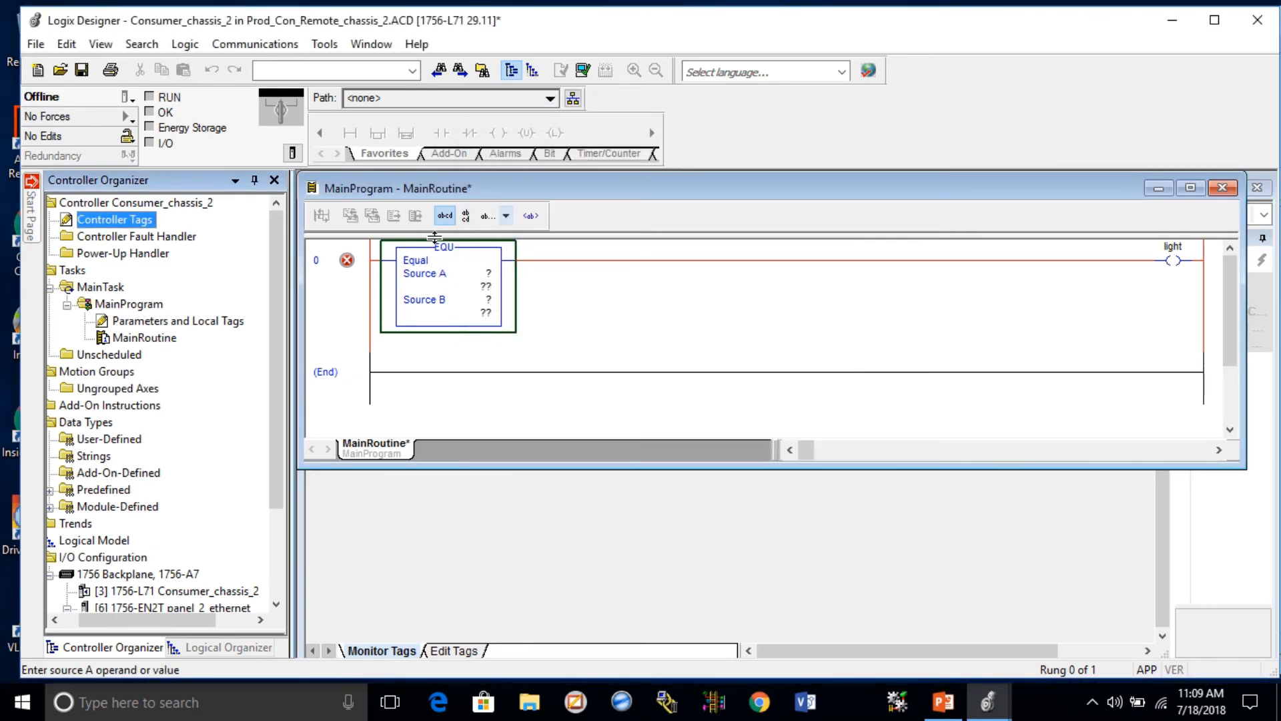
Step: Assign consumed_tag_1 as Source A of the EQU instruction on rung 0
double_click(491, 279)
left_click(508, 277)
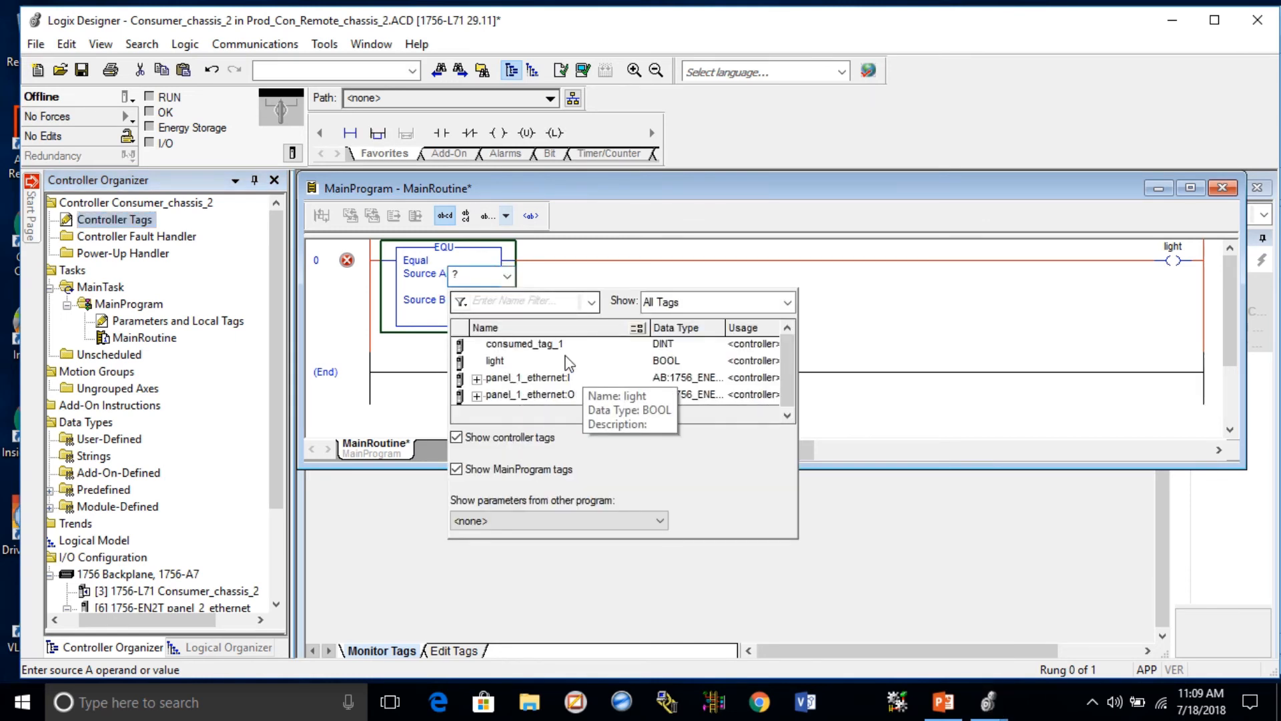
left_click(549, 347)
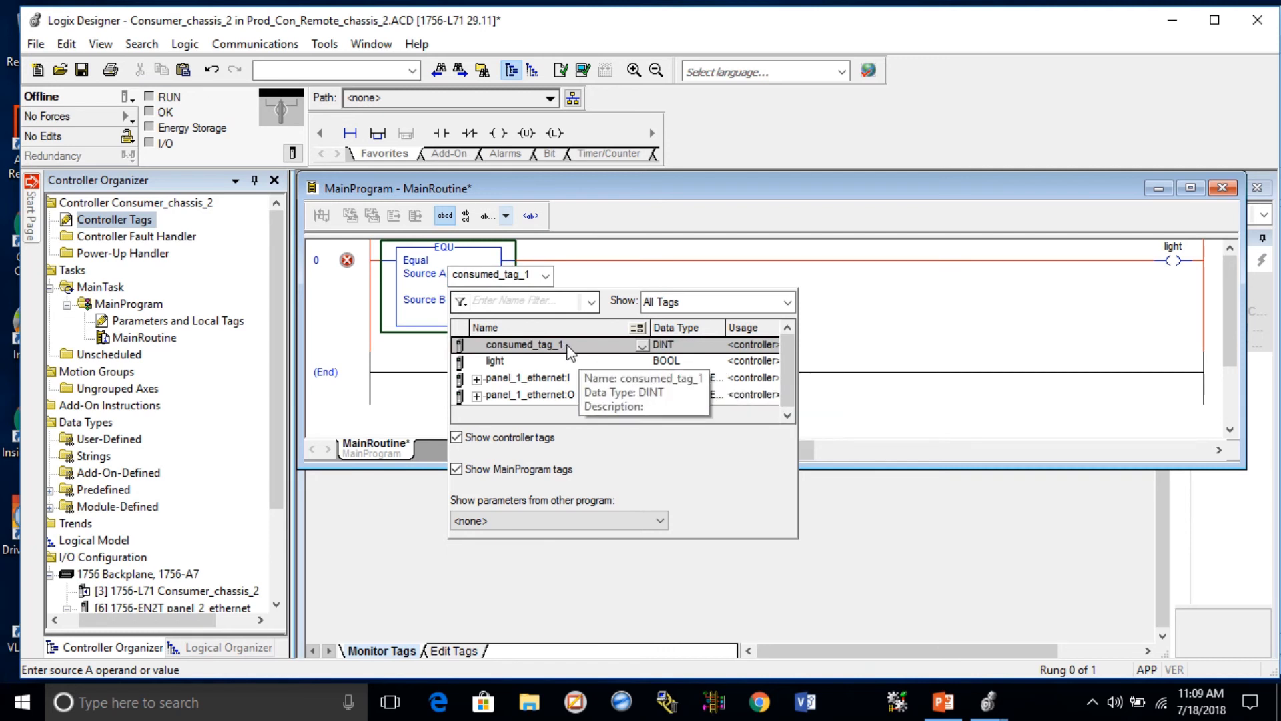
double_click(520, 346)
key("Return")
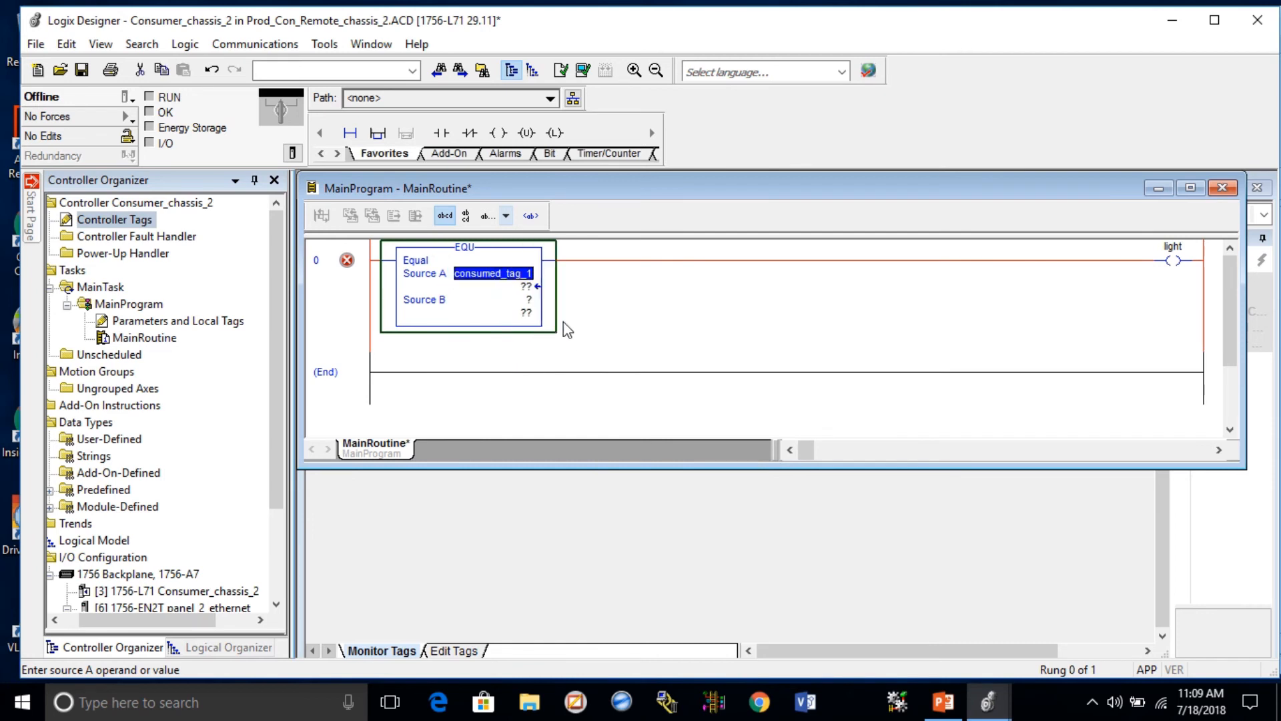
Step: Set Source B of the EQU instruction on rung 0 to 10
left_click(530, 301)
left_click(532, 306)
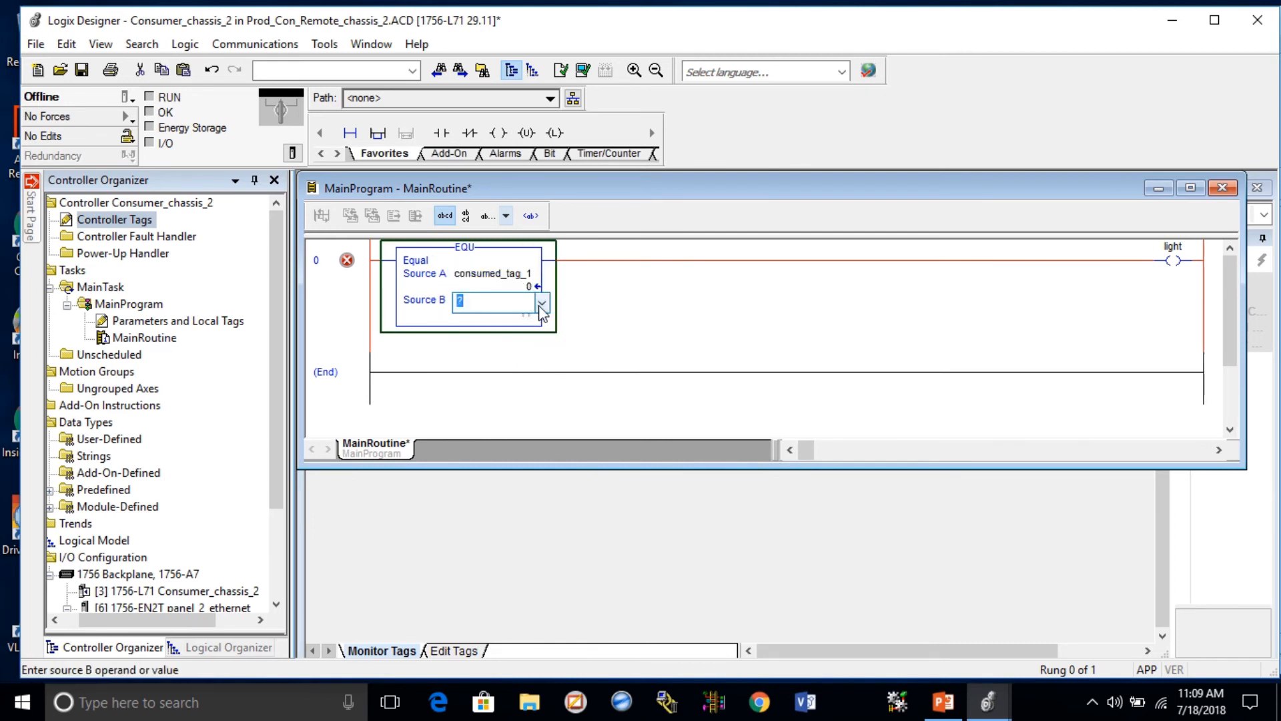
type("1")
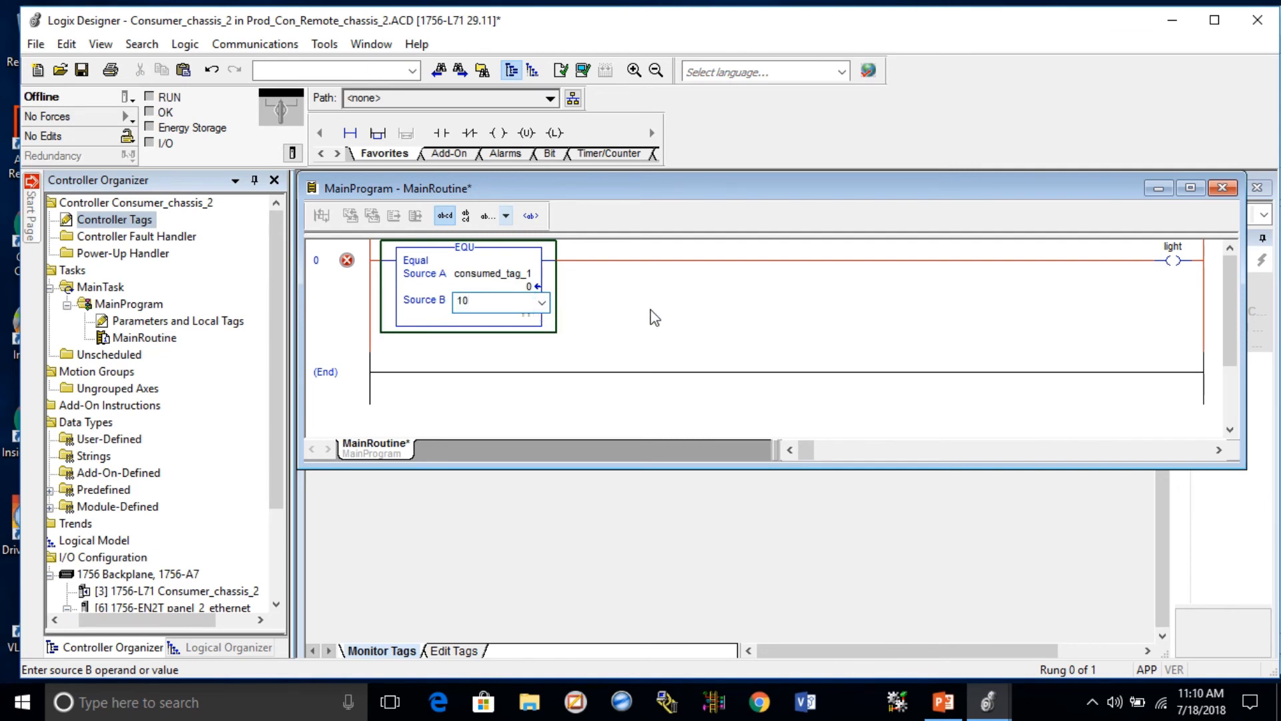
type("0")
key("Return")
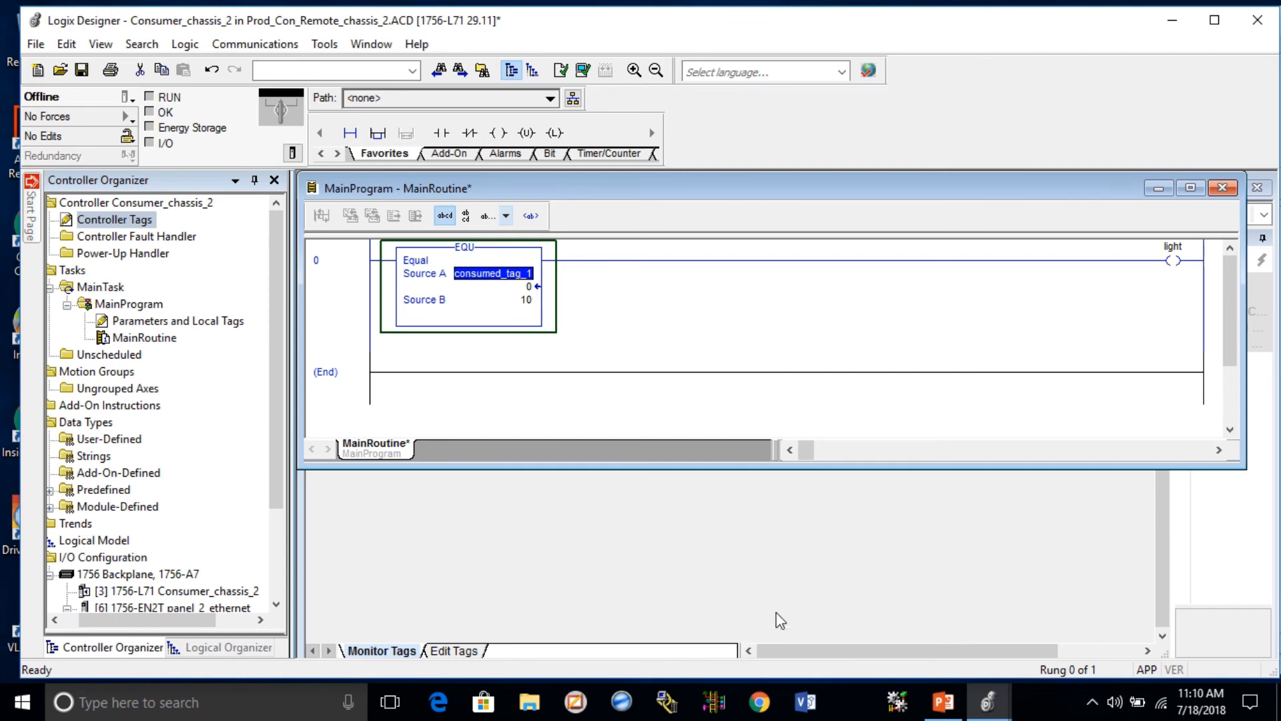
Step: Review the counter and move rungs in the Producer_chassis_1 project and return to the Consumer_chassis_2 project
left_click(990, 708)
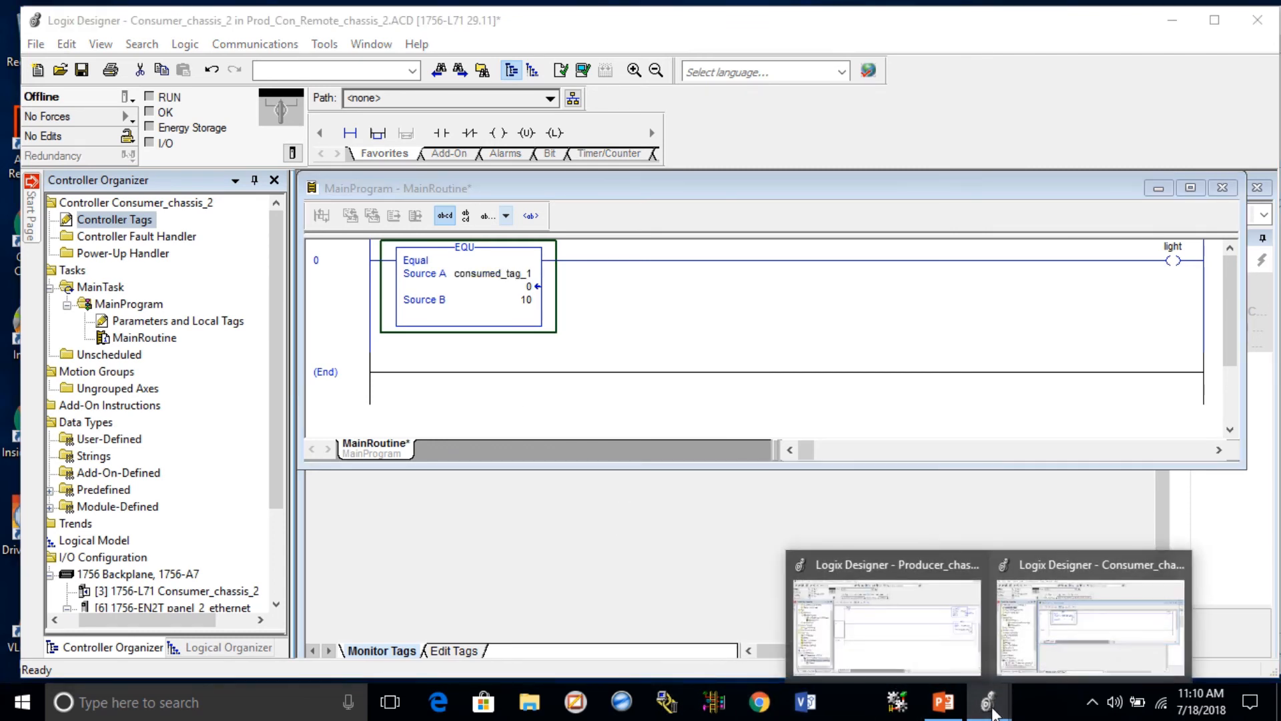
left_click(879, 631)
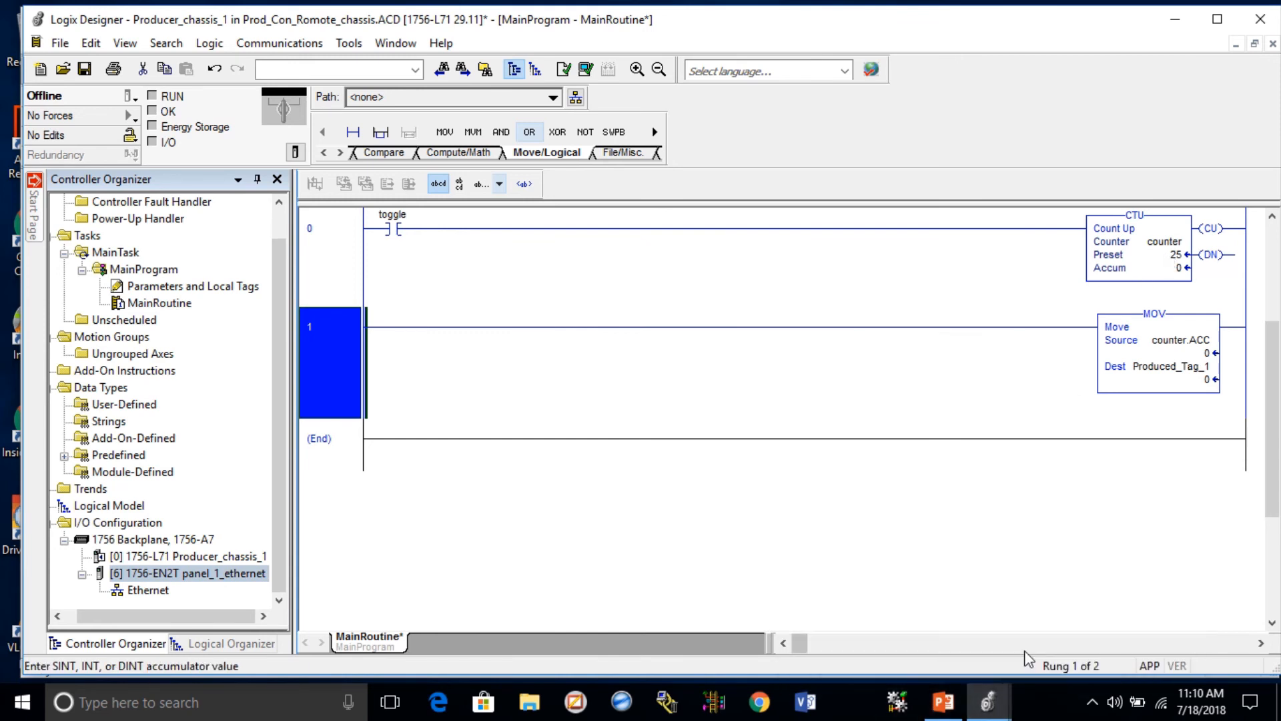
mouse_move(1002, 714)
left_click(1039, 632)
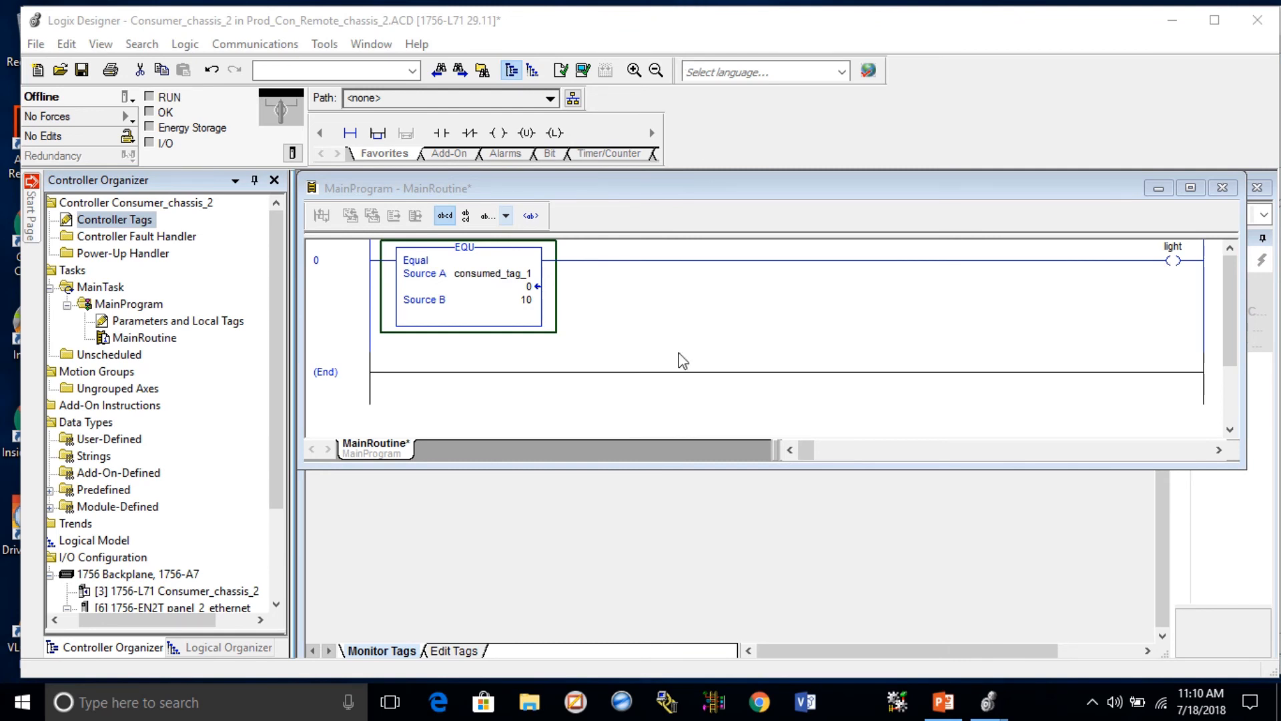
mouse_move(939, 706)
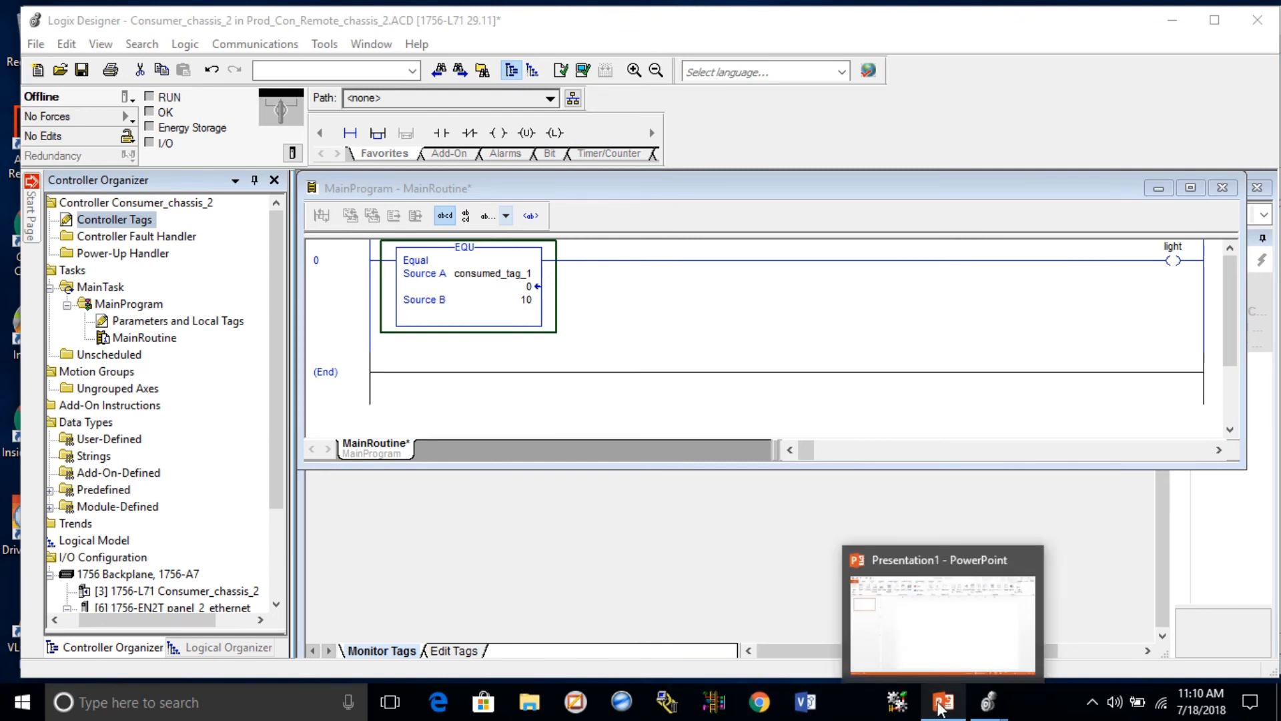
mouse_move(513, 41)
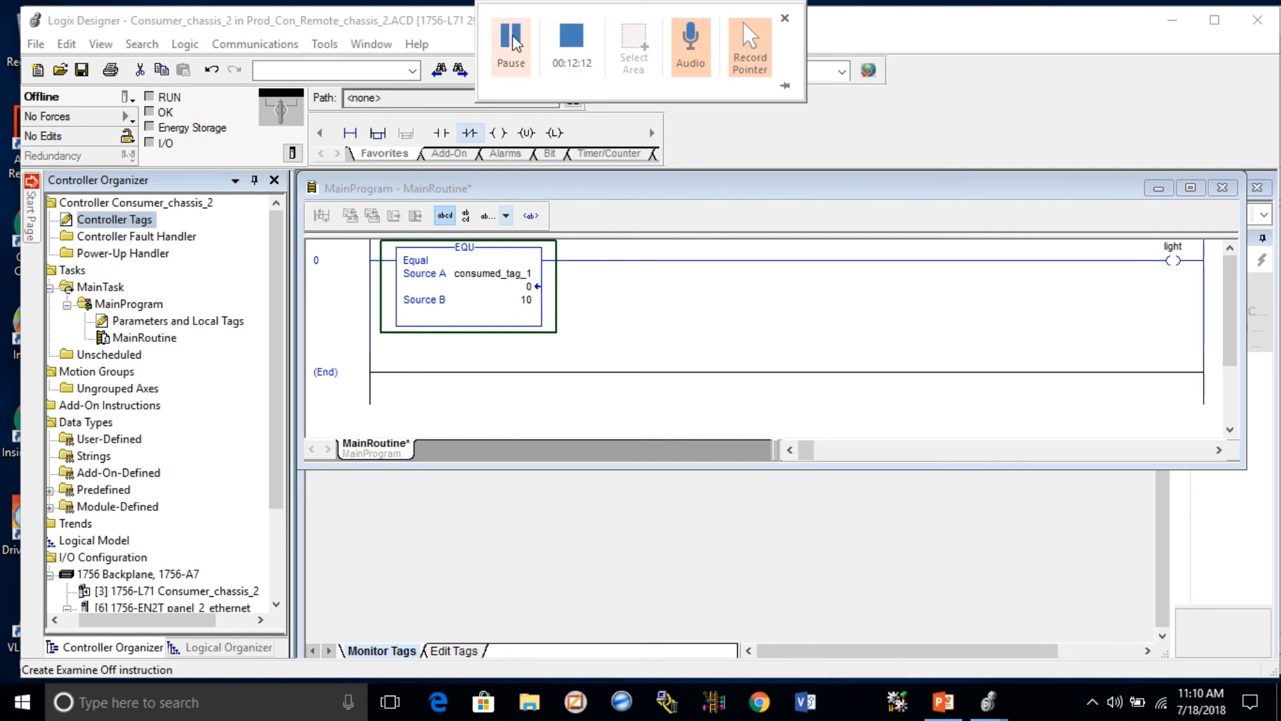
left_click(513, 41)
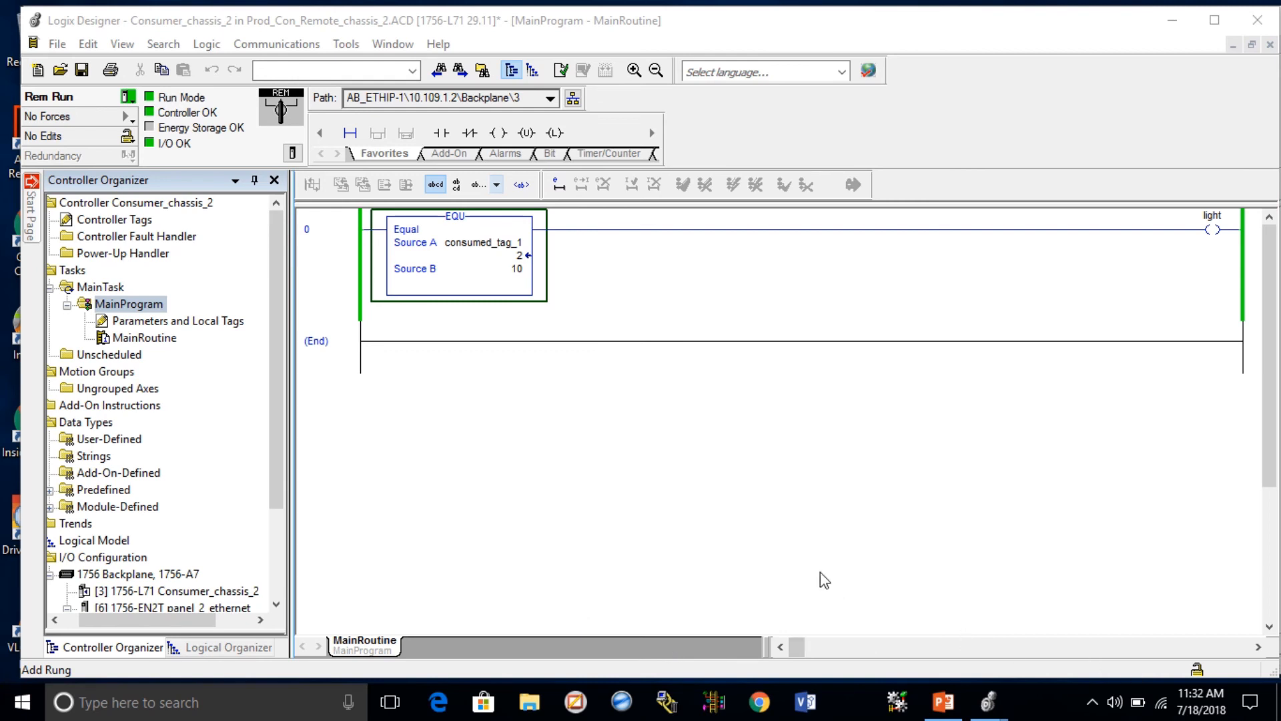
Step: Switch to the online Producer_chassis_1 project and toggle the bit of the toggle contact on rung 0
mouse_move(970, 696)
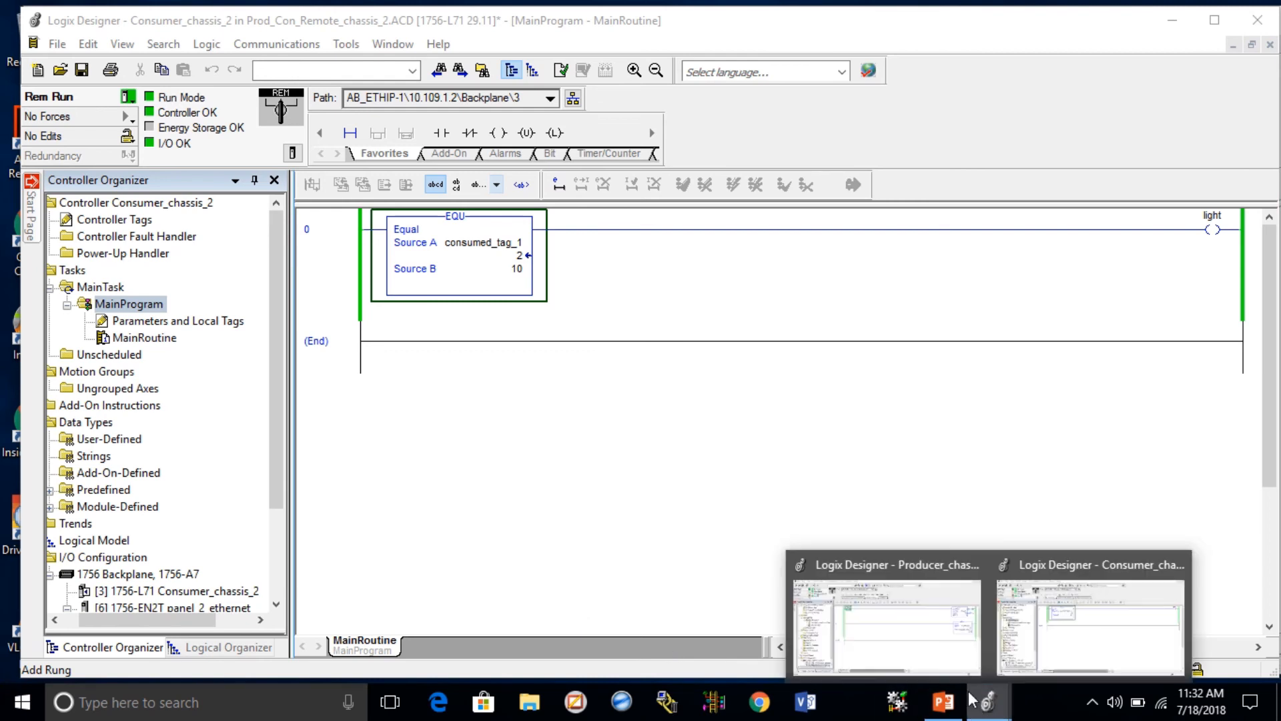
left_click(910, 645)
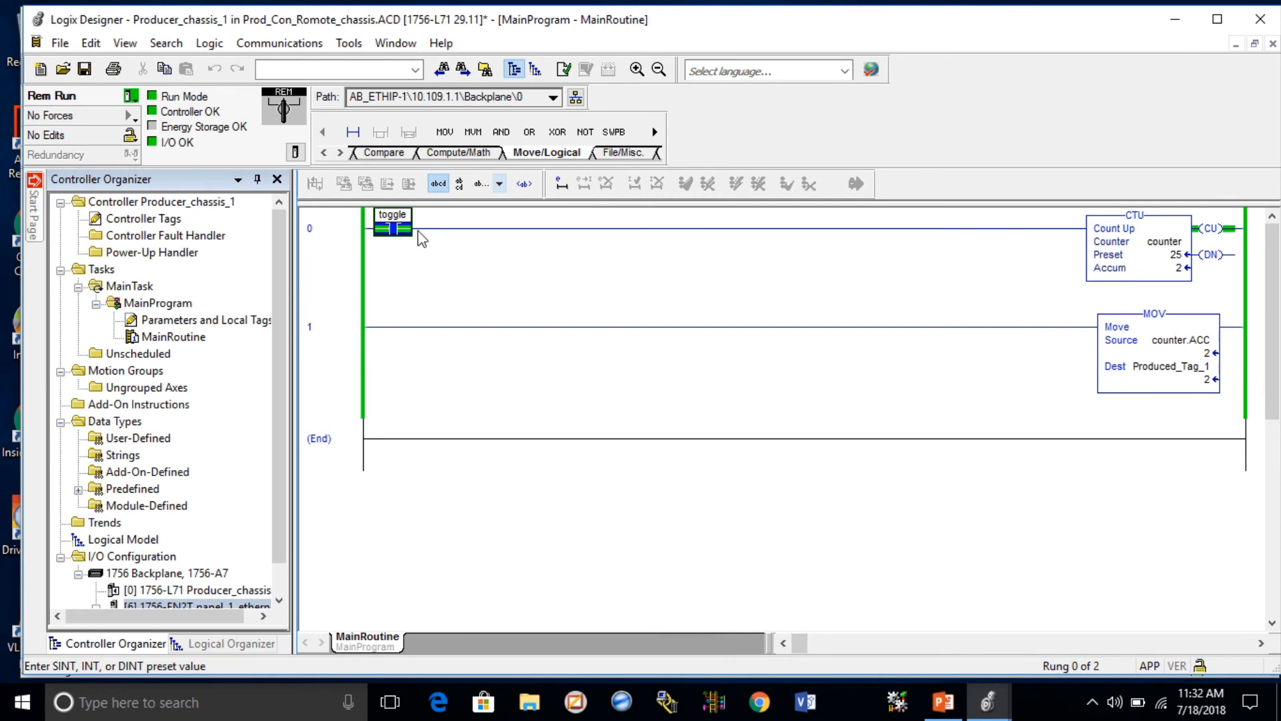
right_click(400, 230)
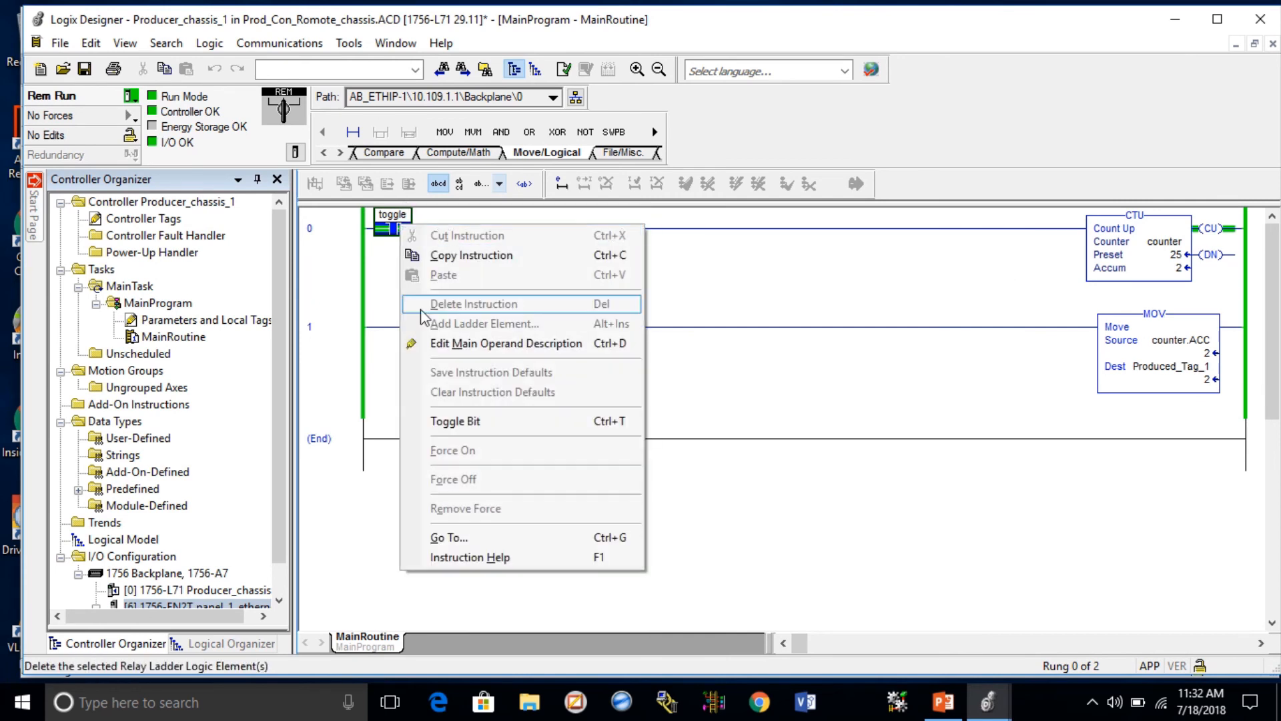
left_click(461, 421)
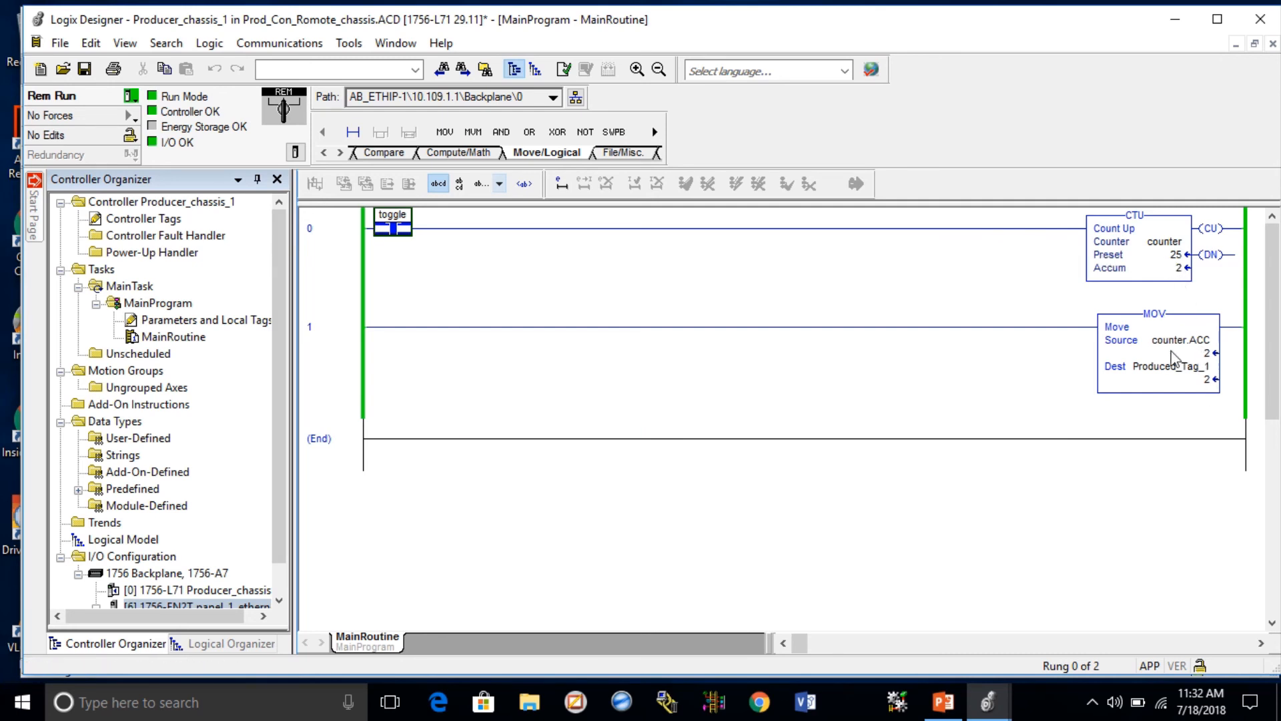
Step: Compare the MOV value of Produced_Tag_1 in the producer project with consumed_tag_1 in the consumer's EQU instruction
mouse_move(1200, 354)
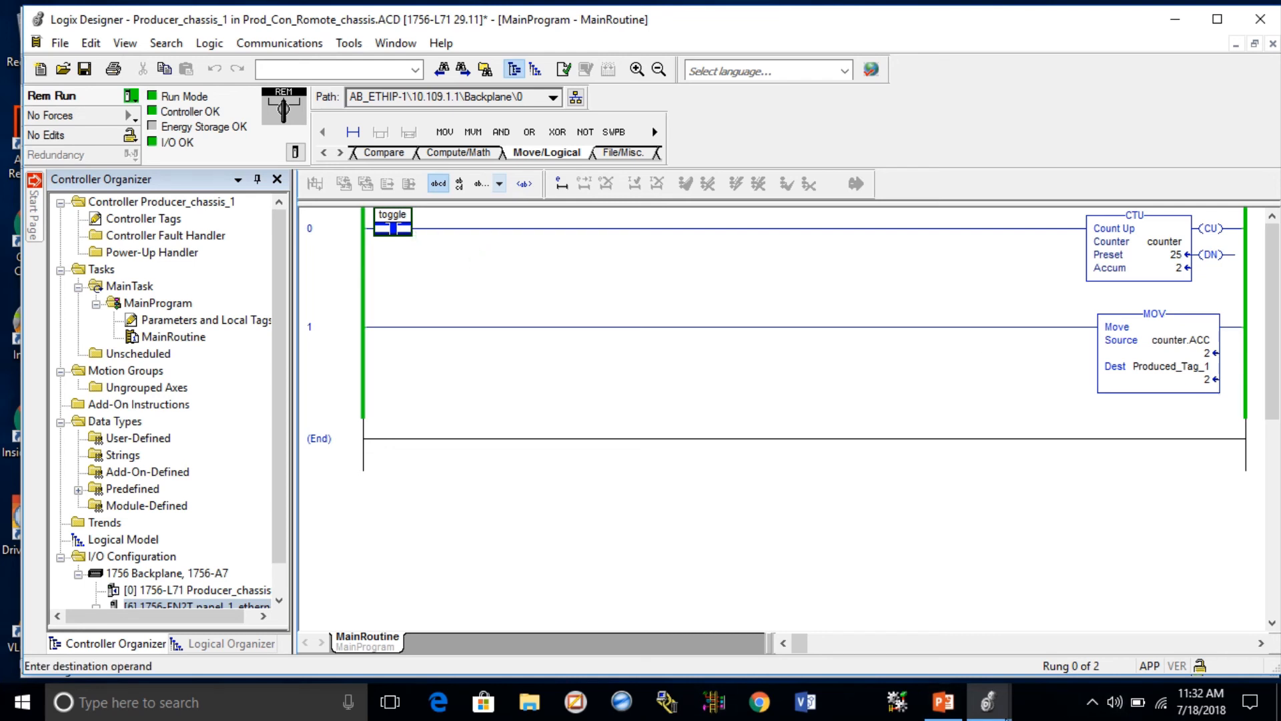
mouse_move(988, 701)
left_click(1052, 651)
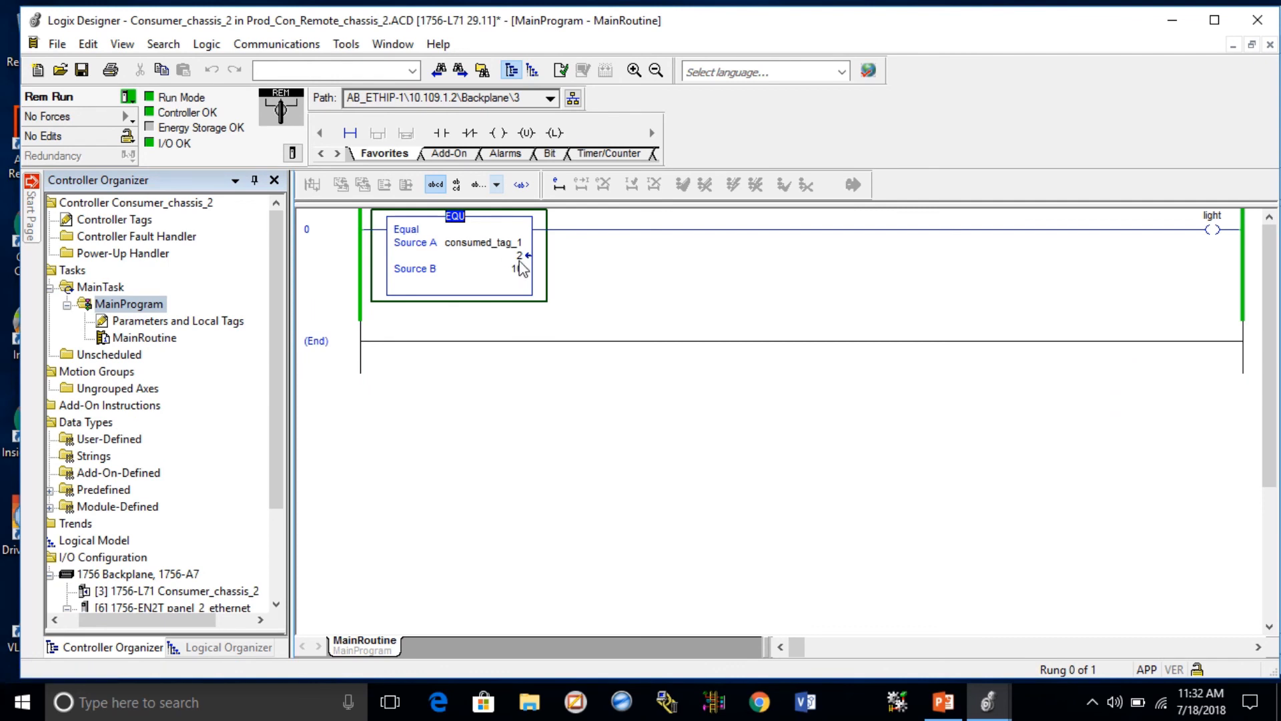
mouse_move(522, 267)
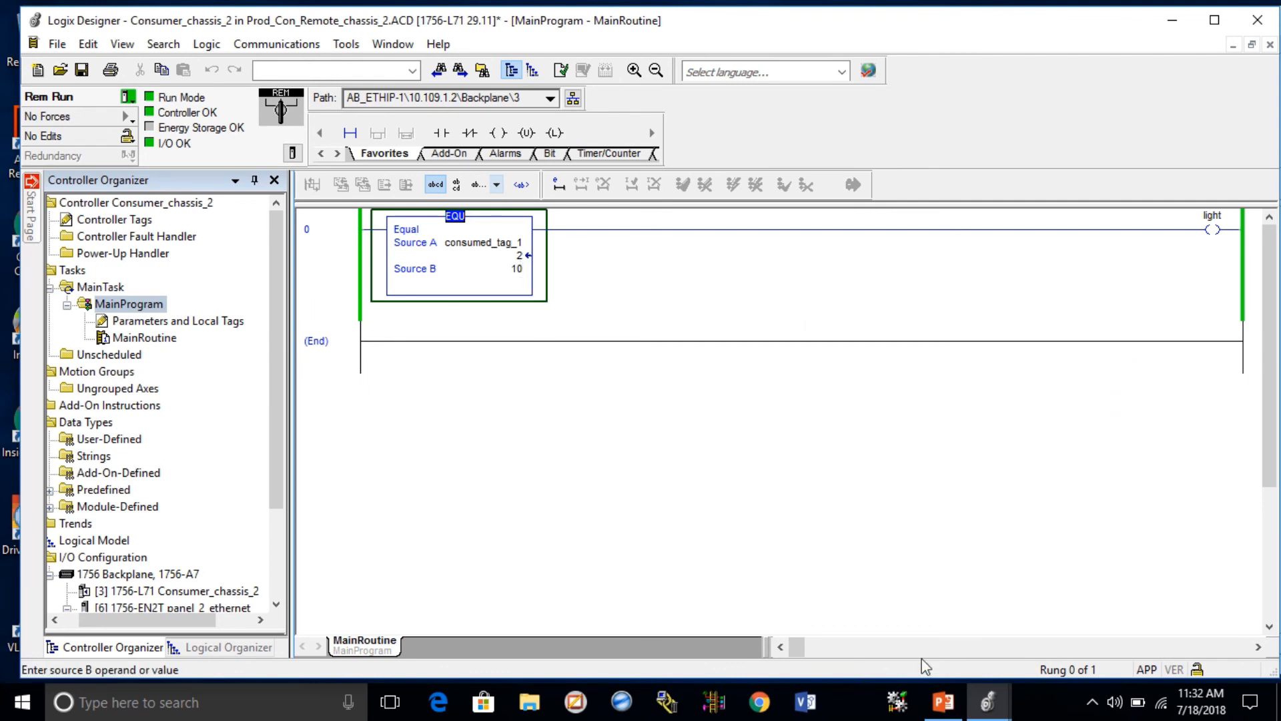
Step: Switch to the Producer_chassis_1 project and toggle on the bit of the toggle contact on rung 0
left_click(983, 703)
left_click(938, 640)
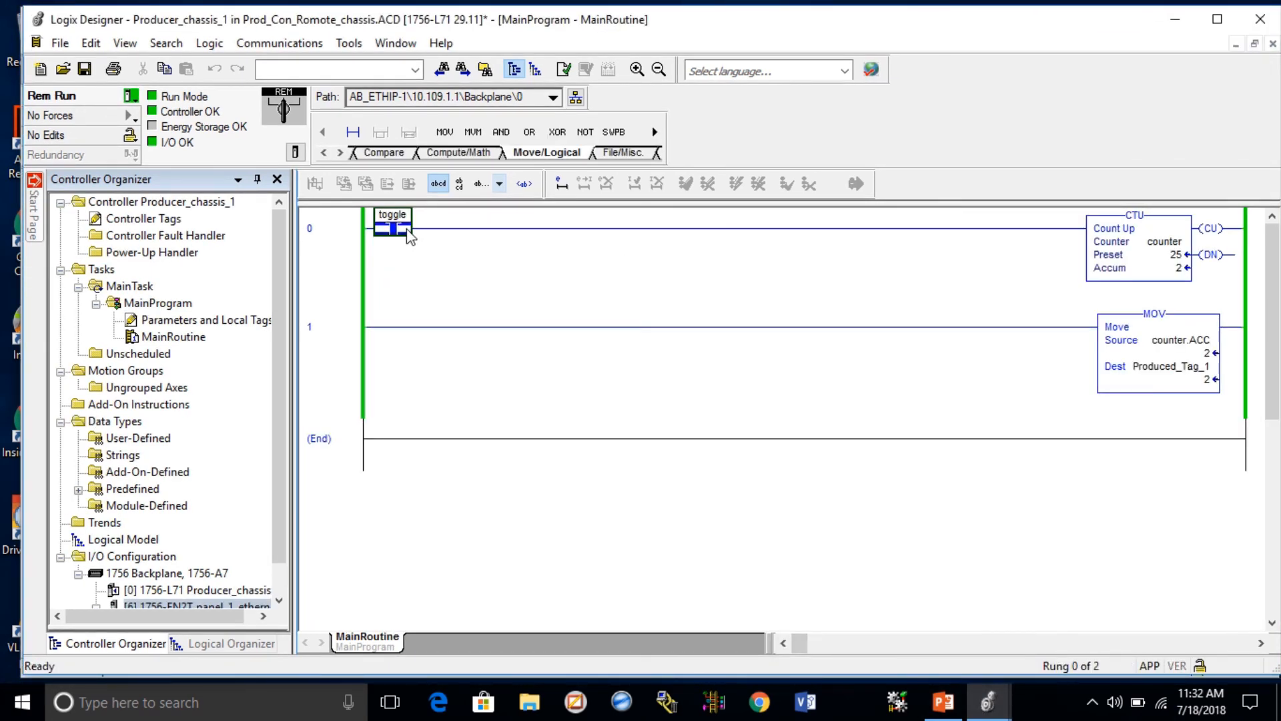
right_click(406, 229)
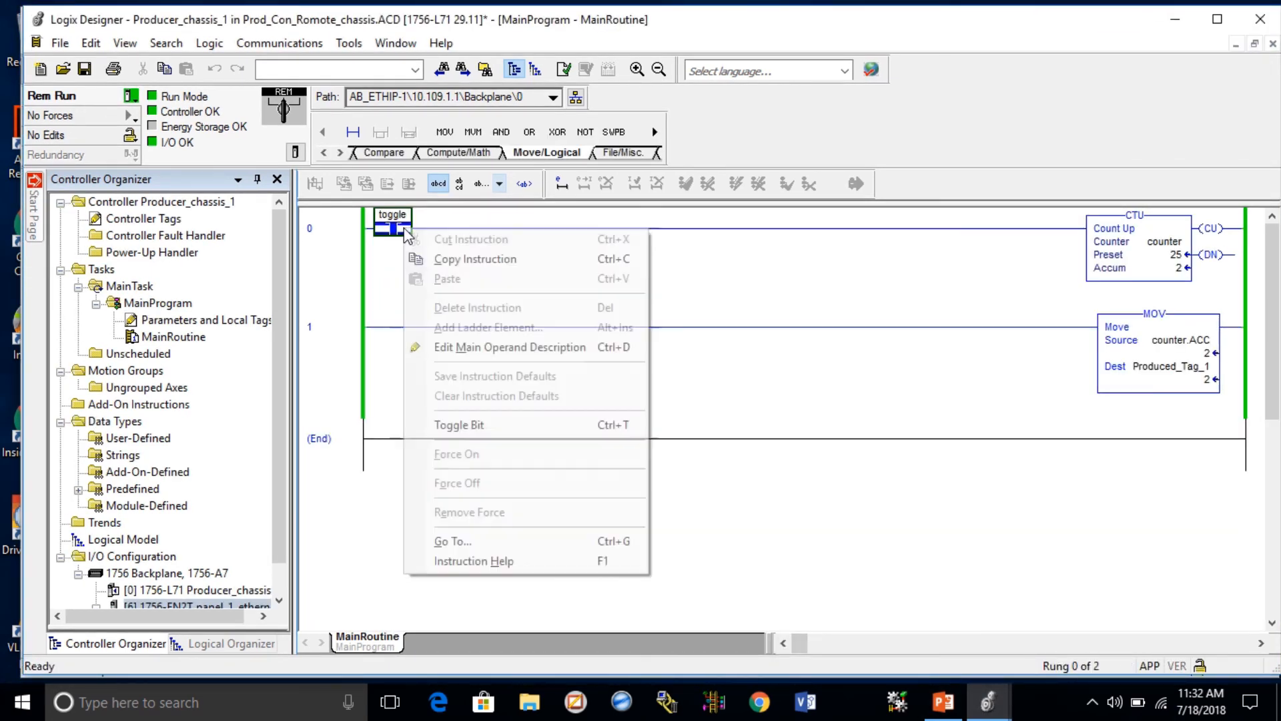
left_click(453, 431)
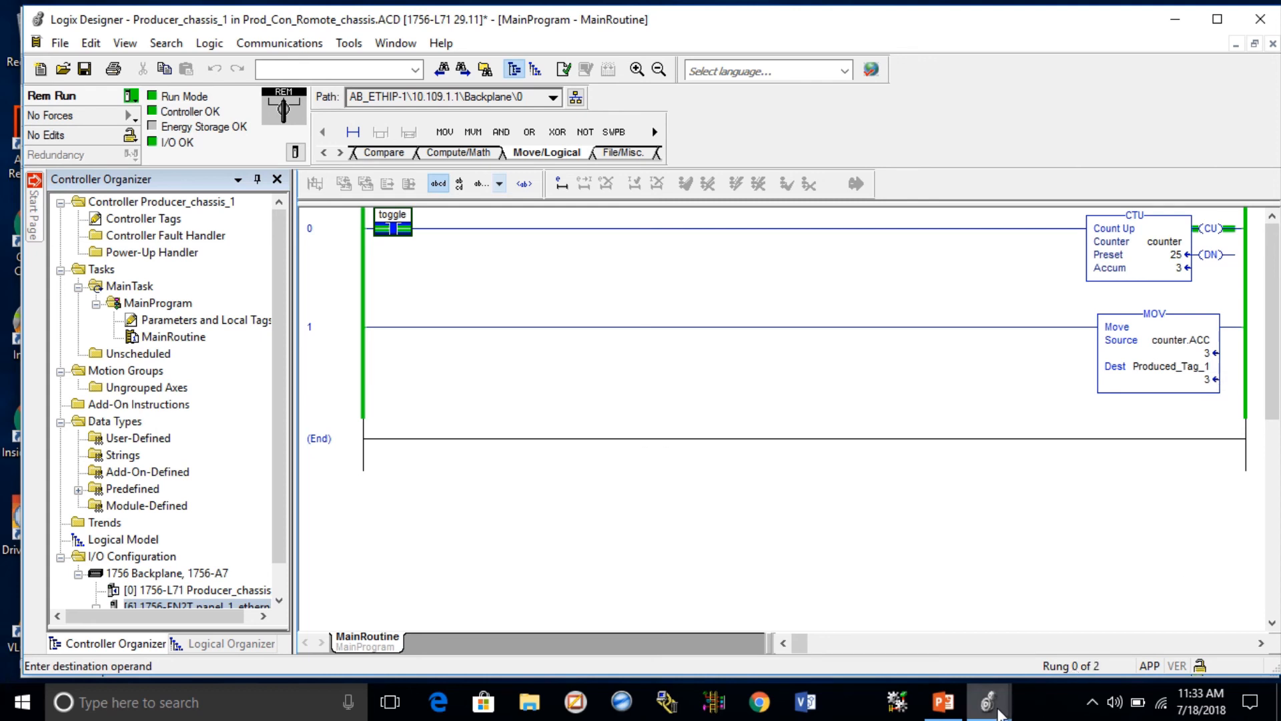
Step: Bring up the Consumer_chassis_2 project and arrange it side by side with Producer_chassis_1, each window filling half the screen
left_click(1009, 705)
left_click(1073, 661)
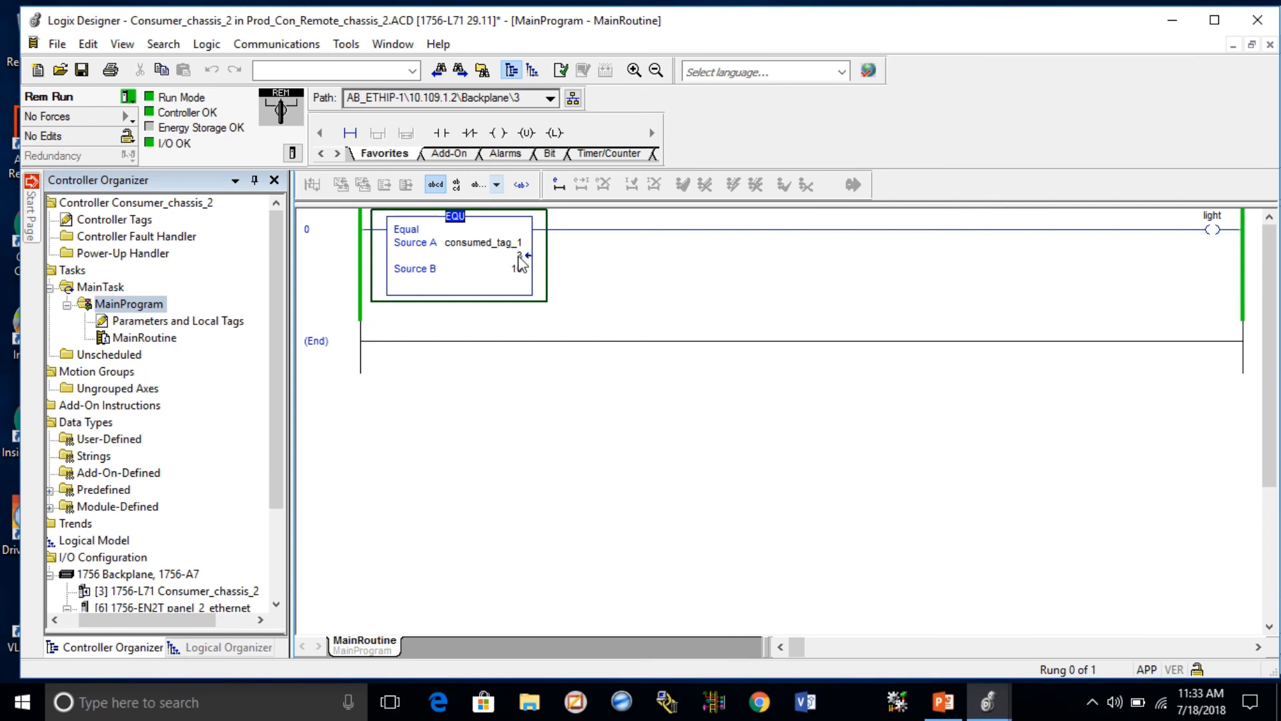
left_click_drag(712, 27, 1011, 32)
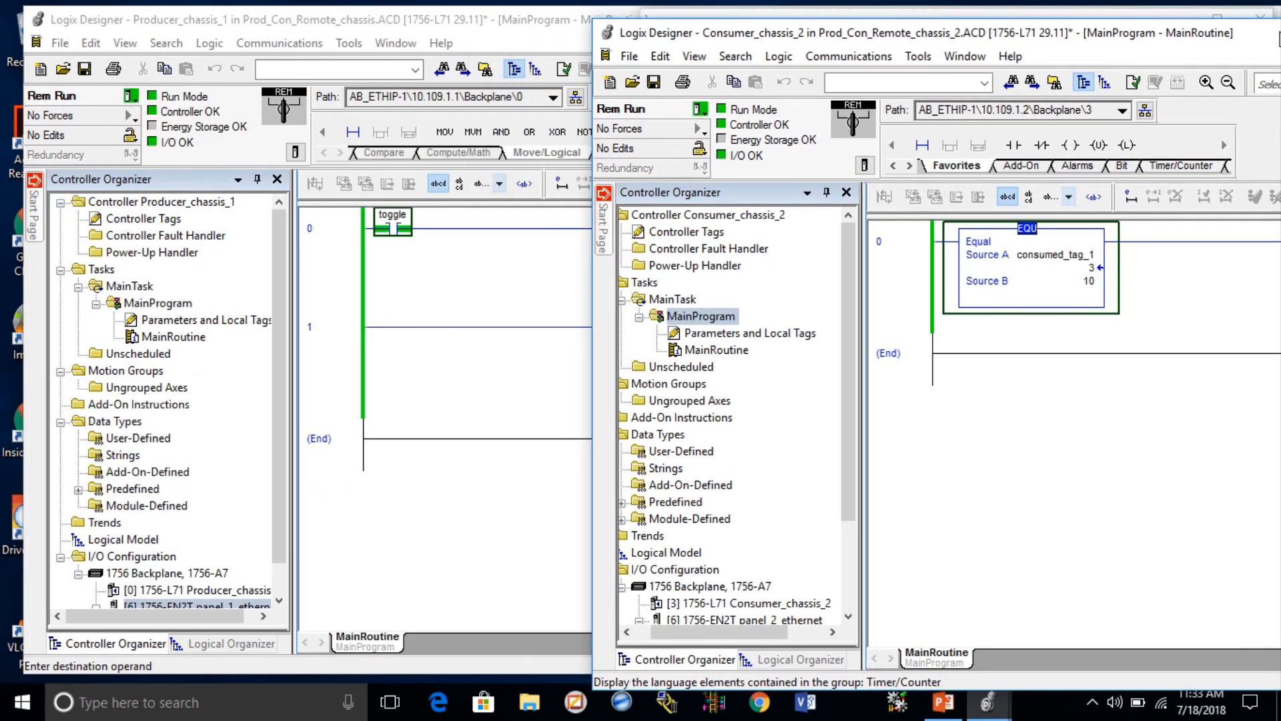
left_click_drag(1279, 37, 1278, 37)
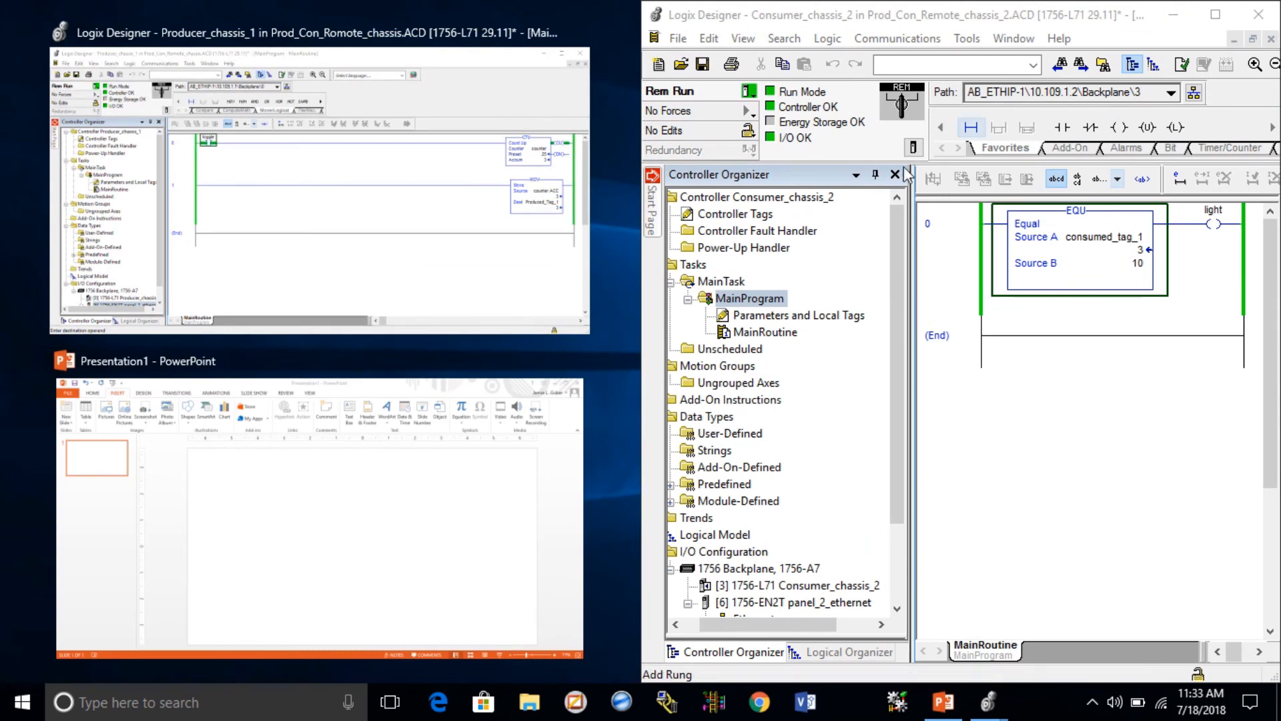
left_click(430, 281)
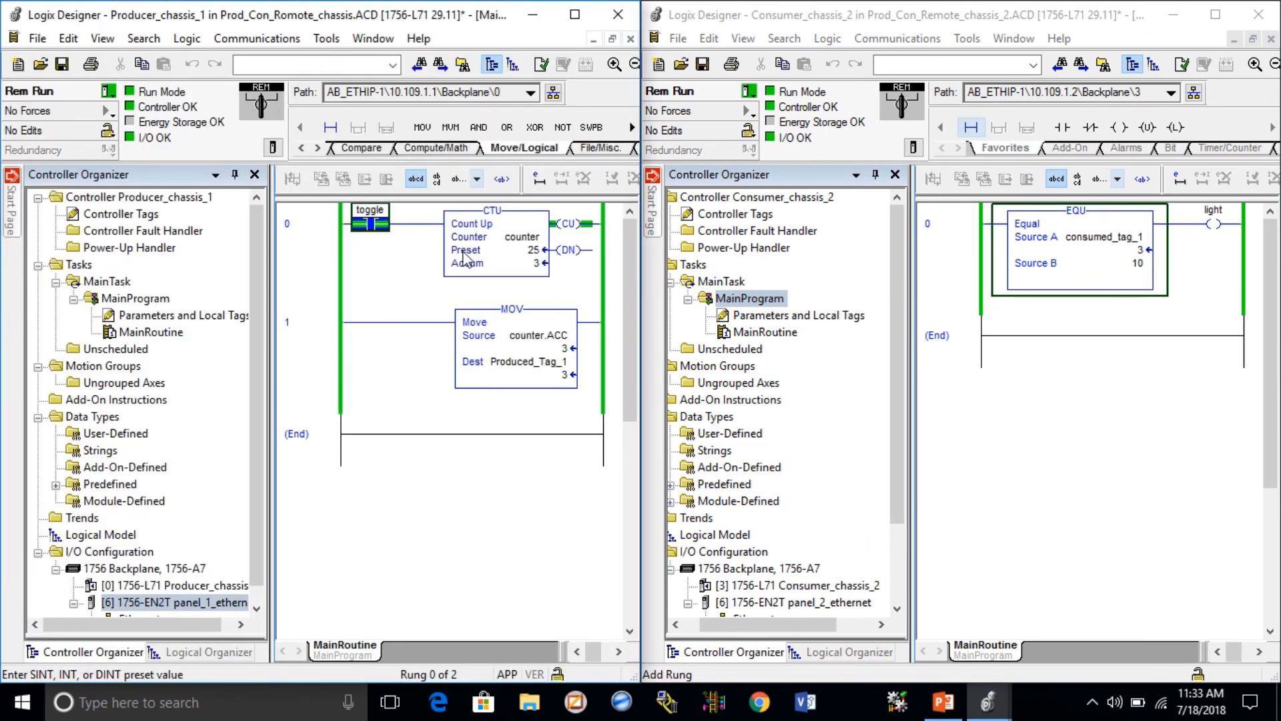
Step: Toggle the producer's rung 0 toggle contact four times, off and on twice, to advance the counter by two counts
right_click(374, 229)
left_click(446, 420)
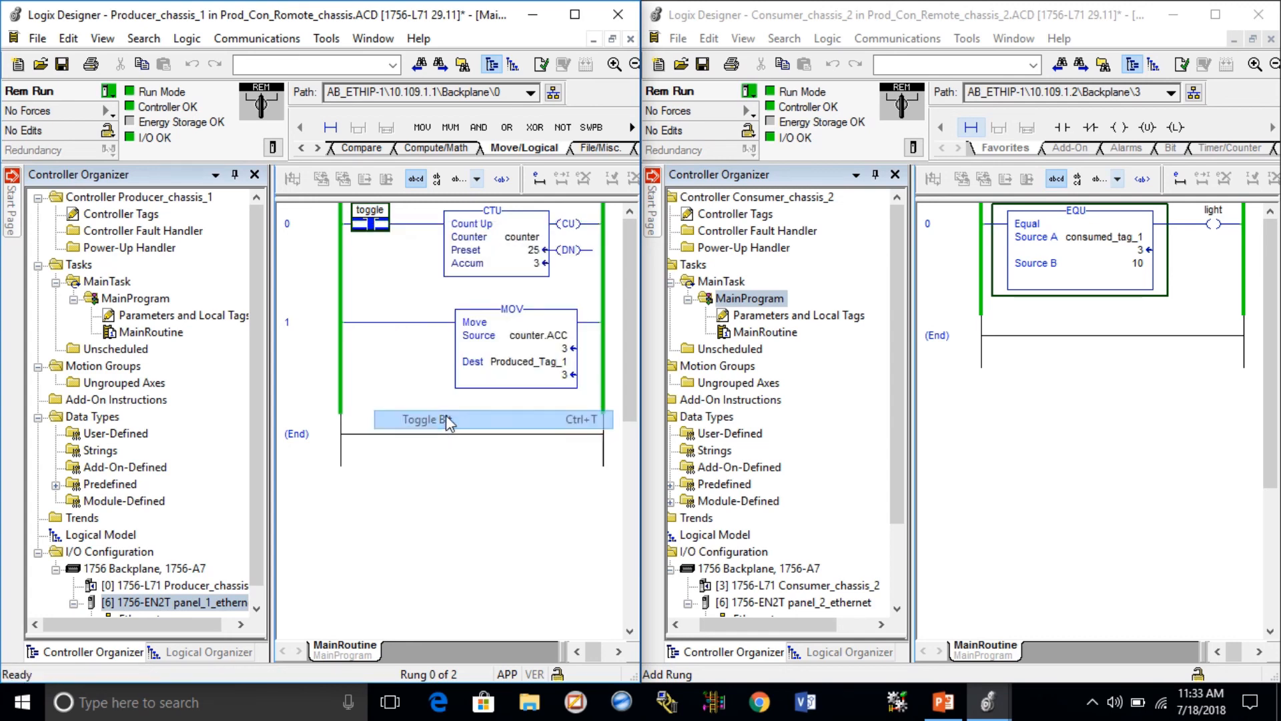
right_click(382, 225)
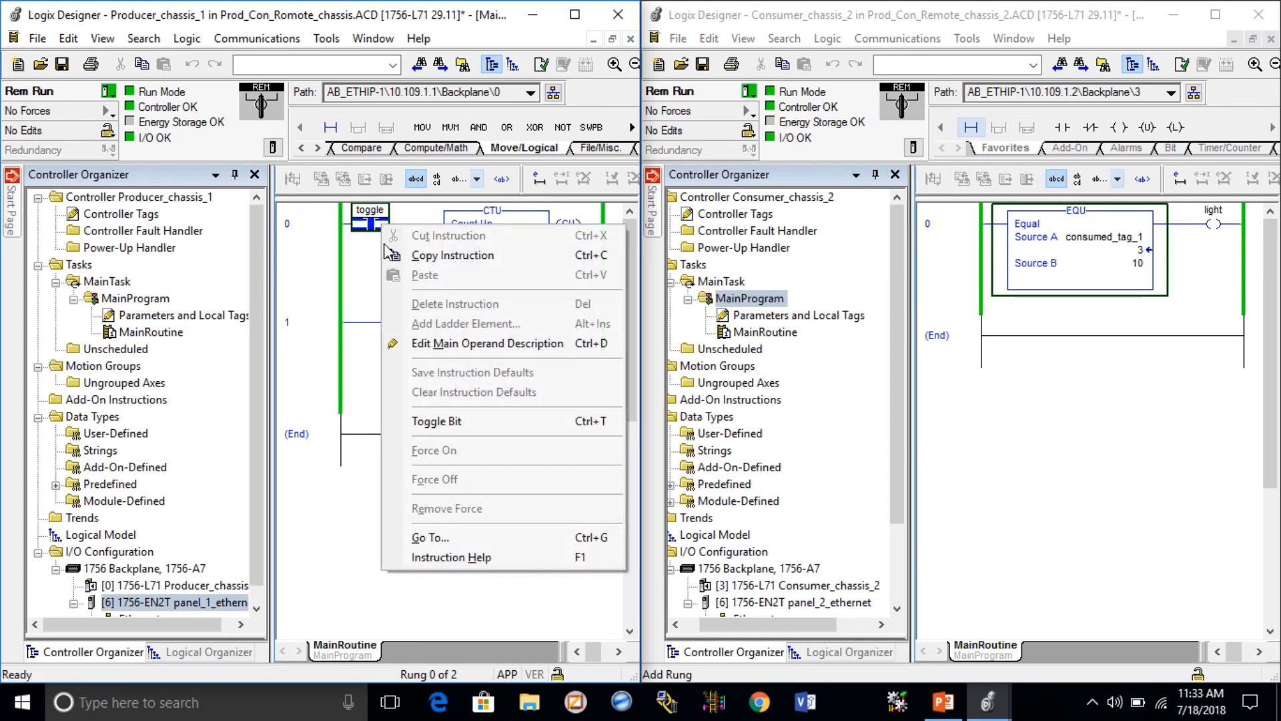
left_click(439, 421)
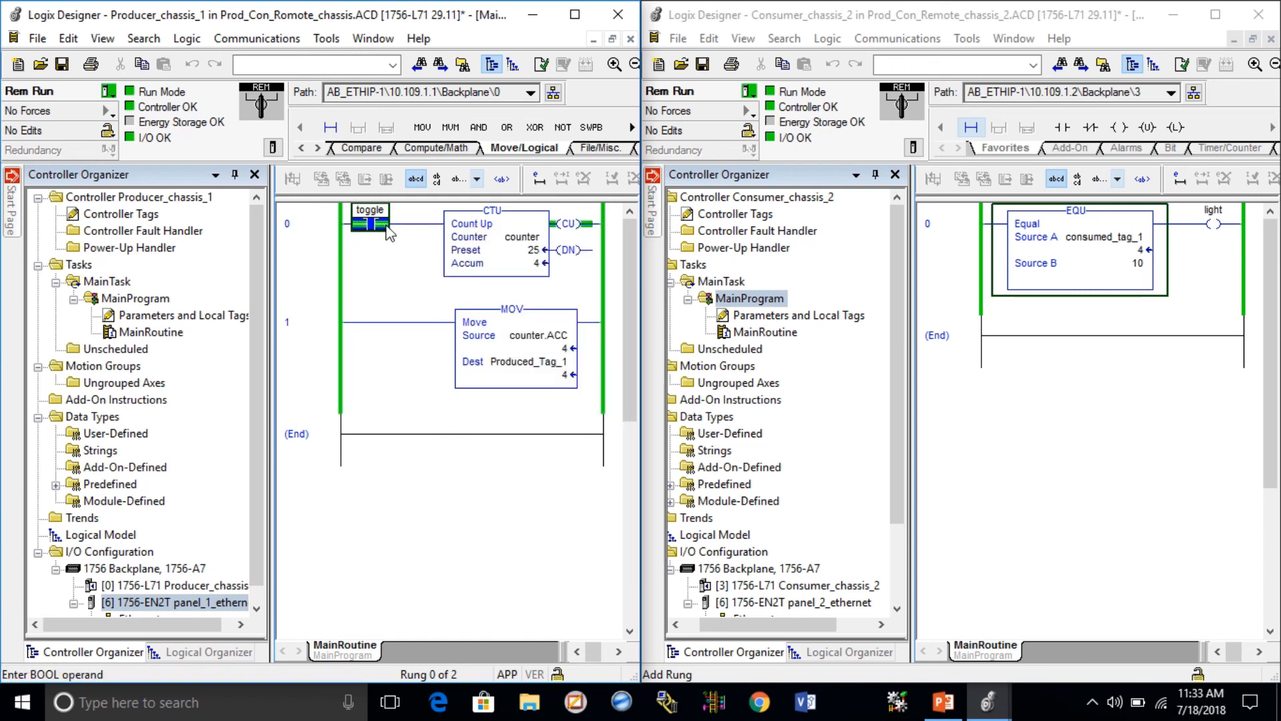
right_click(384, 227)
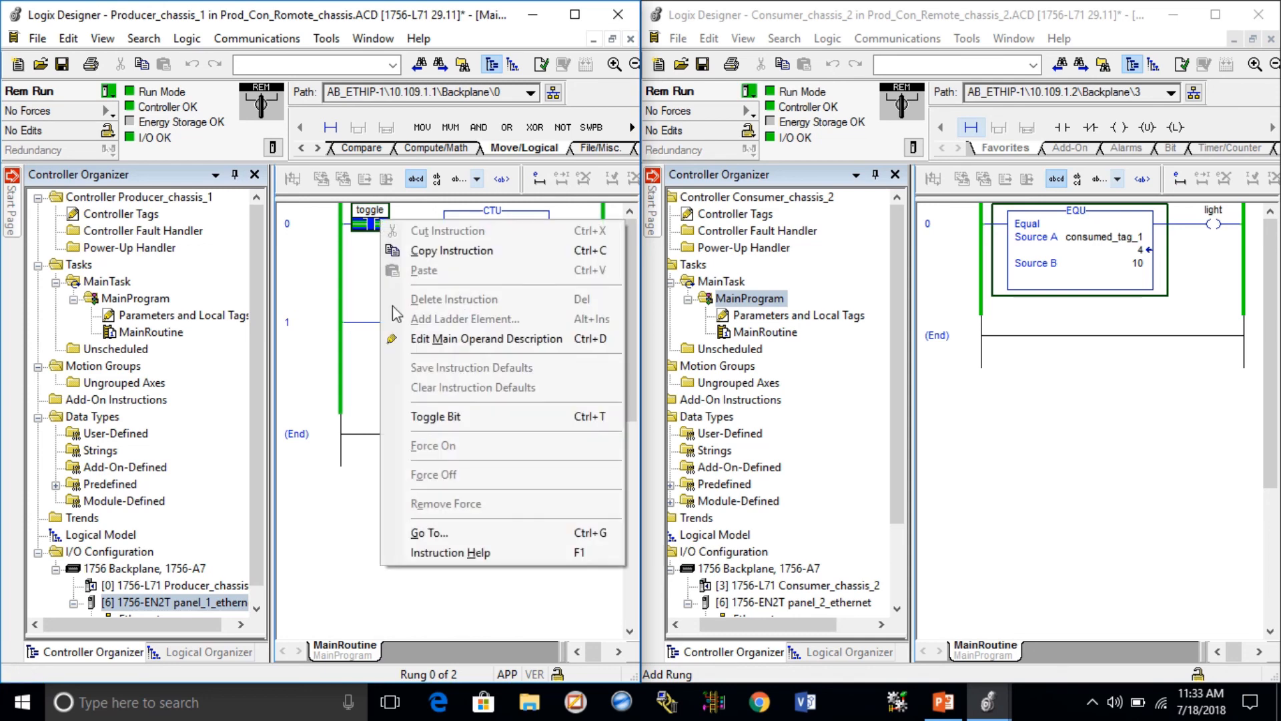
left_click(446, 421)
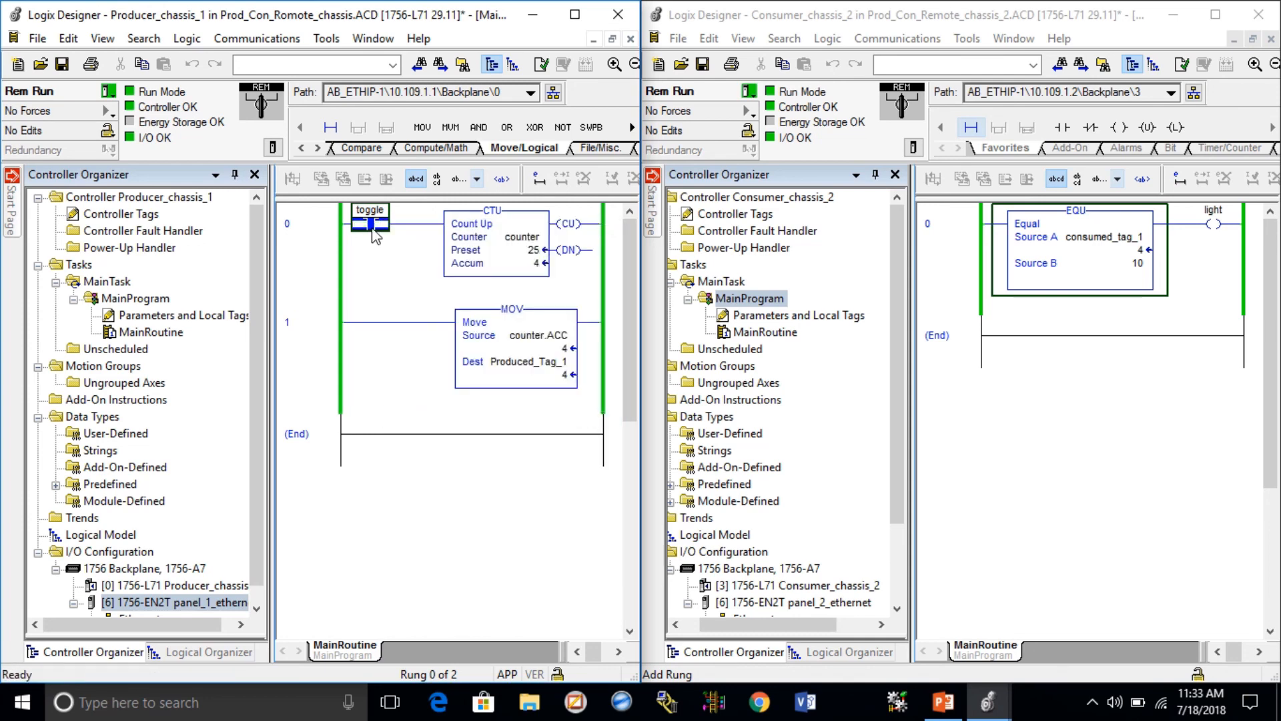
right_click(375, 231)
left_click(432, 431)
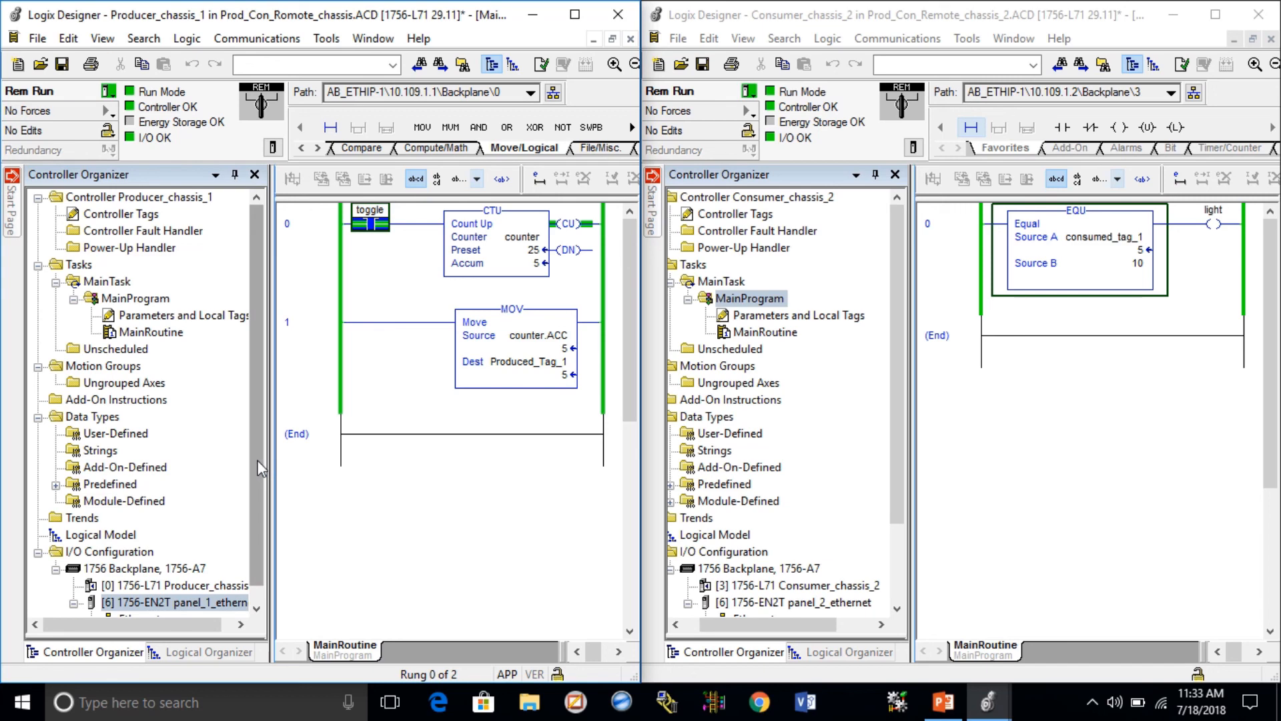
Step: Review the Ethernet modules under I/O Configuration in both the Producer_chassis_1 and Consumer_chassis_2 projects
left_click(194, 602)
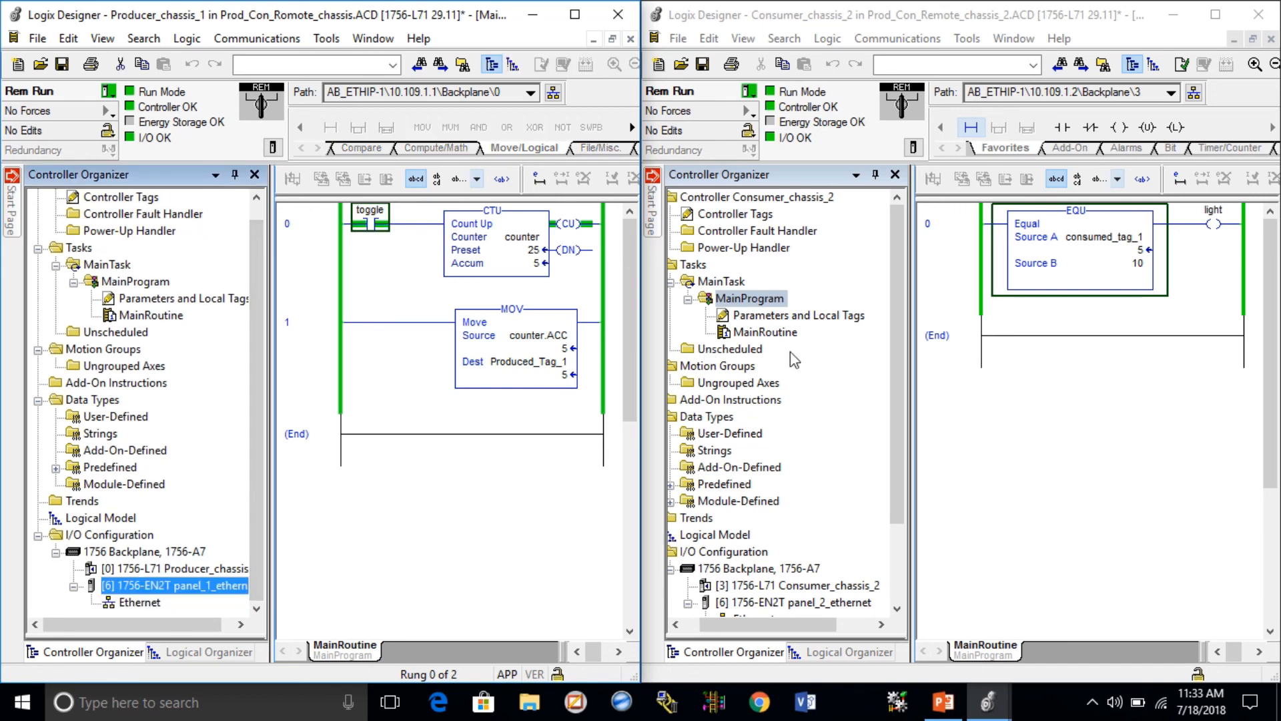
left_click_drag(899, 345, 918, 484)
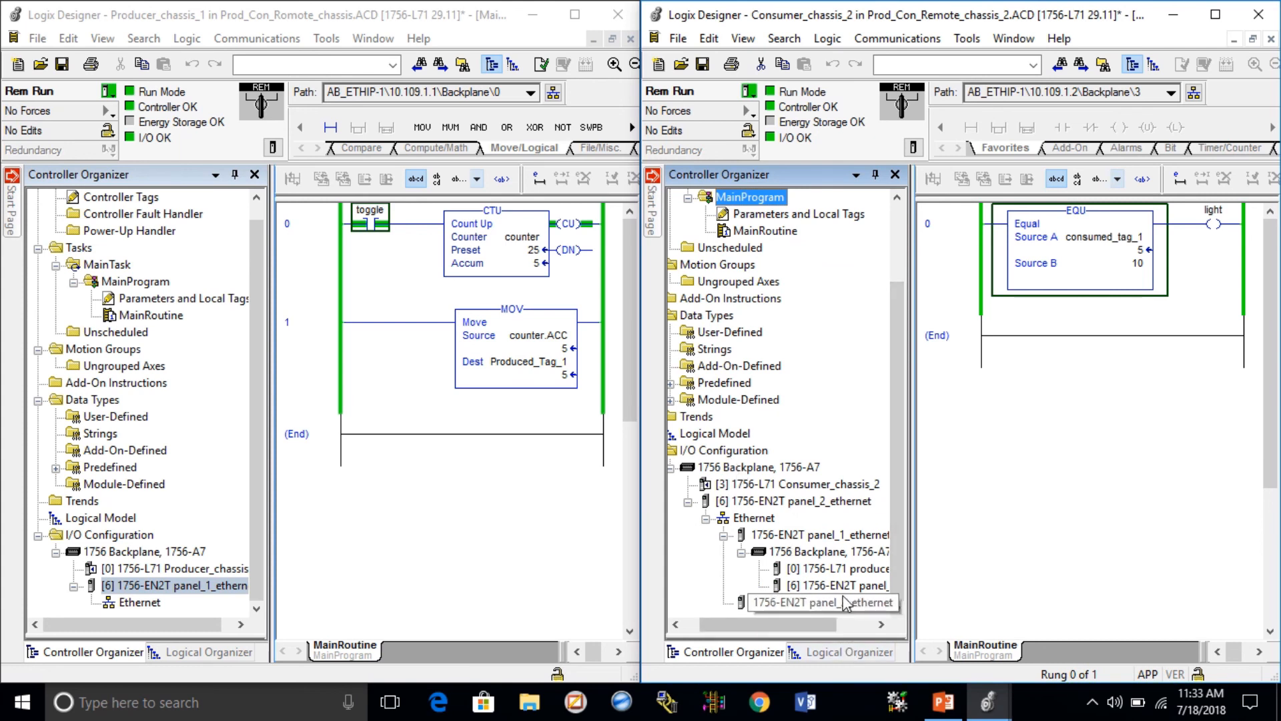
mouse_move(770, 6)
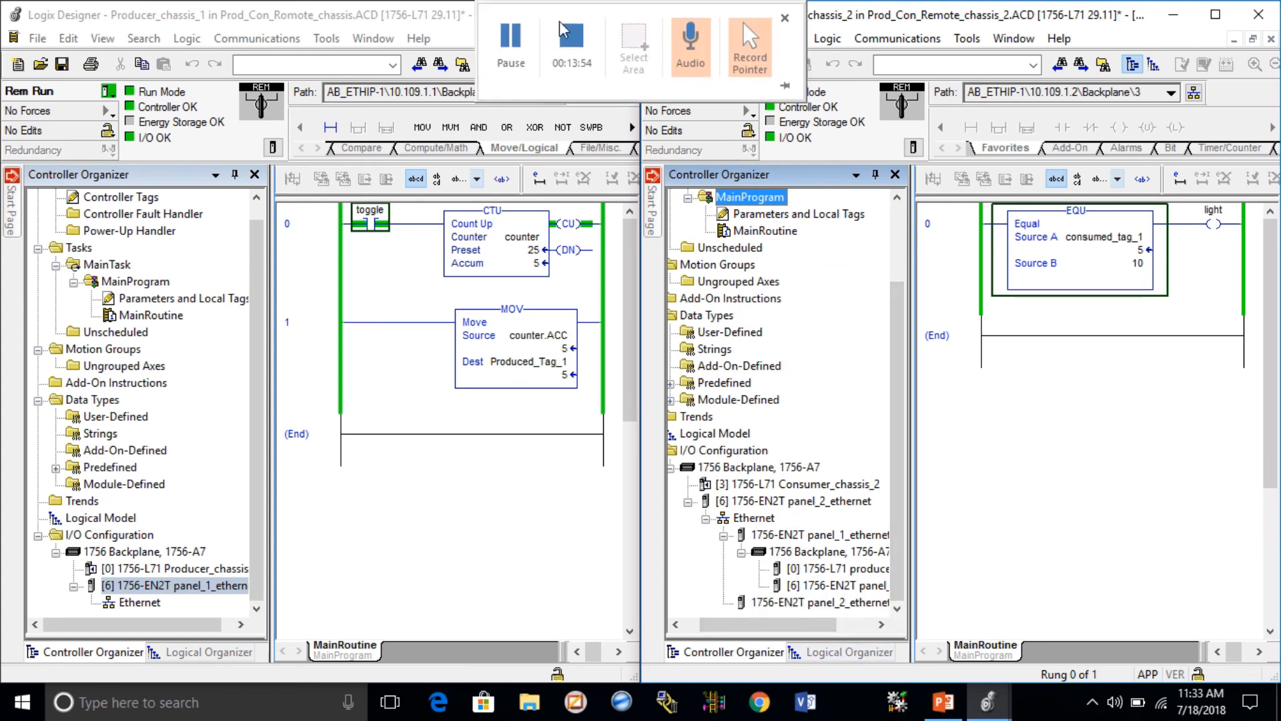